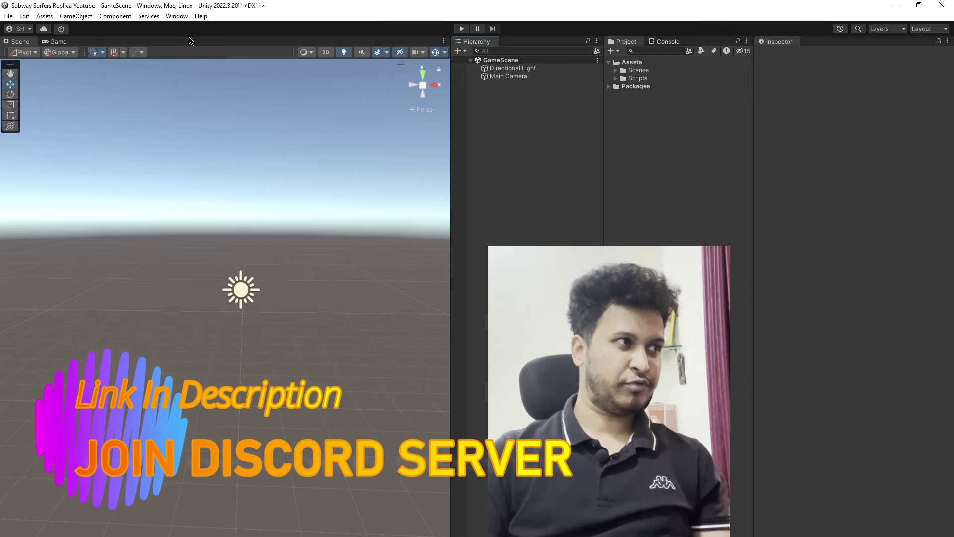
Select the GameScene asset in the Scenes folder and tilt the scene view downward
{"action": "left_click", "coordinate": [508, 68]}
{"action": "left_click", "coordinate": [506, 76]}
{"action": "left_click", "coordinate": [517, 132]}
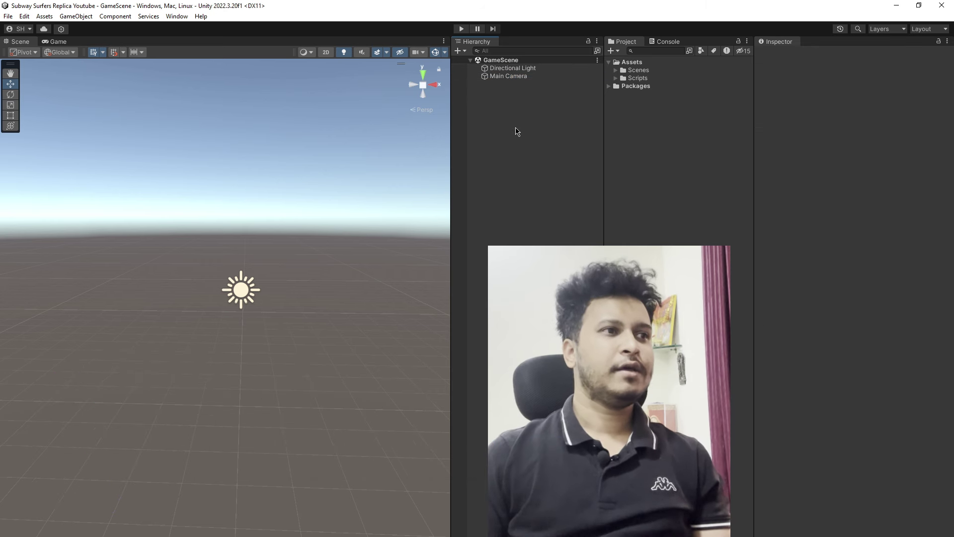
{"action": "left_click", "coordinate": [617, 73]}
{"action": "left_click", "coordinate": [622, 78]}
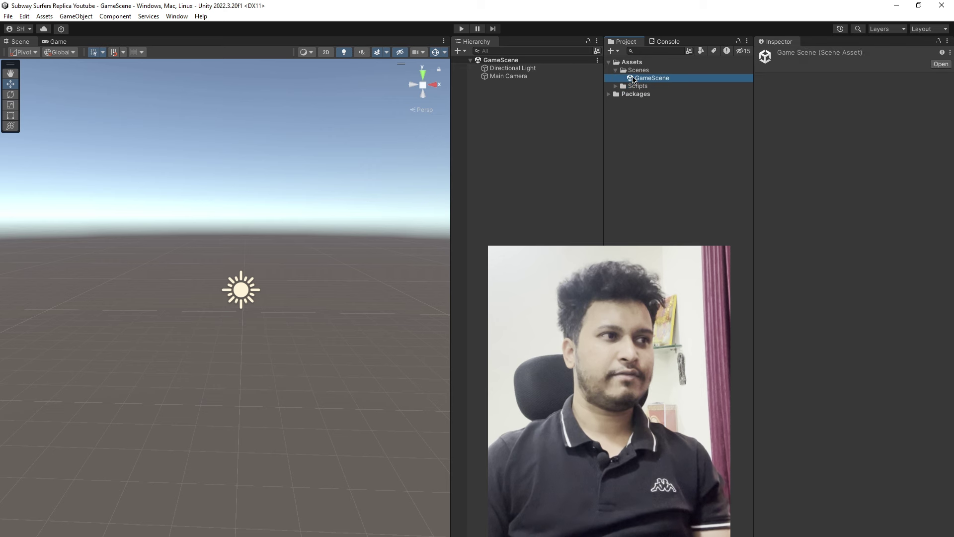
{"action": "left_click", "coordinate": [616, 70]}
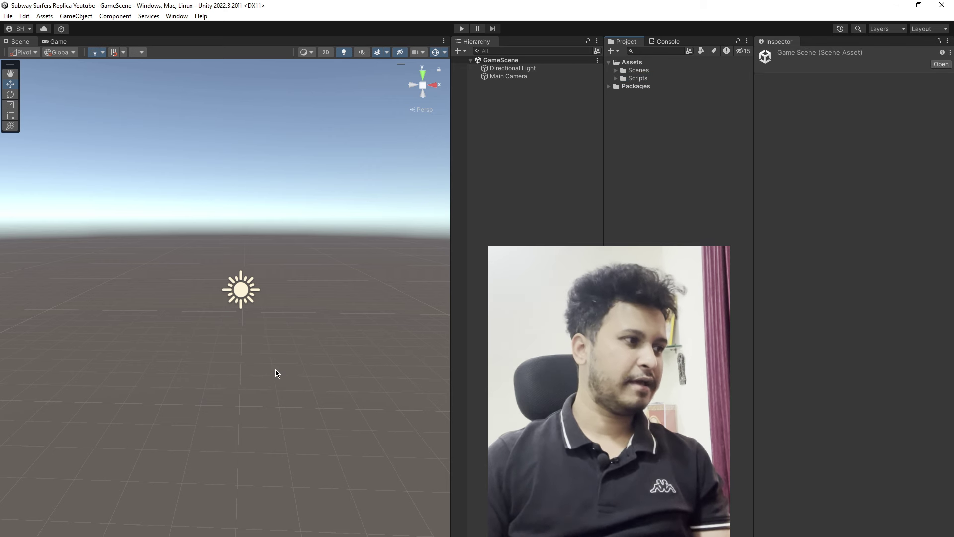
{"action": "right_click_drag", "start_coordinate": [276, 369], "coordinate": [324, 406]}
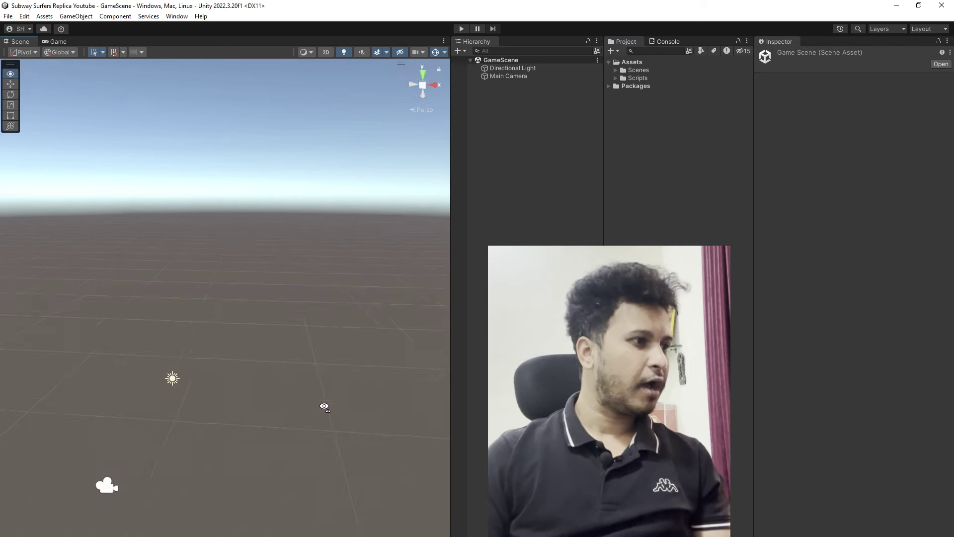
{"action": "right_click_drag", "start_coordinate": [324, 407], "coordinate": [321, 424]}
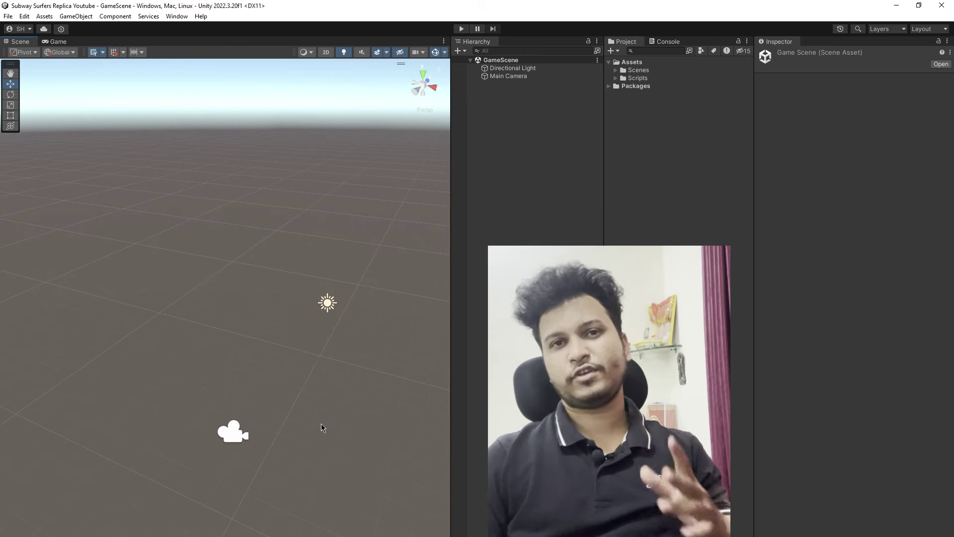
{"action": "scroll", "coordinate": [323, 415], "scroll_direction": "down", "scroll_amount": 2}
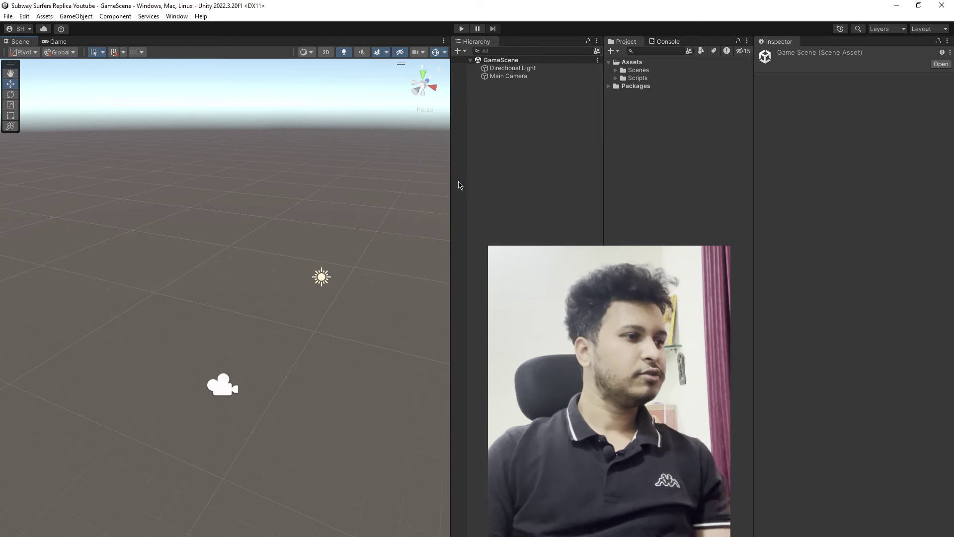
Create a 3D Plane from the Hierarchy and name it Ground
{"action": "right_click", "coordinate": [478, 155]}
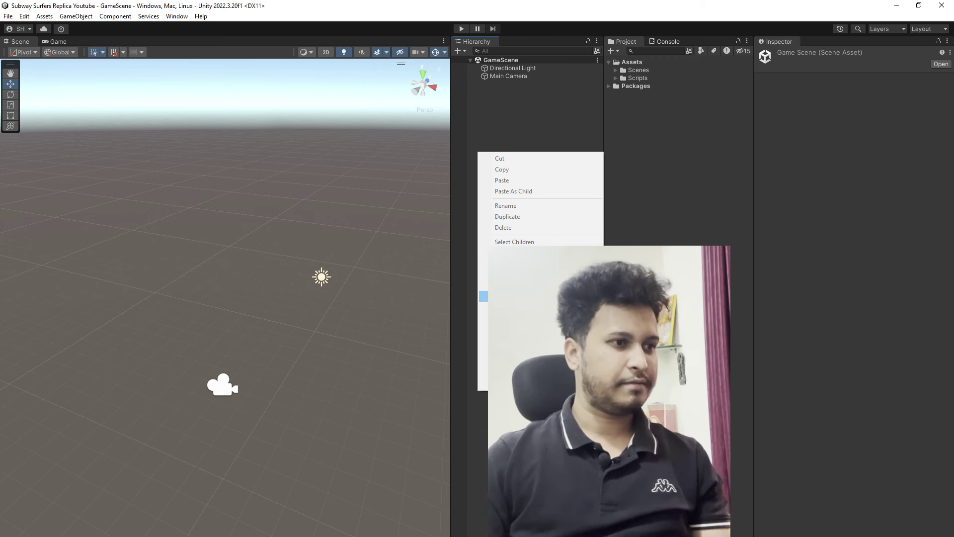
{"action": "left_click", "coordinate": [627, 341]}
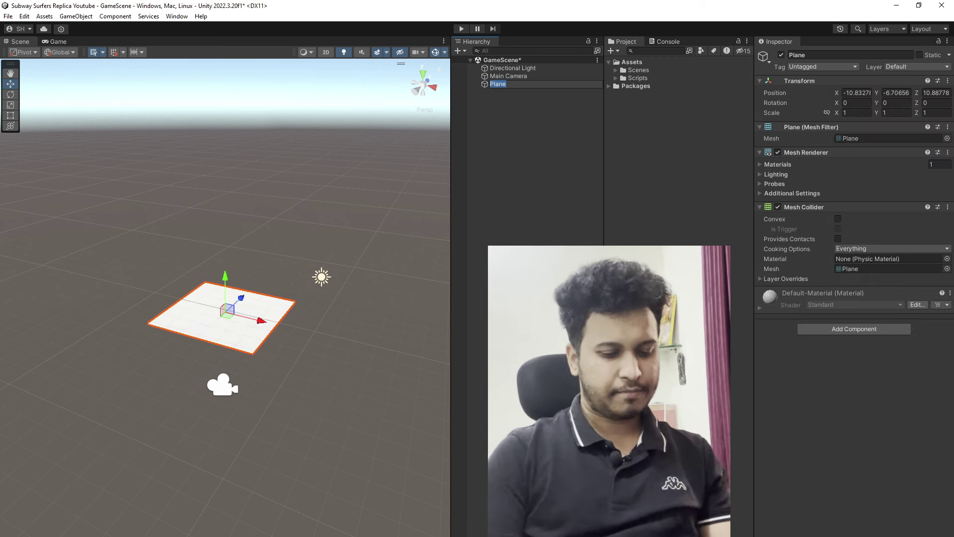
{"action": "type", "text": "Ground"}
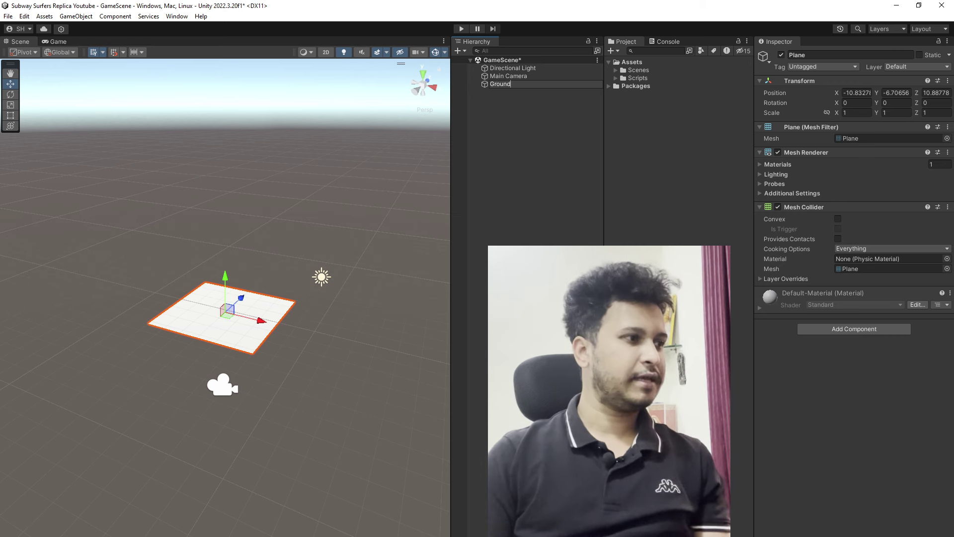
{"action": "key", "text": "Return"}
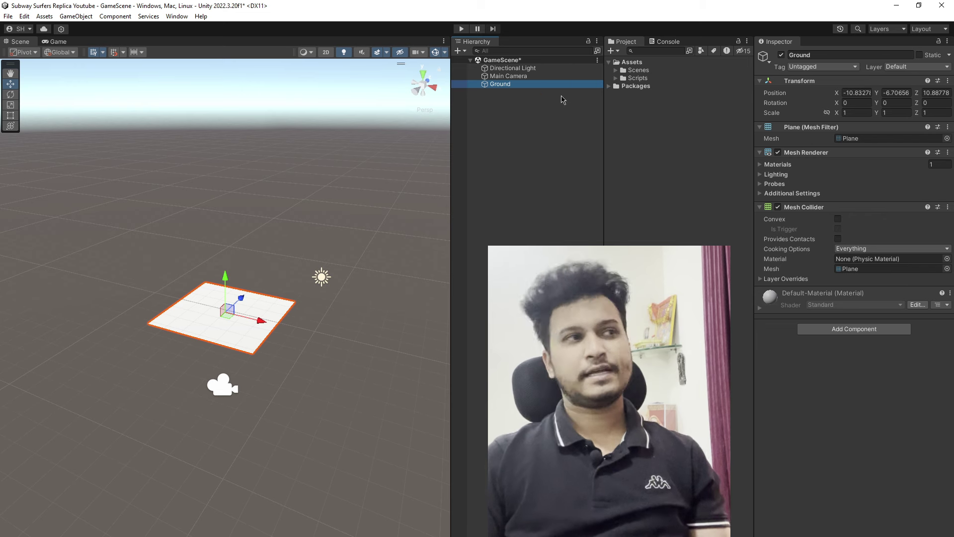
{"action": "left_click", "coordinate": [526, 191]}
{"action": "left_click", "coordinate": [508, 76]}
{"action": "left_click", "coordinate": [502, 84]}
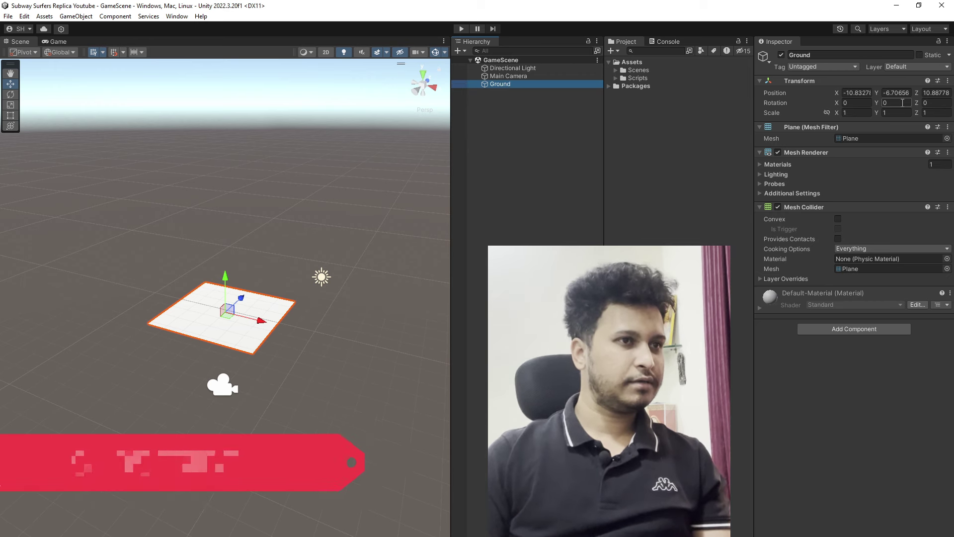
Reset the Ground plane's Transform to position 0, rotation 0, scale 1
{"action": "right_click", "coordinate": [829, 82]}
{"action": "left_click", "coordinate": [852, 86]}
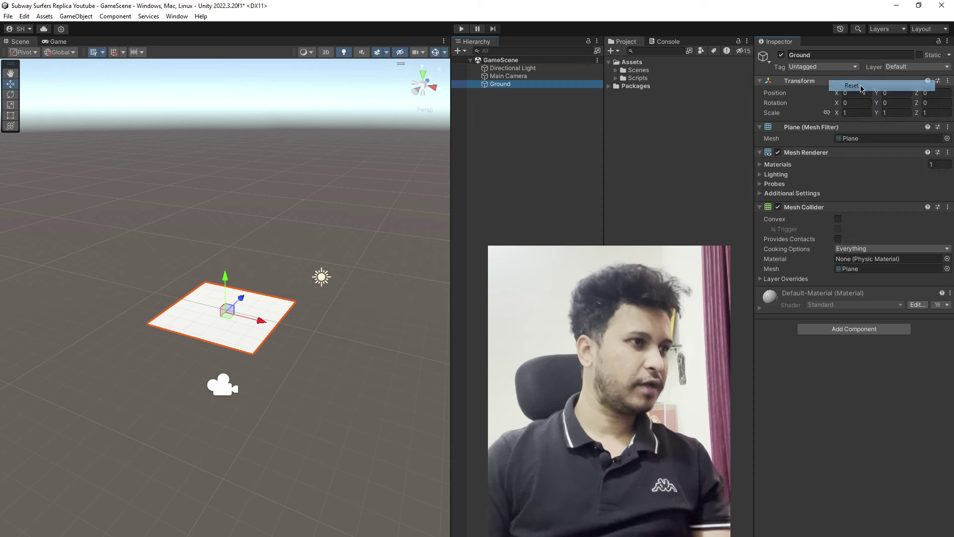
{"action": "left_click", "coordinate": [542, 242]}
{"action": "left_click", "coordinate": [527, 85]}
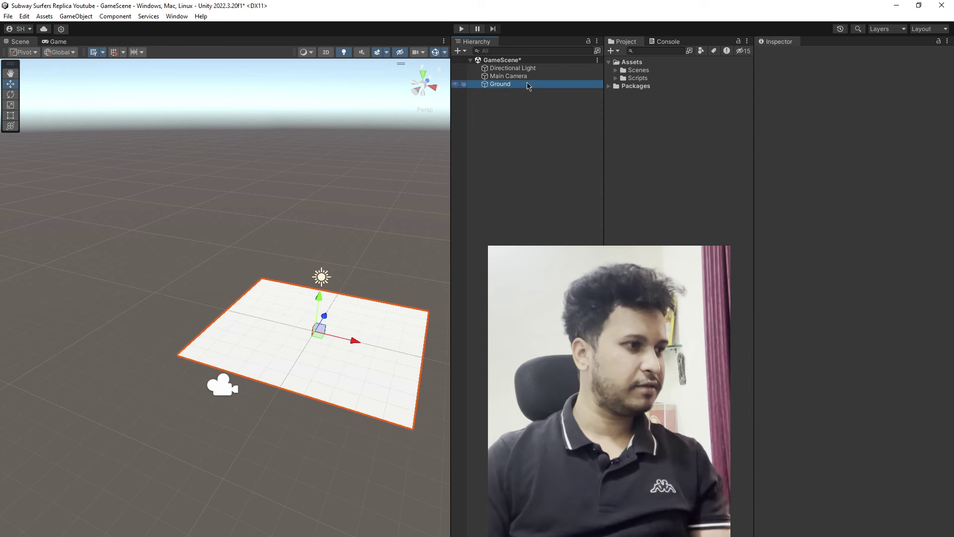
Toggle between the Rotate and Scale tools, ending on the combined transform tool
{"action": "key", "text": "e"}
{"action": "key", "text": "r"}
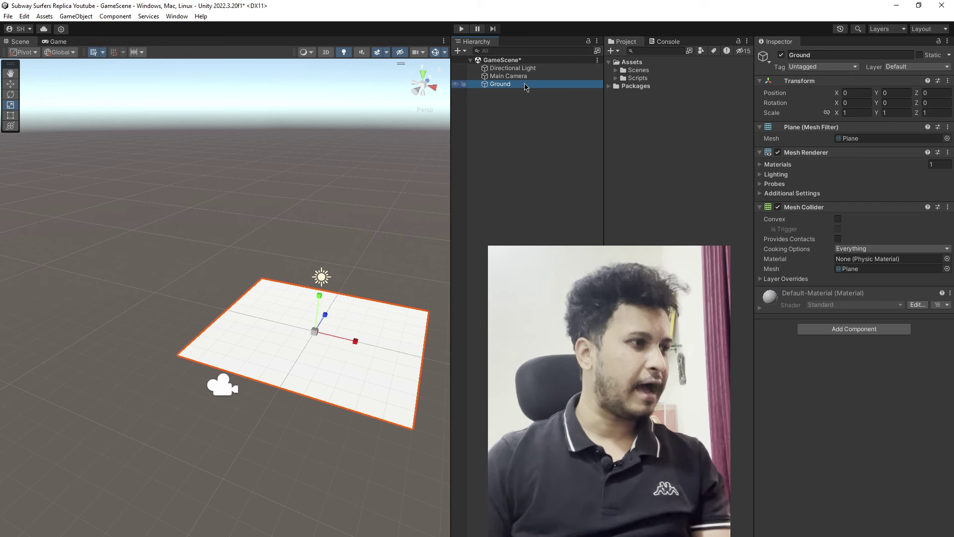
{"action": "left_click_drag", "start_coordinate": [346, 337], "coordinate": [332, 353], "text": "alt"}
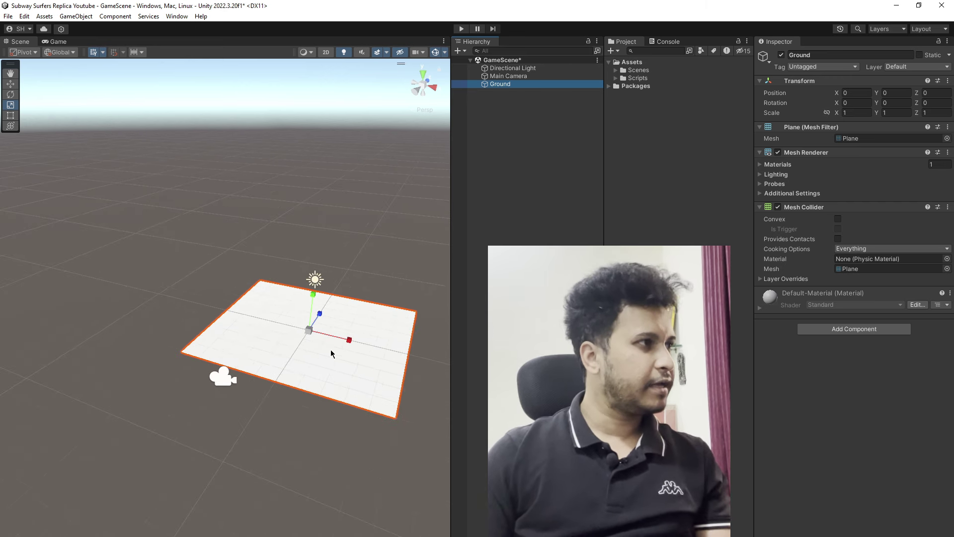
{"action": "key", "text": "e"}
{"action": "key", "text": "r"}
{"action": "key", "text": "e"}
{"action": "key", "text": "r"}
{"action": "key", "text": "y"}
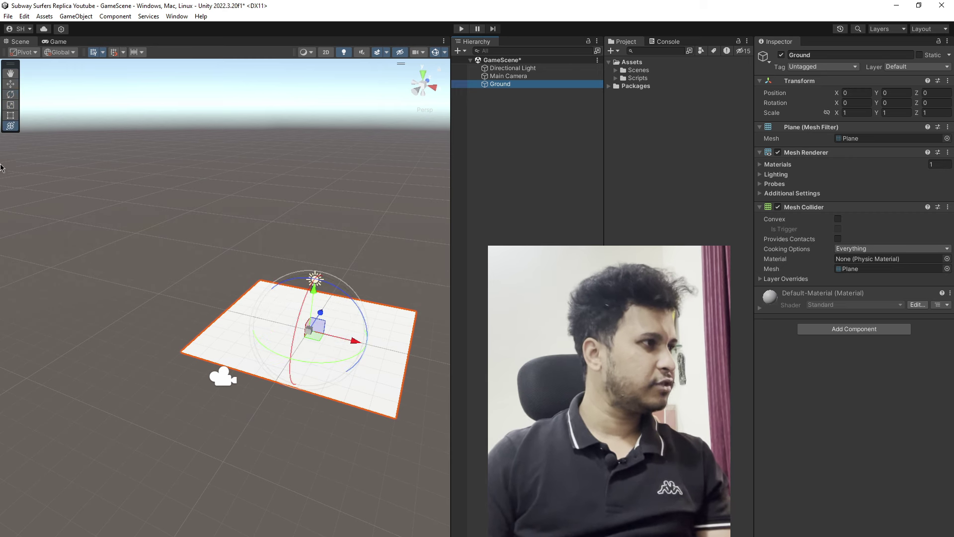
Cycle through the Hand, Move, Rotate, Scale, Rect and combined transform tools
{"action": "left_click", "coordinate": [12, 74]}
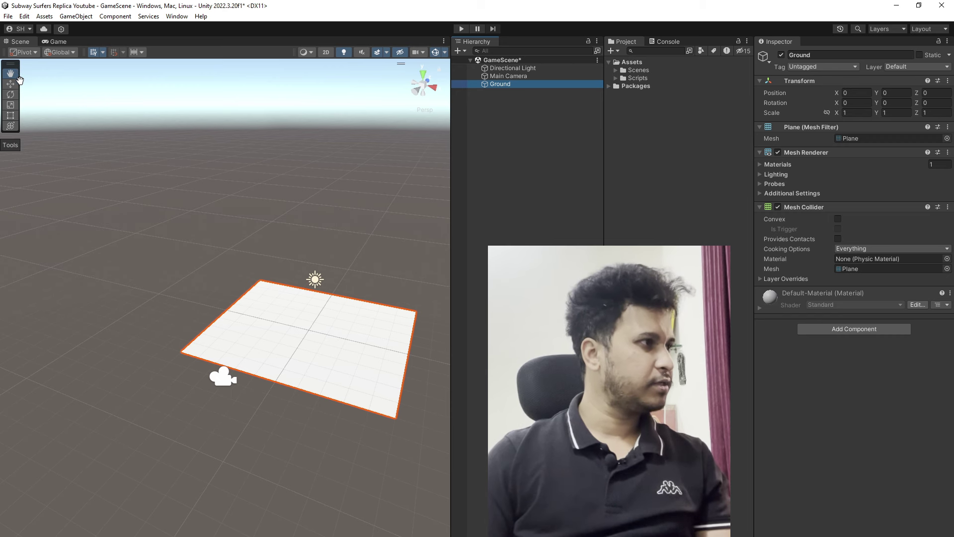
{"action": "key", "text": "w"}
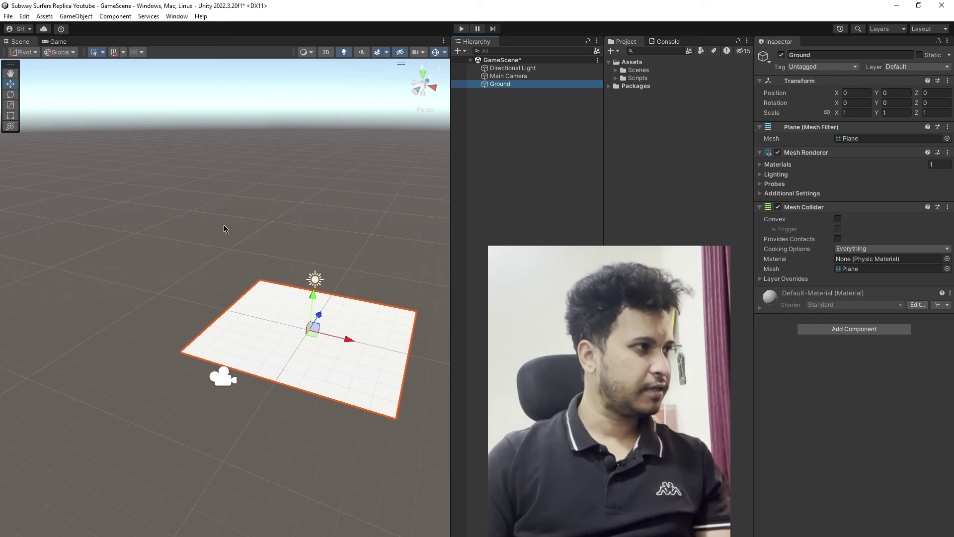
{"action": "key", "text": "e"}
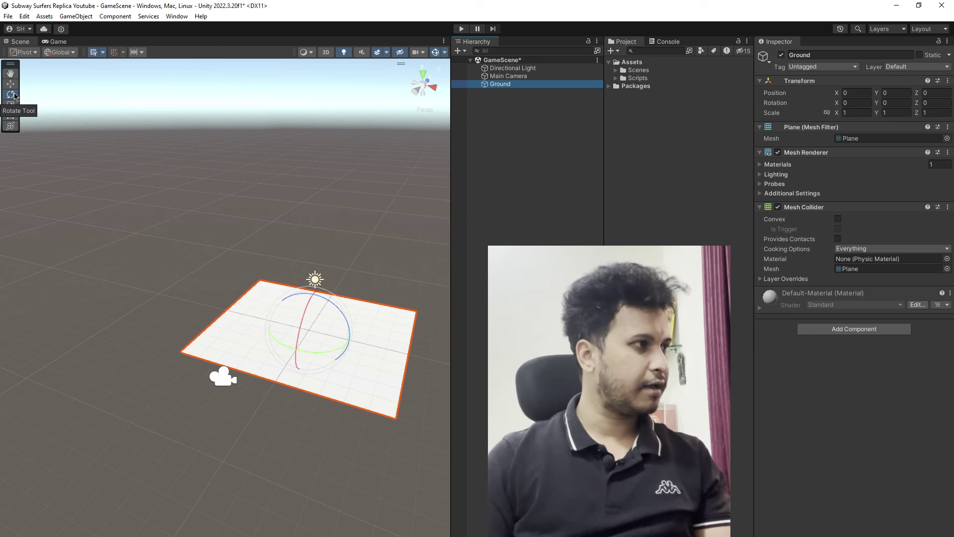
{"action": "key", "text": "r"}
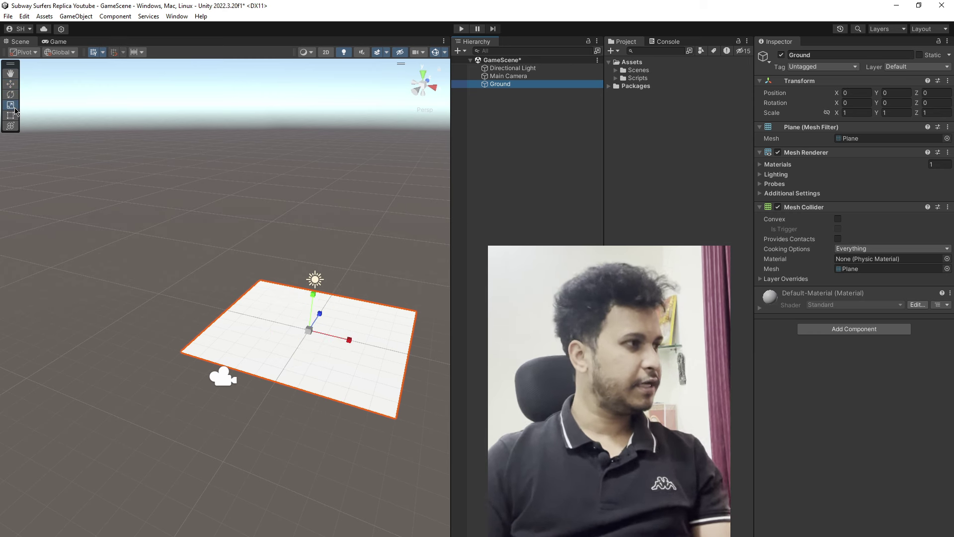
{"action": "left_click", "coordinate": [14, 117]}
{"action": "left_click", "coordinate": [22, 126]}
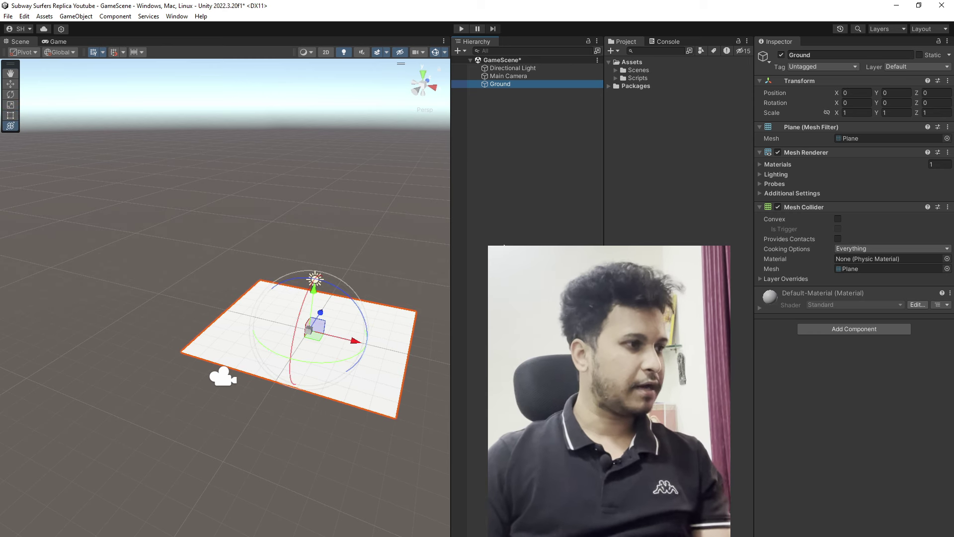
Stretch the Ground plane along X and enter an X scale of 10
{"action": "key", "text": "r"}
{"action": "left_click_drag", "start_coordinate": [346, 344], "coordinate": [411, 363]}
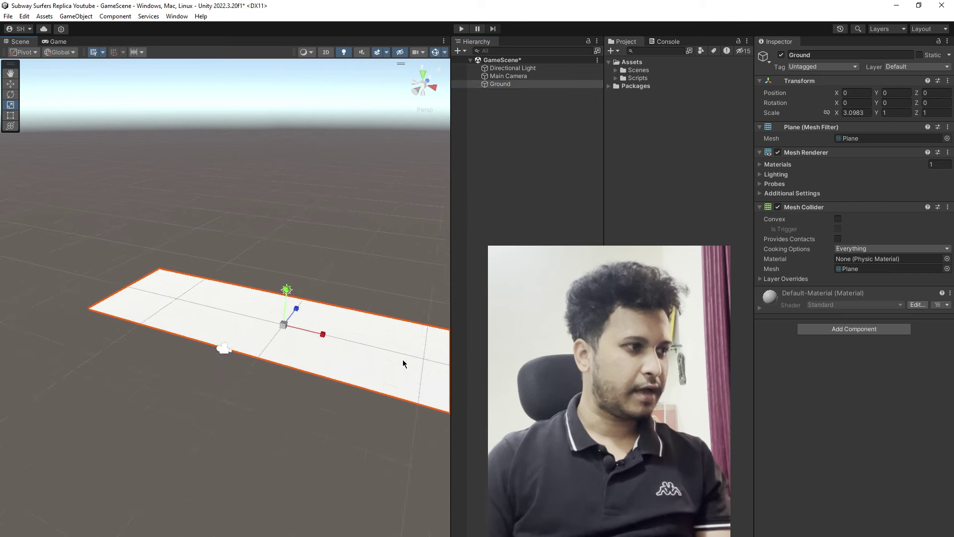
{"action": "scroll", "coordinate": [403, 359], "scroll_direction": "down", "scroll_amount": 5}
{"action": "middle_click_drag", "start_coordinate": [297, 422], "coordinate": [270, 367]}
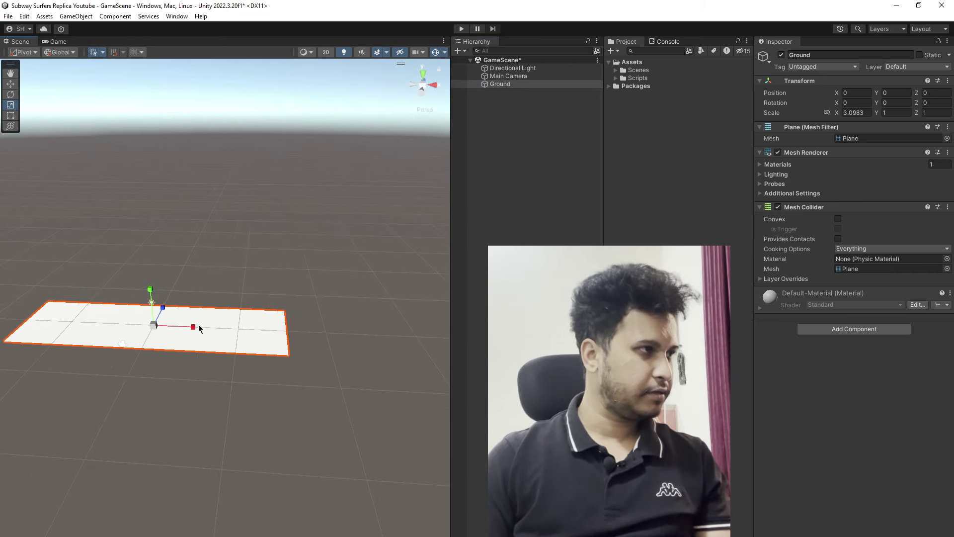
{"action": "mouse_move", "coordinate": [194, 330]}
{"action": "left_mouse_down"}
{"action": "mouse_move", "coordinate": [240, 335]}
{"action": "mouse_move", "coordinate": [294, 384]}
{"action": "mouse_move", "coordinate": [218, 380]}
{"action": "mouse_move", "coordinate": [277, 380]}
{"action": "left_mouse_up"}
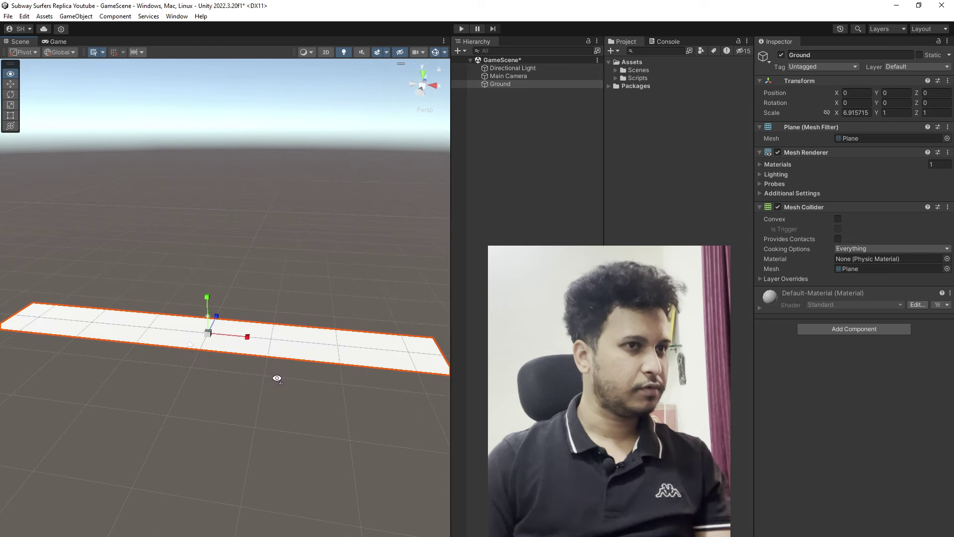
{"action": "left_click", "coordinate": [857, 112]}
{"action": "type", "text": "10"}
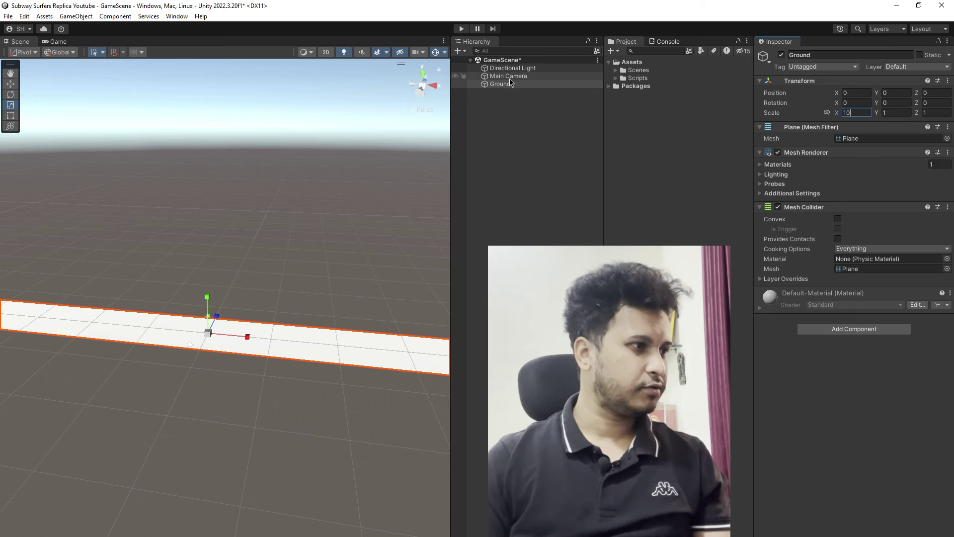
{"action": "left_click", "coordinate": [503, 84]}
Move the Ground along X to position 40 and save the scene
{"action": "key", "text": "w"}
{"action": "left_click_drag", "start_coordinate": [247, 343], "coordinate": [512, 393]}
{"action": "left_click", "coordinate": [856, 95]}
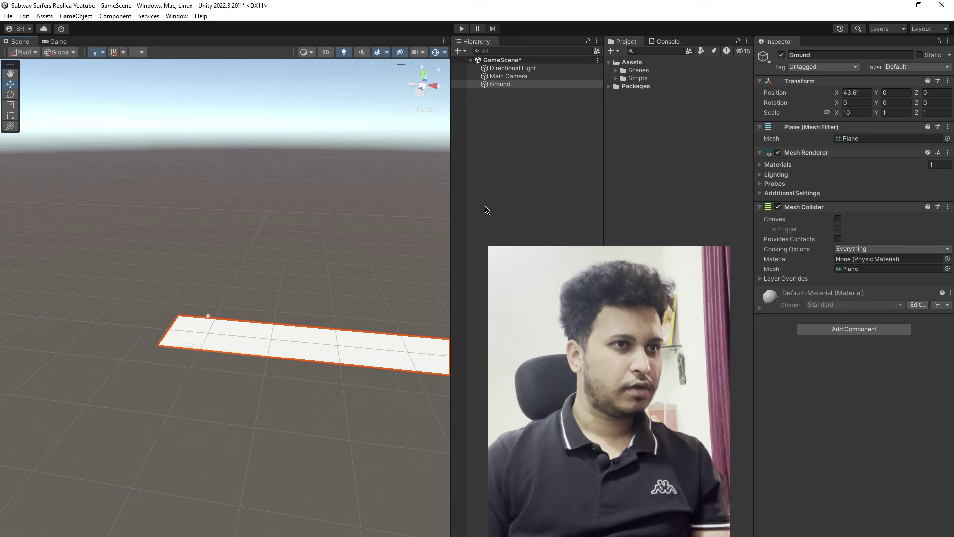
{"action": "left_click", "coordinate": [858, 93]}
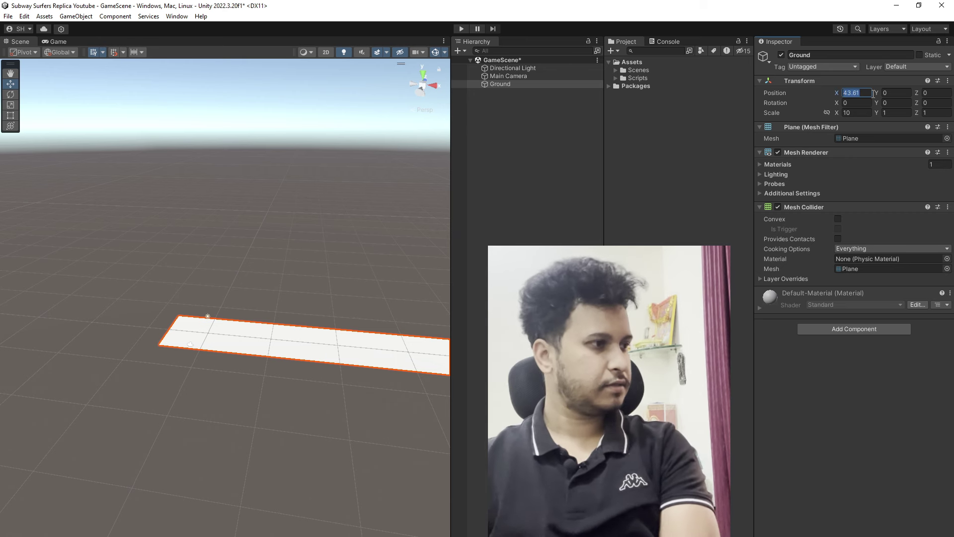
{"action": "type", "text": "5"}
{"action": "key", "text": "BackSpace"}
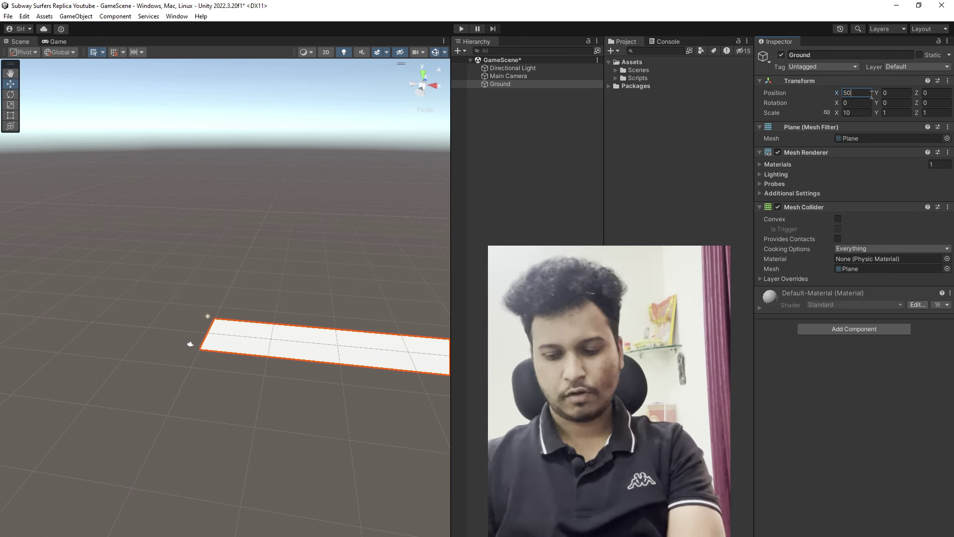
{"action": "type", "text": "40"}
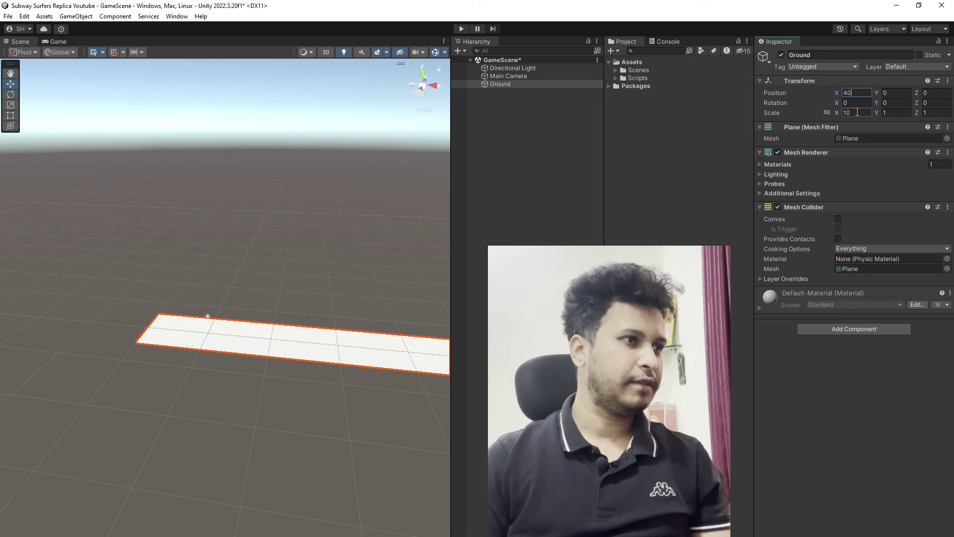
{"action": "left_click", "coordinate": [501, 147]}
{"action": "left_click", "coordinate": [500, 84]}
{"action": "key", "text": "ctrl+s"}
Reframe the view on the Ground plane and set its X scale to 1
{"action": "left_click", "coordinate": [522, 187]}
{"action": "right_click_drag", "start_coordinate": [94, 249], "coordinate": [114, 279]}
{"action": "middle_click_drag", "start_coordinate": [114, 278], "coordinate": [219, 316]}
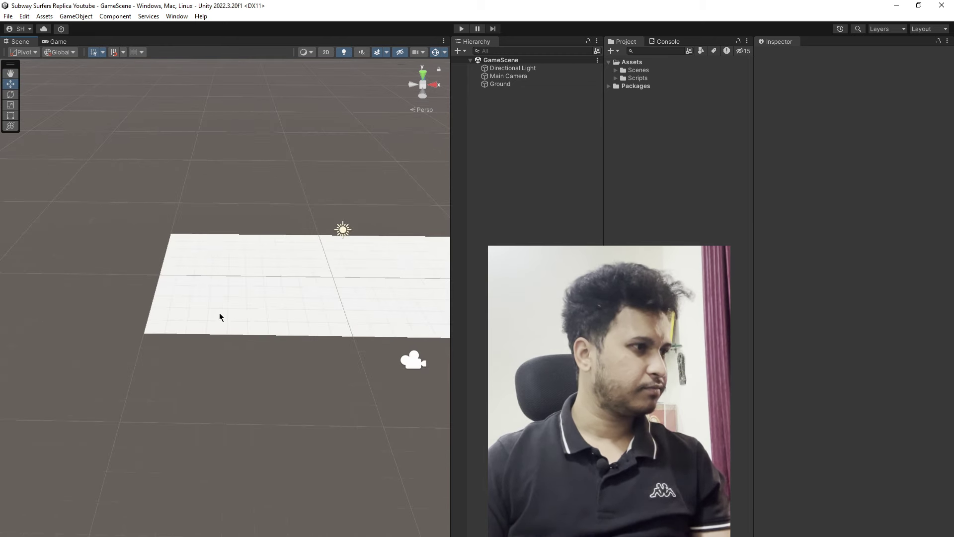
{"action": "scroll", "coordinate": [222, 315], "scroll_direction": "down", "scroll_amount": 2}
{"action": "left_click", "coordinate": [277, 294]}
{"action": "scroll", "coordinate": [275, 292], "scroll_direction": "down", "scroll_amount": 2}
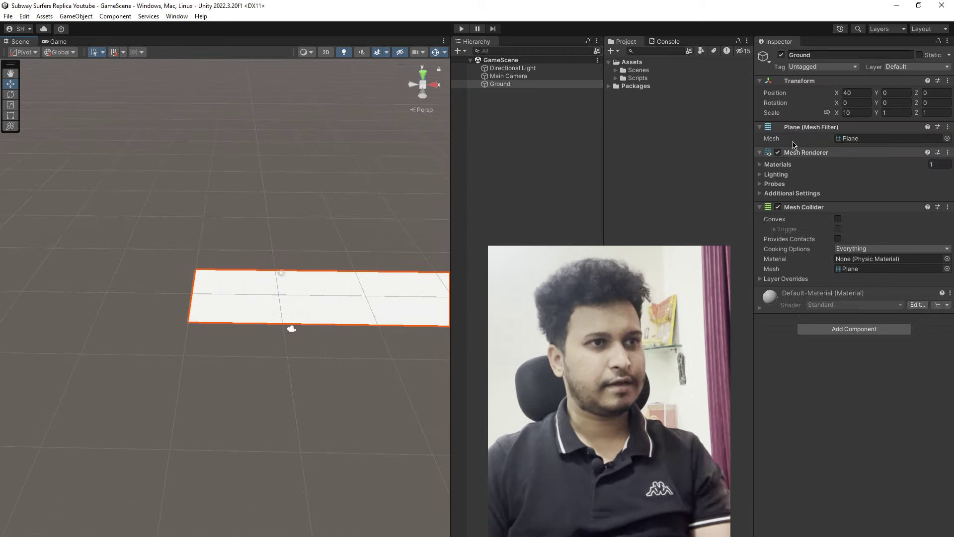
{"action": "left_click", "coordinate": [857, 113]}
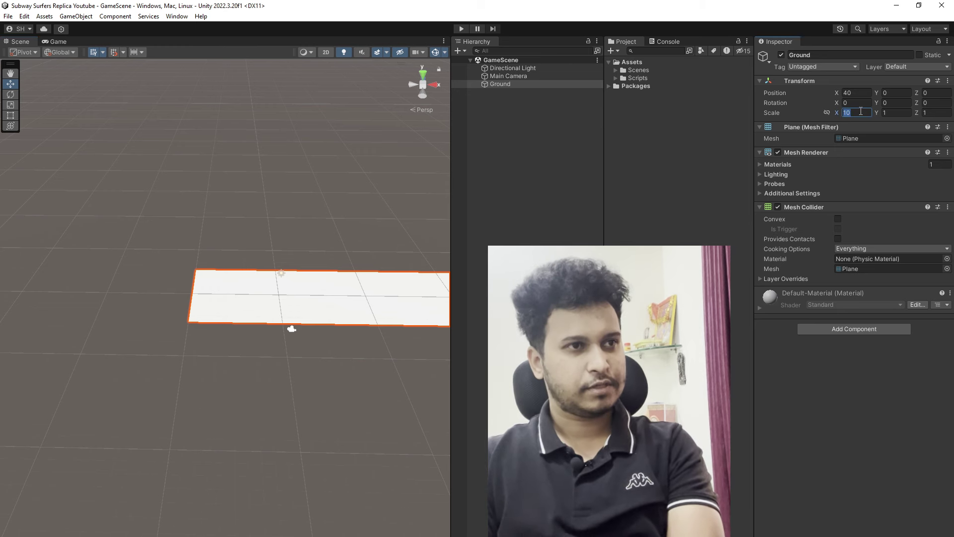
{"action": "type", "text": "1"}
{"action": "left_click", "coordinate": [897, 112]}
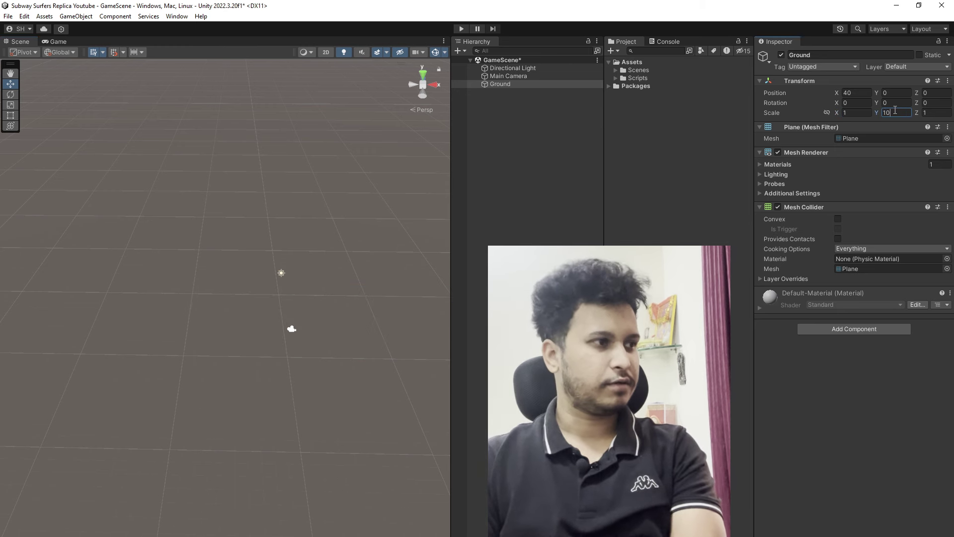
{"action": "scroll", "coordinate": [179, 308], "scroll_direction": "down", "scroll_amount": 3}
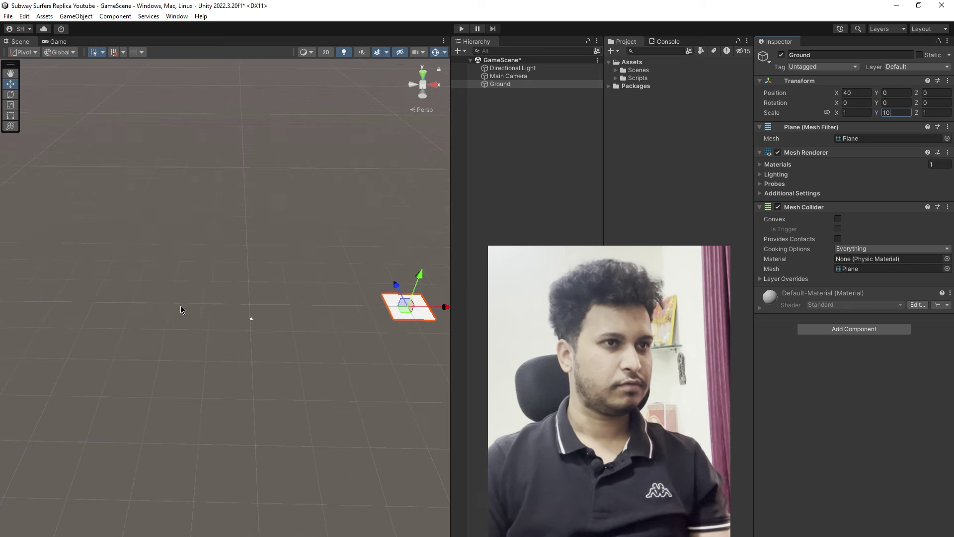
Set the Ground's X position to 0 and its scale to 1, 1, 10
{"action": "left_click", "coordinate": [856, 92]}
{"action": "type", "text": "0"}
{"action": "scroll", "coordinate": [218, 321], "scroll_direction": "up", "scroll_amount": 2}
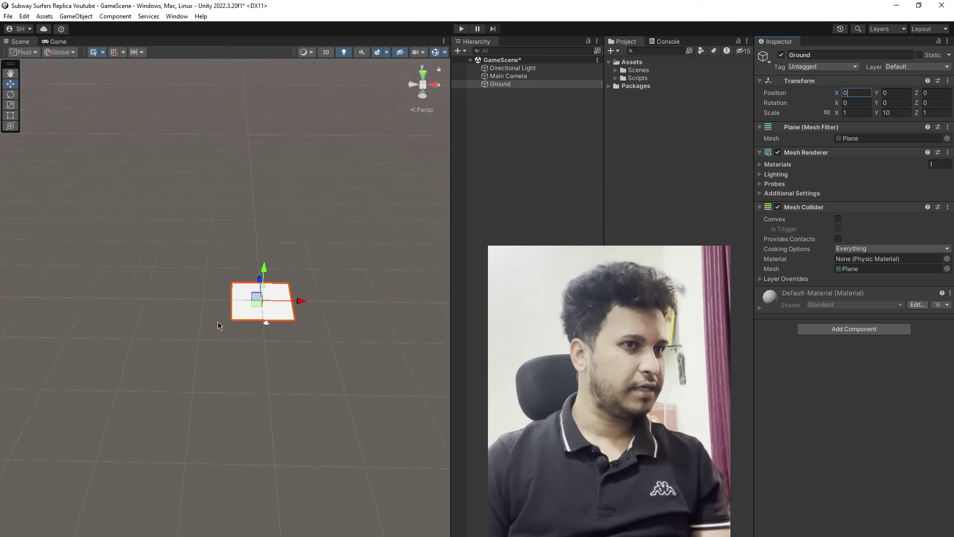
{"action": "scroll", "coordinate": [219, 326], "scroll_direction": "up", "scroll_amount": 3}
{"action": "key", "text": "BackSpace"}
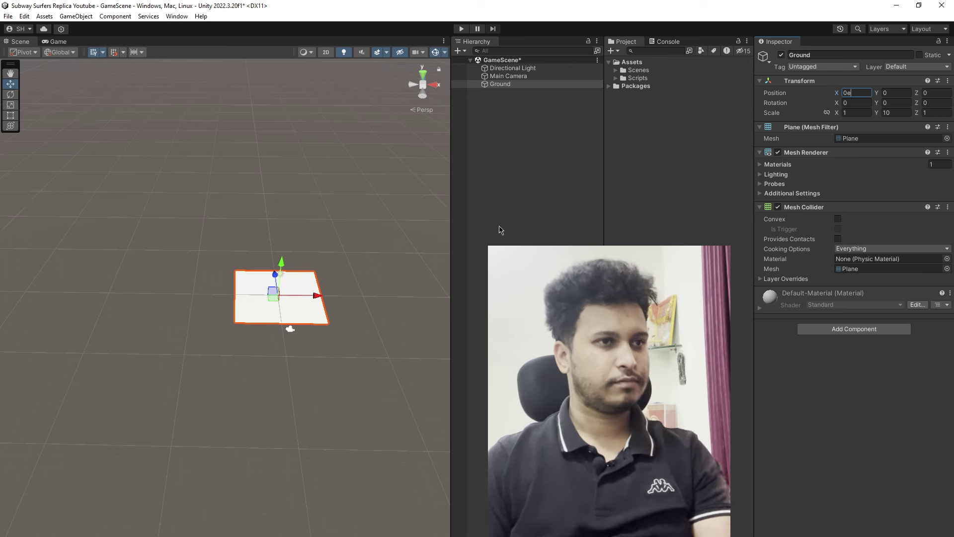
{"action": "left_click", "coordinate": [898, 114]}
{"action": "type", "text": "0"}
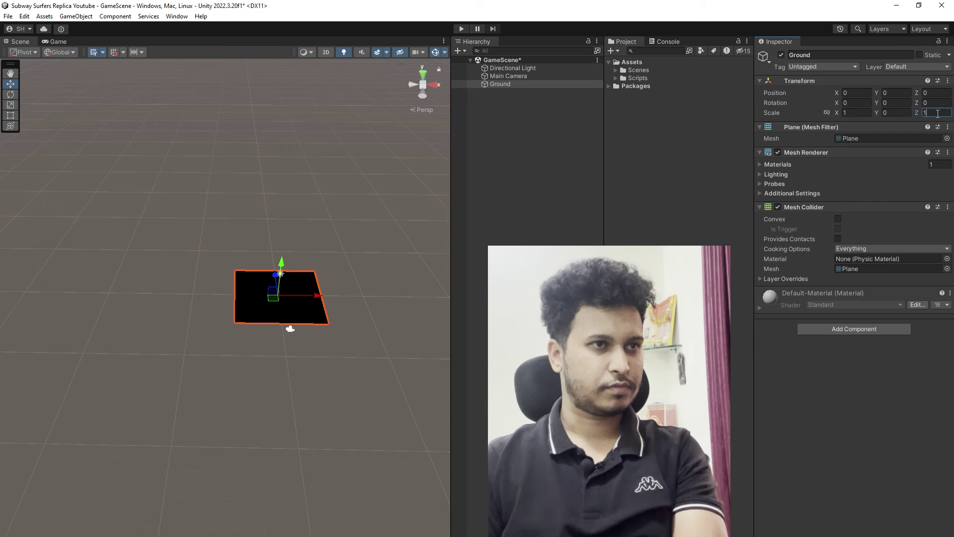
{"action": "left_click", "coordinate": [902, 113]}
{"action": "type", "text": "1"}
{"action": "left_click", "coordinate": [946, 113]}
{"action": "type", "text": "10"}
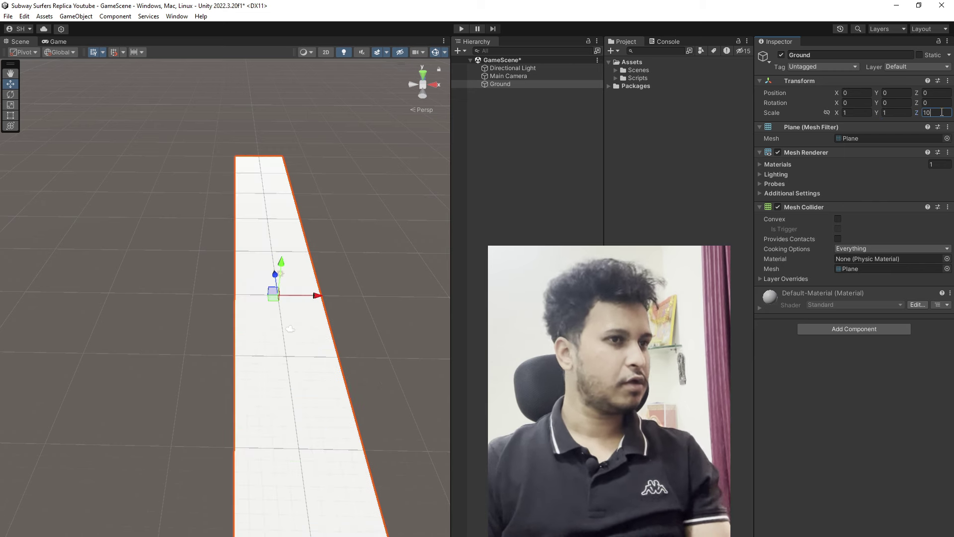
Drag the Ground forward along Z to 40.5 and preview it in Game view
{"action": "scroll", "coordinate": [294, 307], "scroll_direction": "down", "scroll_amount": 2}
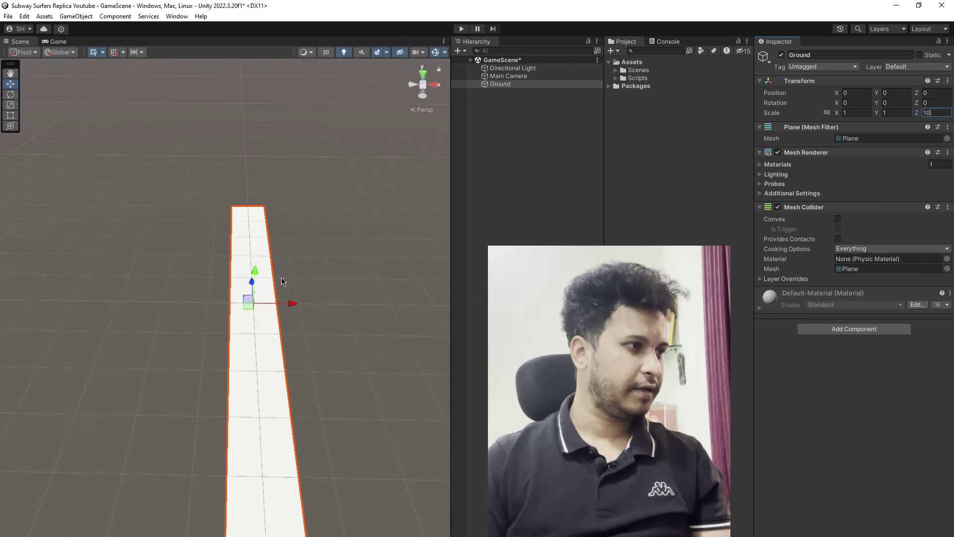
{"action": "left_click_drag", "start_coordinate": [251, 279], "coordinate": [248, 206]}
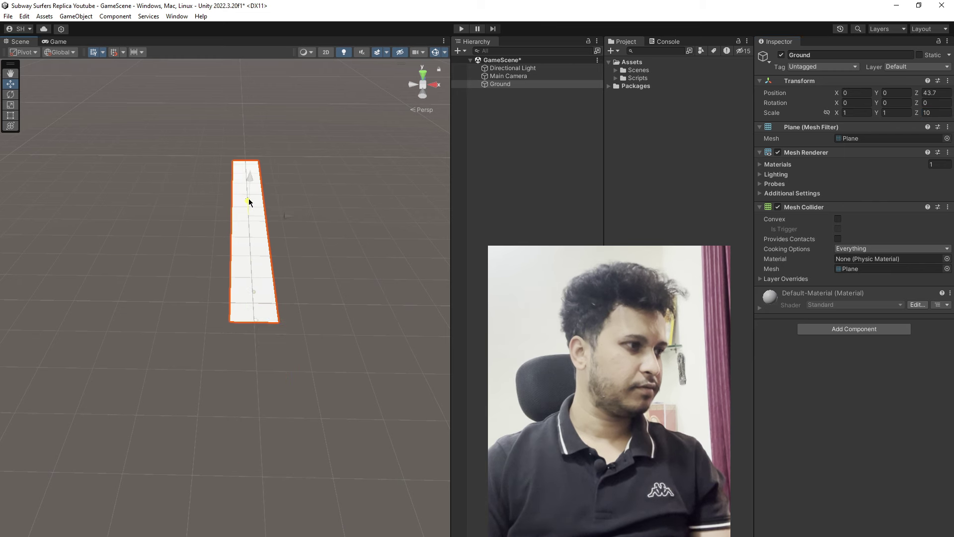
{"action": "scroll", "coordinate": [256, 308], "scroll_direction": "up", "scroll_amount": 2}
{"action": "scroll", "coordinate": [260, 329], "scroll_direction": "up", "scroll_amount": 2}
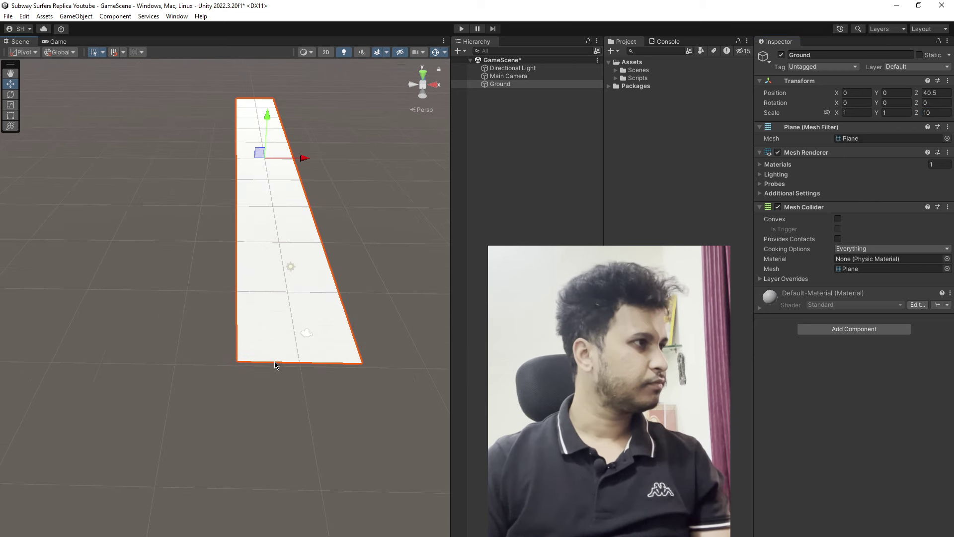
{"action": "scroll", "coordinate": [273, 362], "scroll_direction": "up", "scroll_amount": 3}
{"action": "left_click", "coordinate": [55, 41]}
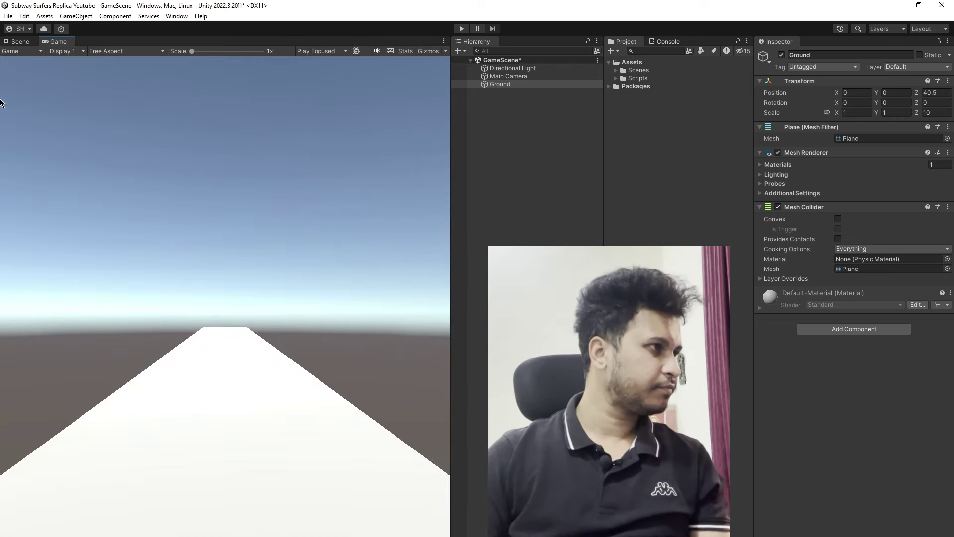
Back in Scene view, set the Ground's Z position to 40 and open the Hierarchy create menu
{"action": "left_click", "coordinate": [20, 41]}
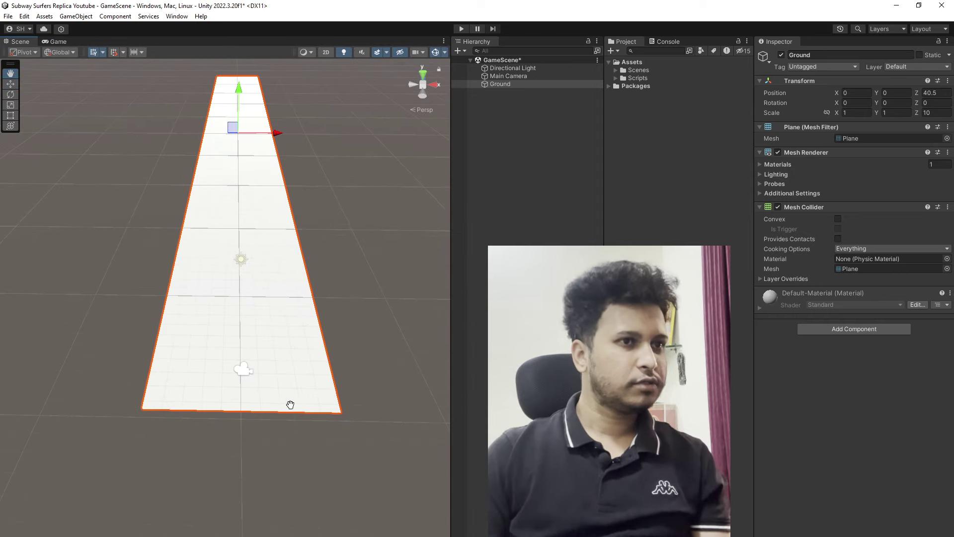
{"action": "left_click", "coordinate": [494, 177]}
{"action": "left_click", "coordinate": [507, 85]}
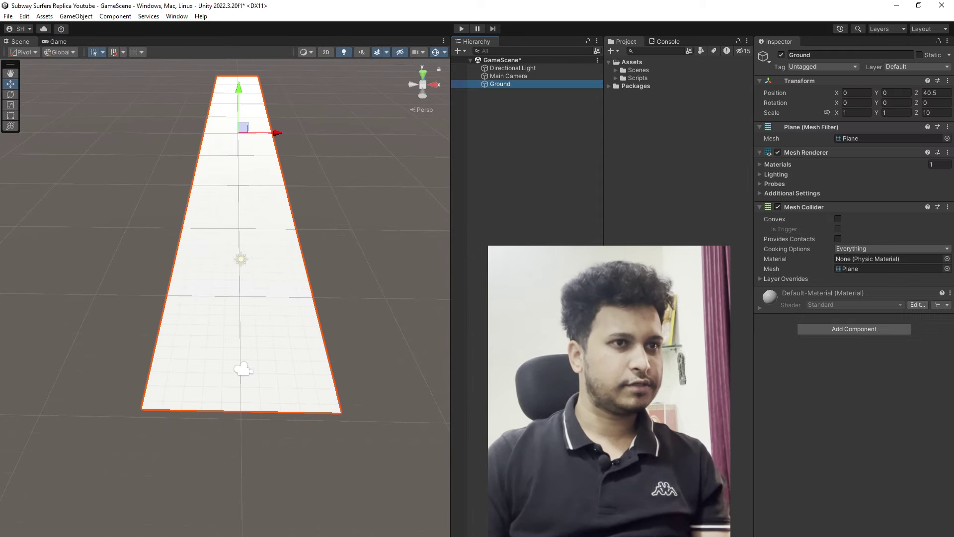
{"action": "left_click", "coordinate": [941, 92]}
{"action": "type", "text": "40"}
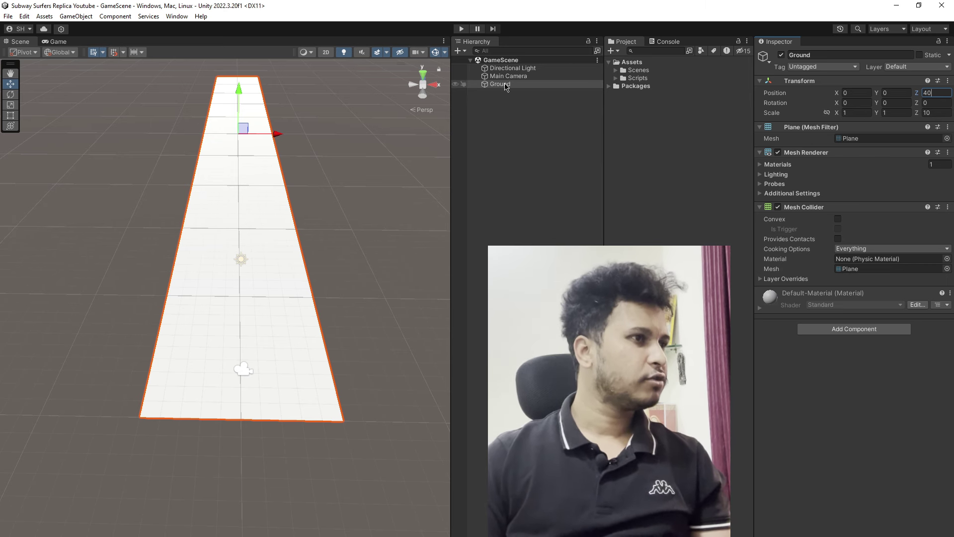
{"action": "right_click", "coordinate": [500, 110]}
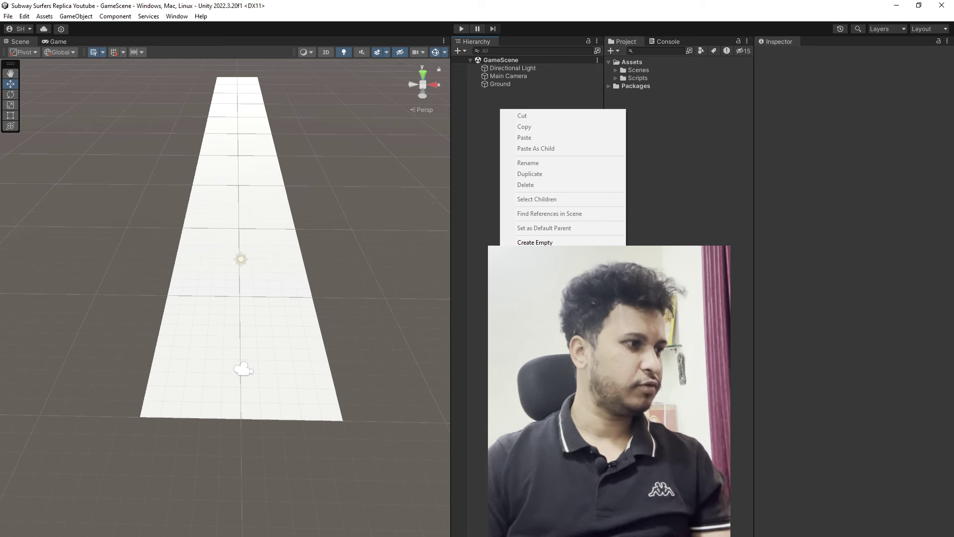
Add a capsule and name it Player, fixing the capitalisation
{"action": "left_click", "coordinate": [646, 275]}
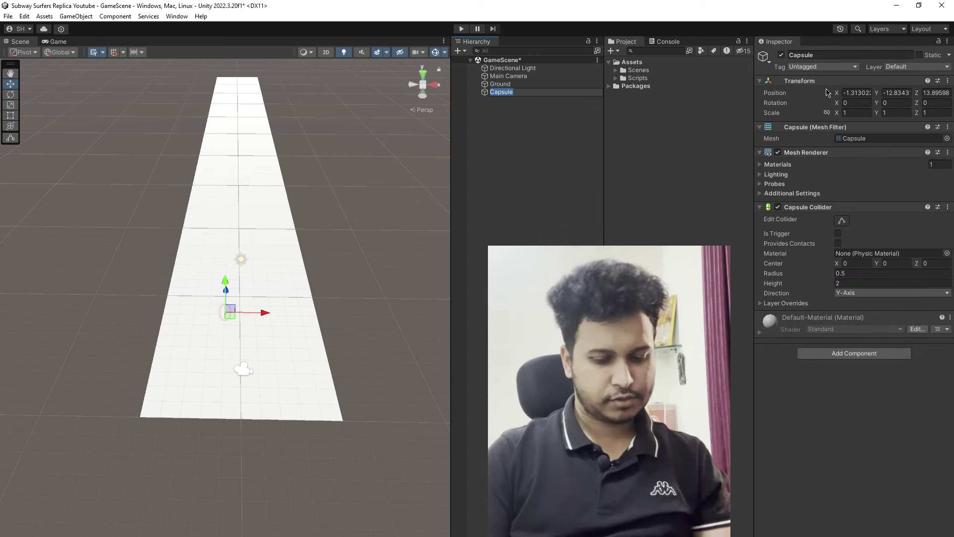
{"action": "type", "text": "PLayer"}
{"action": "key", "text": "Return"}
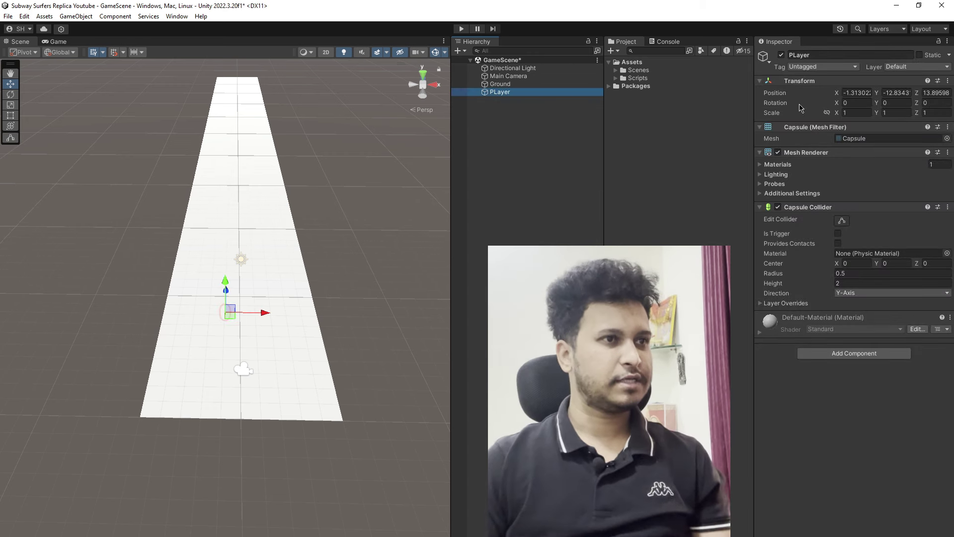
{"action": "left_click", "coordinate": [793, 55]}
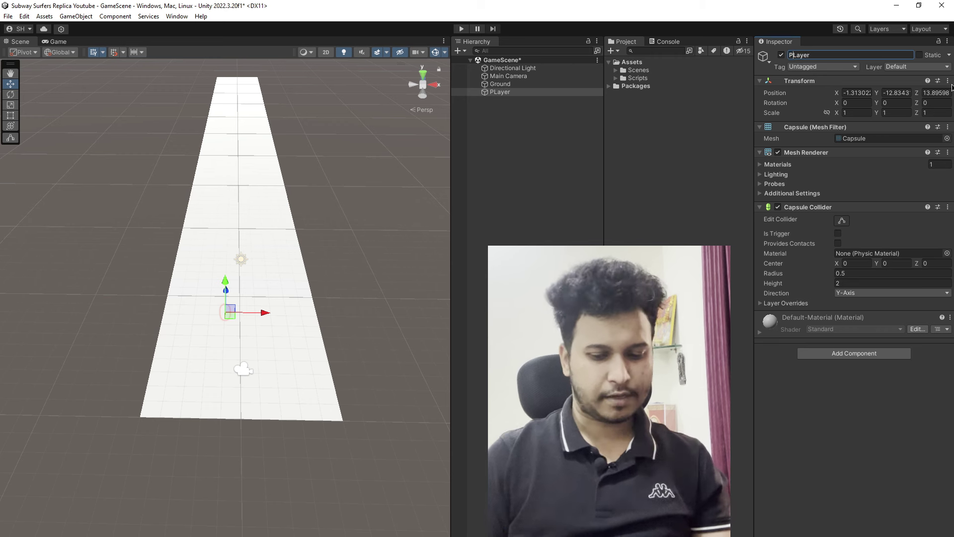
{"action": "key", "text": "BackSpace"}
{"action": "type", "text": "l"}
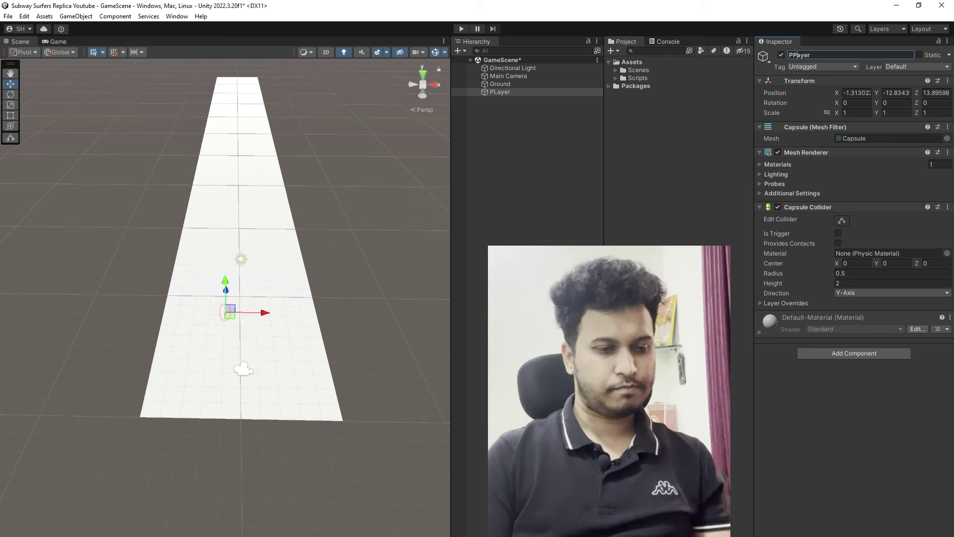
{"action": "key", "text": "Return"}
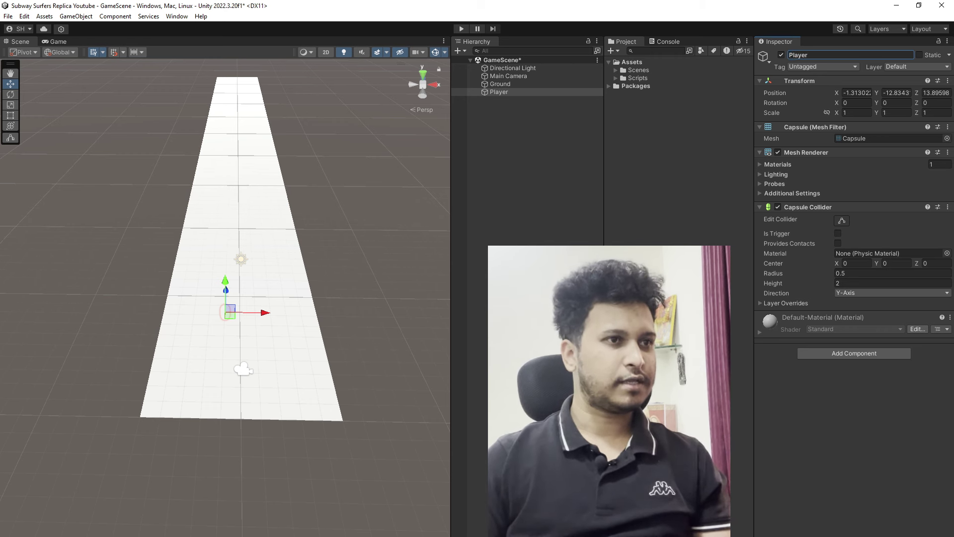
Reset the Player's Transform to the origin and frame the capsule in view
{"action": "right_click", "coordinate": [799, 80]}
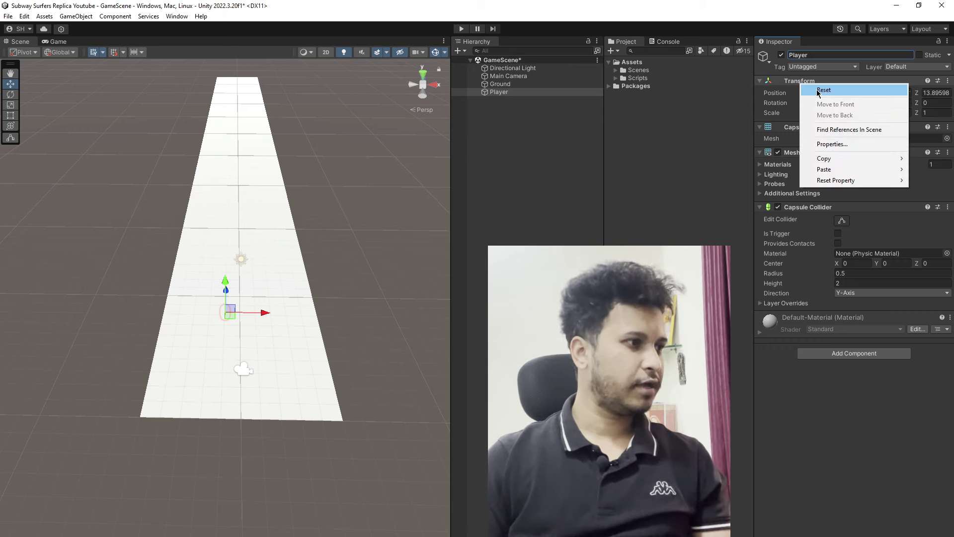
{"action": "left_click", "coordinate": [811, 89]}
{"action": "key", "text": "f"}
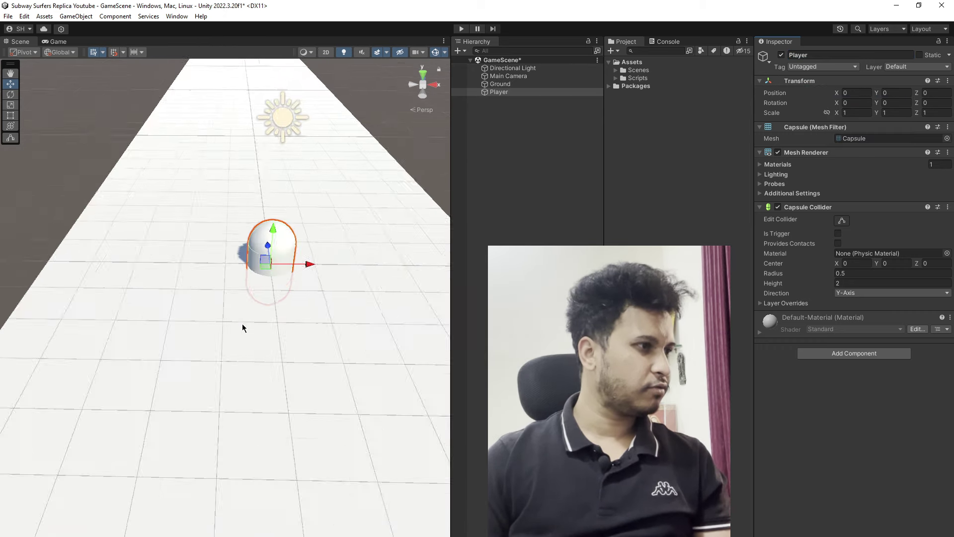
{"action": "left_click_drag", "start_coordinate": [243, 323], "coordinate": [274, 292], "text": "alt"}
{"action": "scroll", "coordinate": [274, 292], "scroll_direction": "up", "scroll_amount": 3}
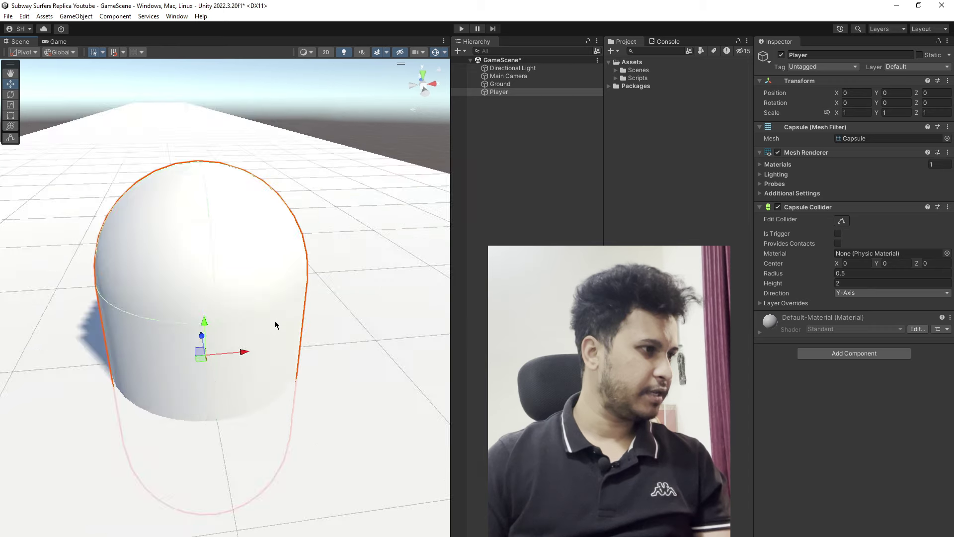
{"action": "scroll", "coordinate": [273, 320], "scroll_direction": "down", "scroll_amount": 3}
{"action": "middle_click_drag", "start_coordinate": [273, 320], "coordinate": [287, 298]}
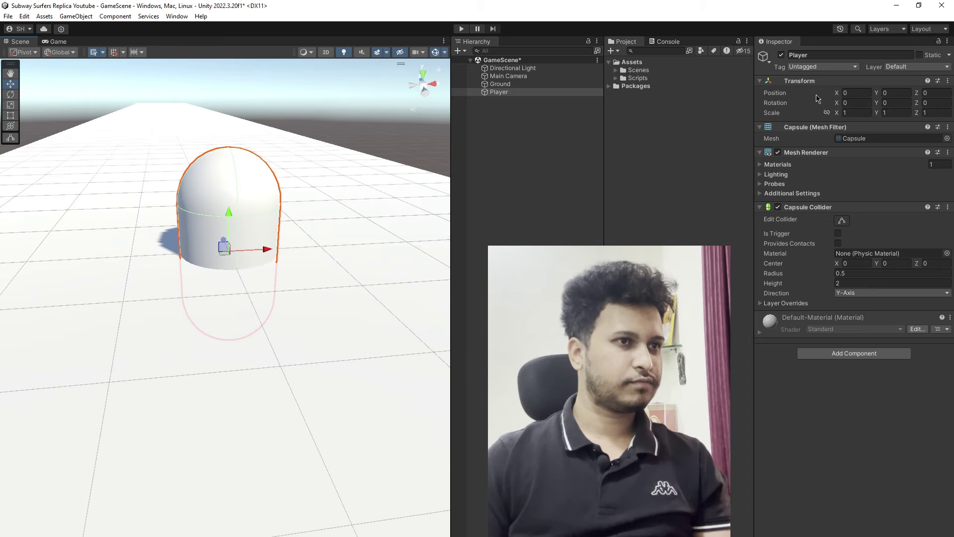
Raise the Player to Y position 1 and save the scene
{"action": "left_click", "coordinate": [512, 93]}
{"action": "left_click_drag", "start_coordinate": [230, 222], "coordinate": [228, 127]}
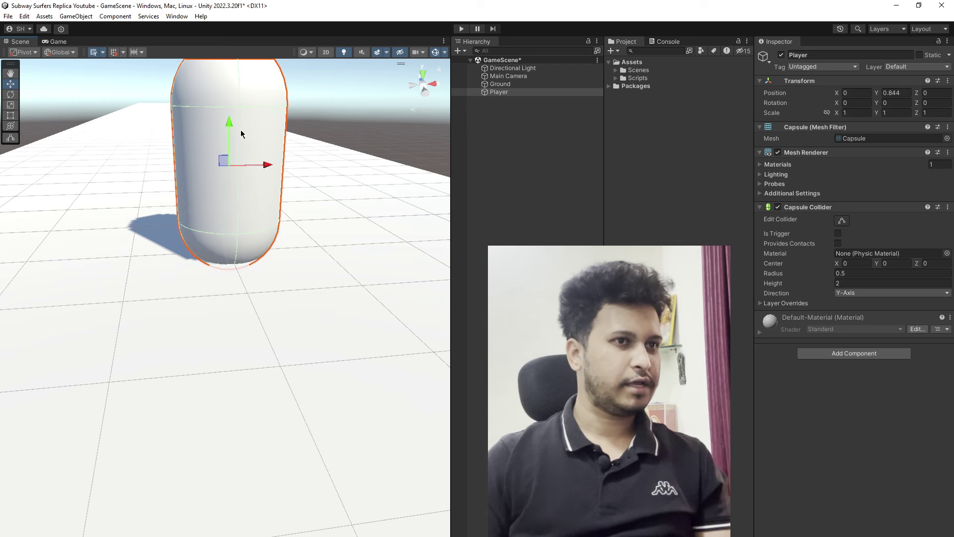
{"action": "left_click", "coordinate": [905, 93]}
{"action": "type", "text": "1"}
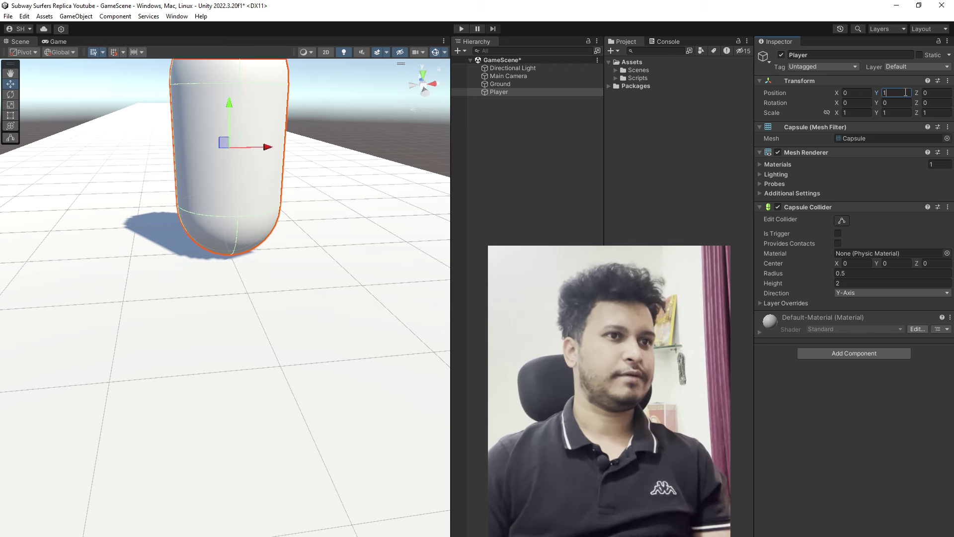
{"action": "key", "text": "ctrl+s"}
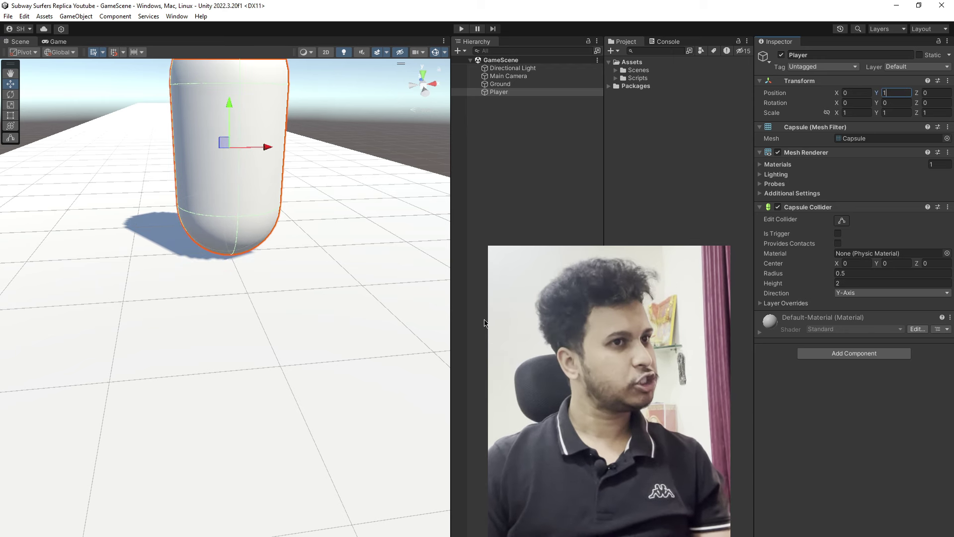
Undo the Player's last move and view the road from the game camera
{"action": "left_click", "coordinate": [484, 323]}
{"action": "left_click", "coordinate": [517, 93]}
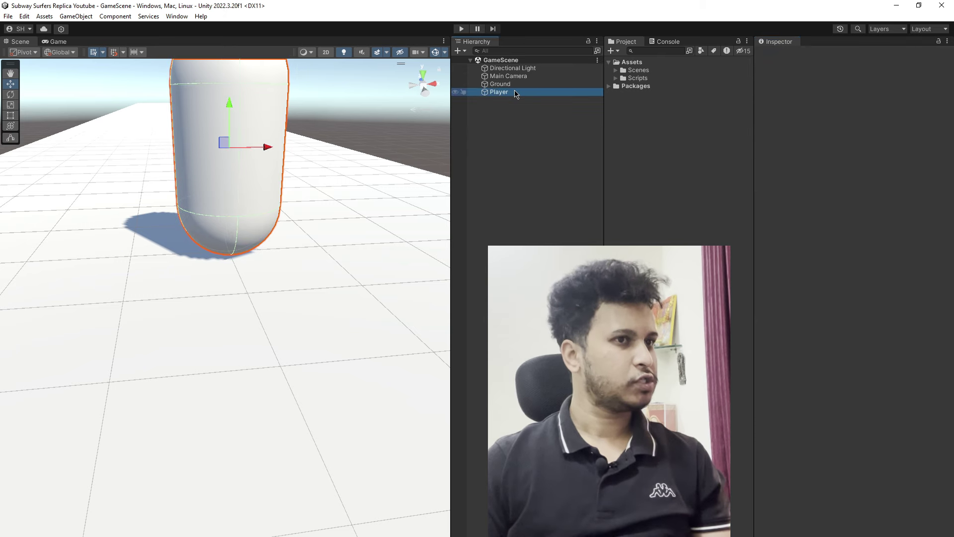
{"action": "scroll", "coordinate": [269, 253], "scroll_direction": "down", "scroll_amount": 5}
{"action": "mouse_move", "coordinate": [201, 330]}
{"action": "left_mouse_down", "text": "alt"}
{"action": "mouse_move", "coordinate": [305, 358]}
{"action": "mouse_move", "coordinate": [93, 262]}
{"action": "mouse_move", "coordinate": [205, 298]}
{"action": "left_mouse_up", "text": "alt"}
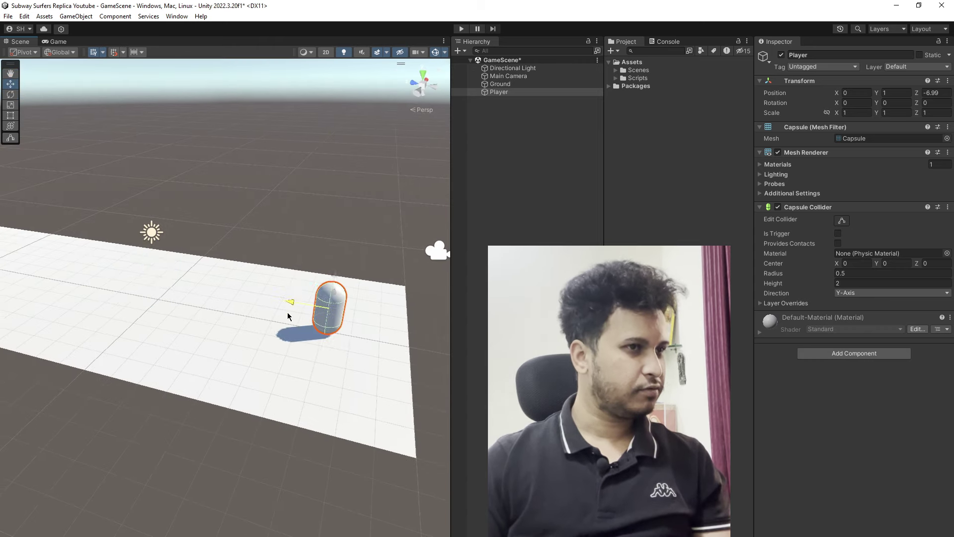
{"action": "key", "text": "ctrl+z"}
{"action": "key", "text": "ctrl+z"}
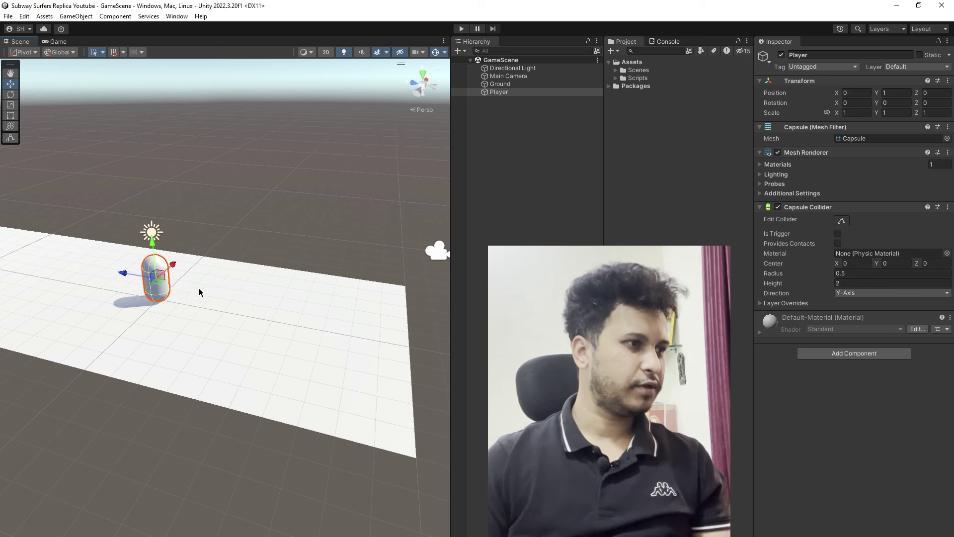
{"action": "middle_click_drag", "start_coordinate": [300, 323], "coordinate": [175, 324]}
{"action": "left_click", "coordinate": [56, 43]}
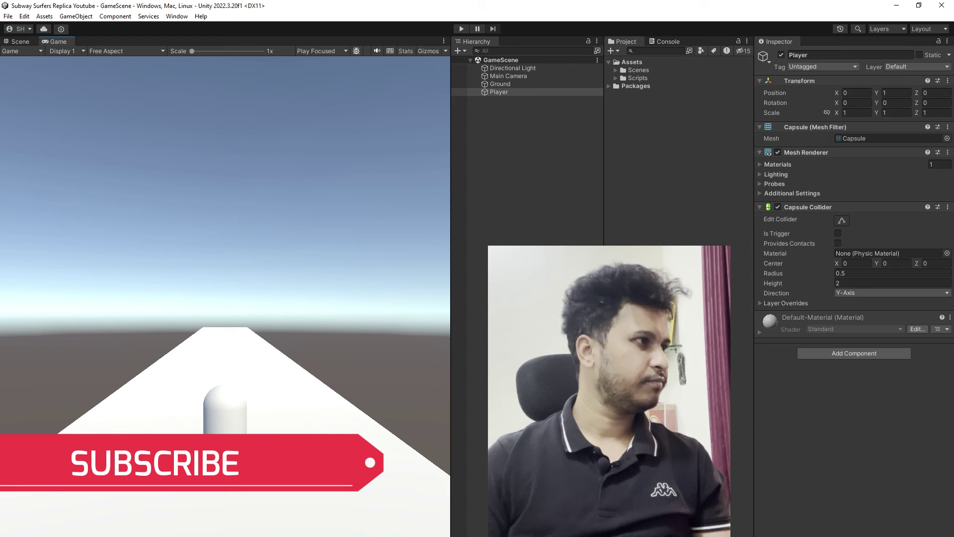
Back in Scene view, select the Ground plane and create a Materials folder under Assets
{"action": "left_click", "coordinate": [20, 41]}
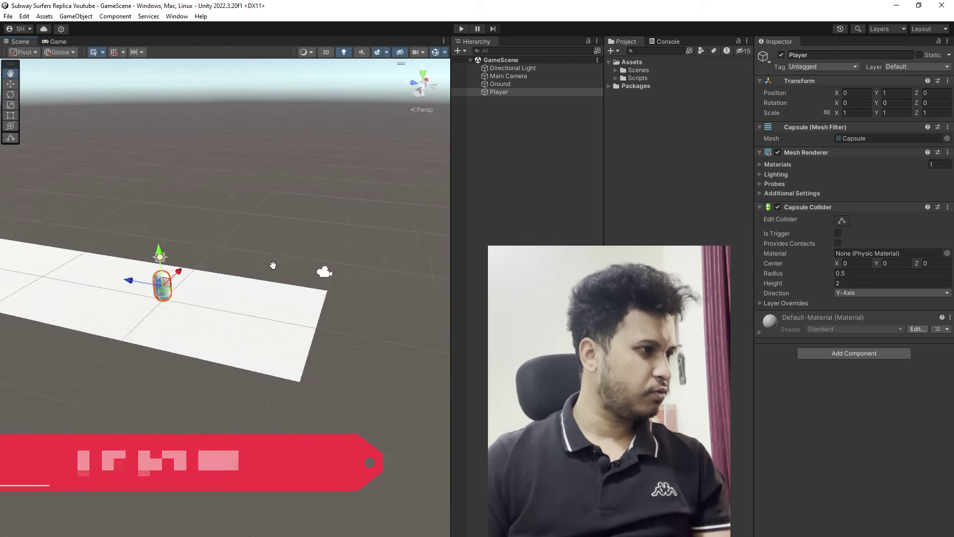
{"action": "right_click_drag", "start_coordinate": [273, 265], "coordinate": [205, 329]}
{"action": "key", "text": "w"}
{"action": "left_click", "coordinate": [160, 353]}
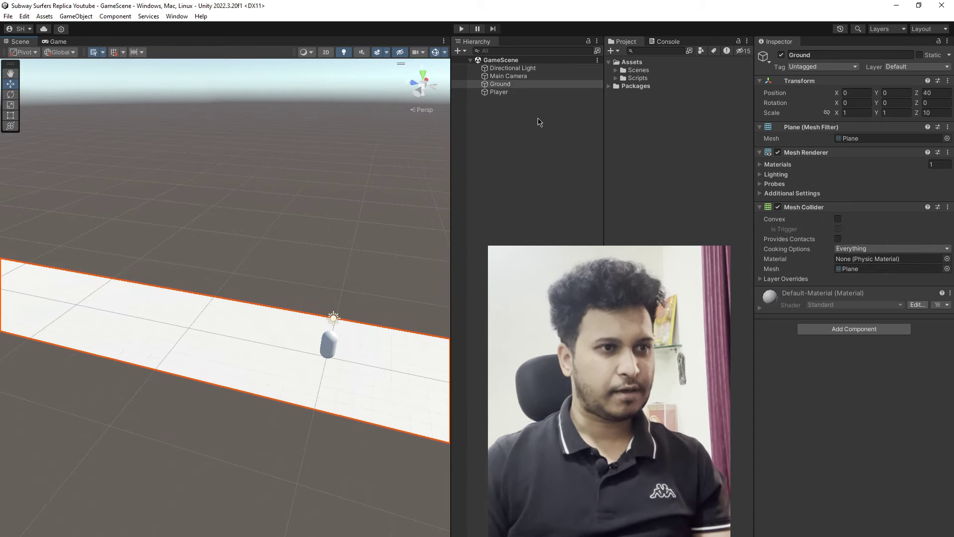
{"action": "right_click", "coordinate": [678, 149]}
{"action": "left_click", "coordinate": [810, 154]}
{"action": "type", "text": "Materials"}
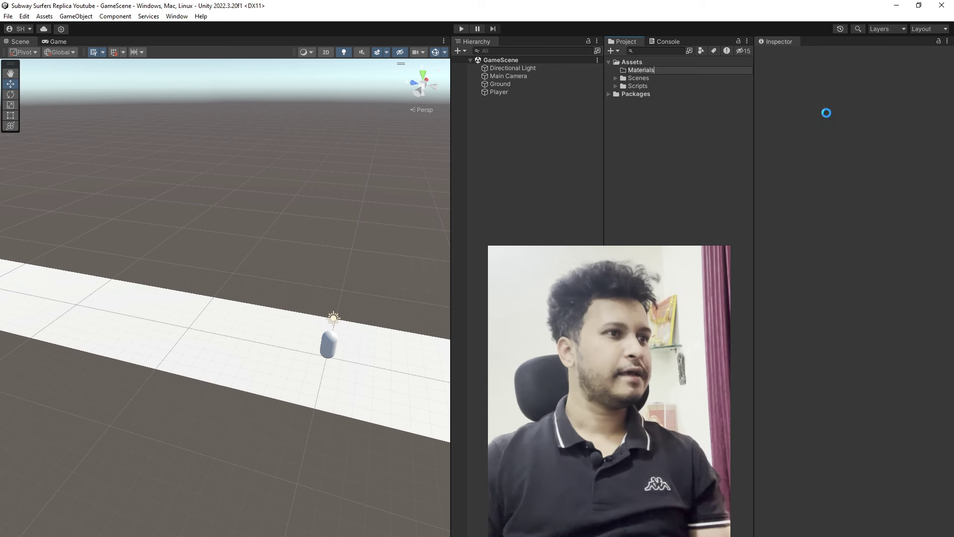
{"action": "key", "text": "Return"}
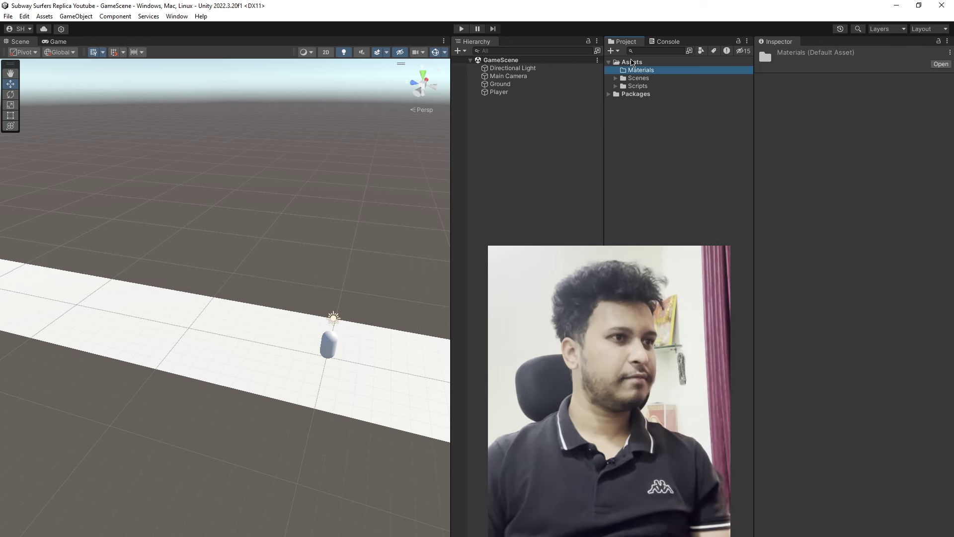
Create a material named Ground in Materials and pick a dark albedo colour
{"action": "right_click", "coordinate": [632, 73]}
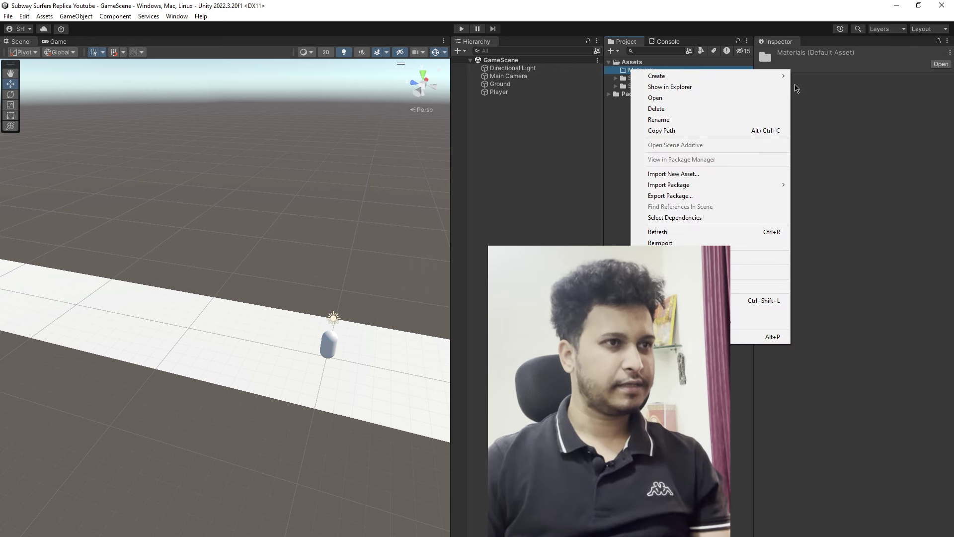
{"action": "mouse_move", "coordinate": [775, 76]}
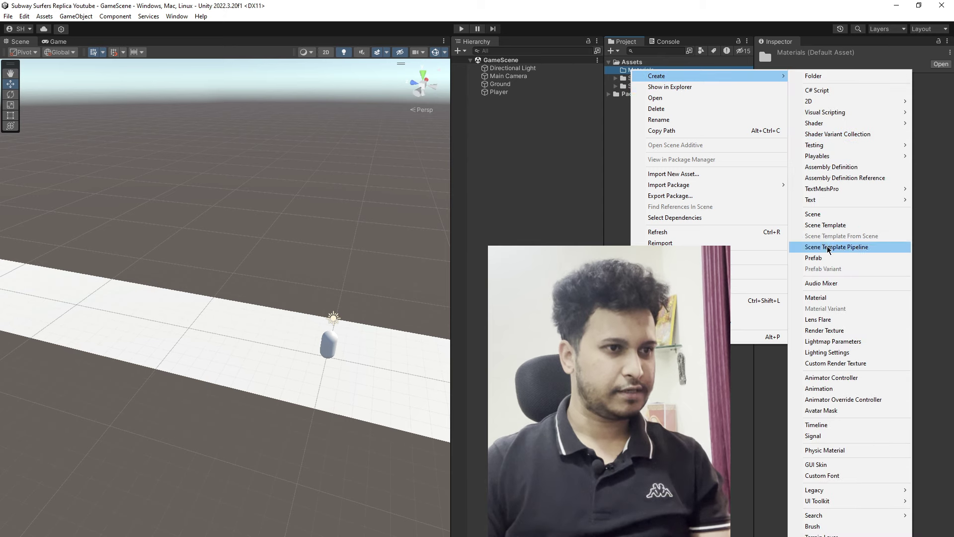
{"action": "left_click", "coordinate": [825, 297]}
{"action": "type", "text": "Ground"}
{"action": "key", "text": "Return"}
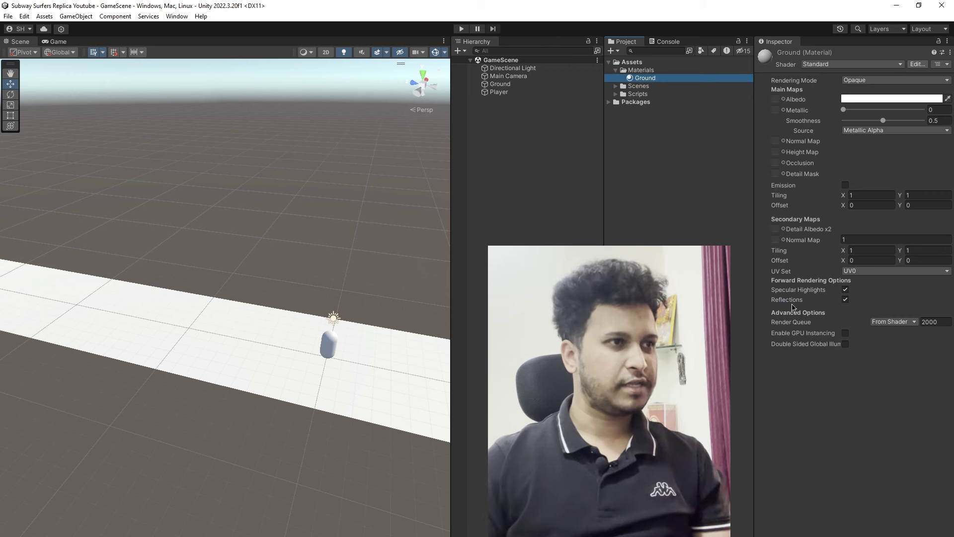
{"action": "left_click", "coordinate": [642, 86]}
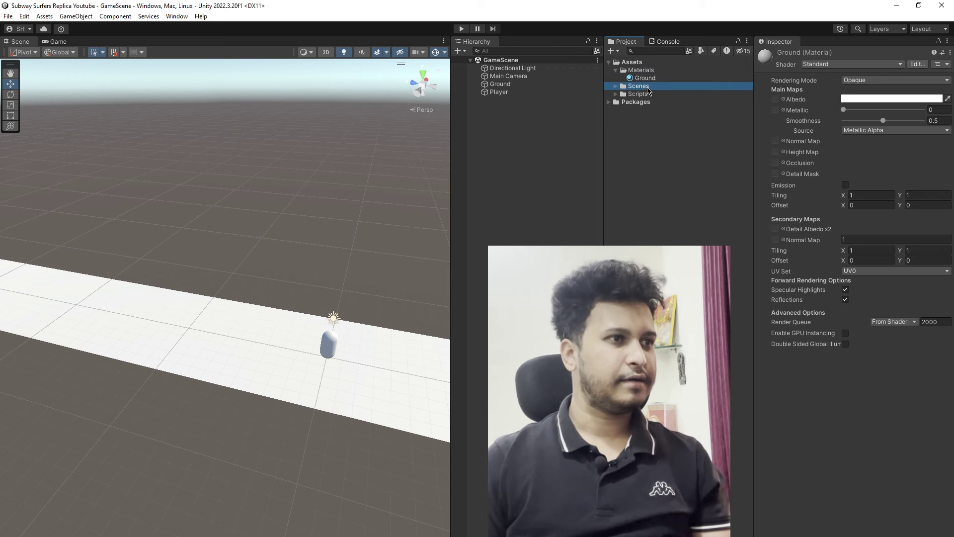
{"action": "left_click", "coordinate": [649, 79]}
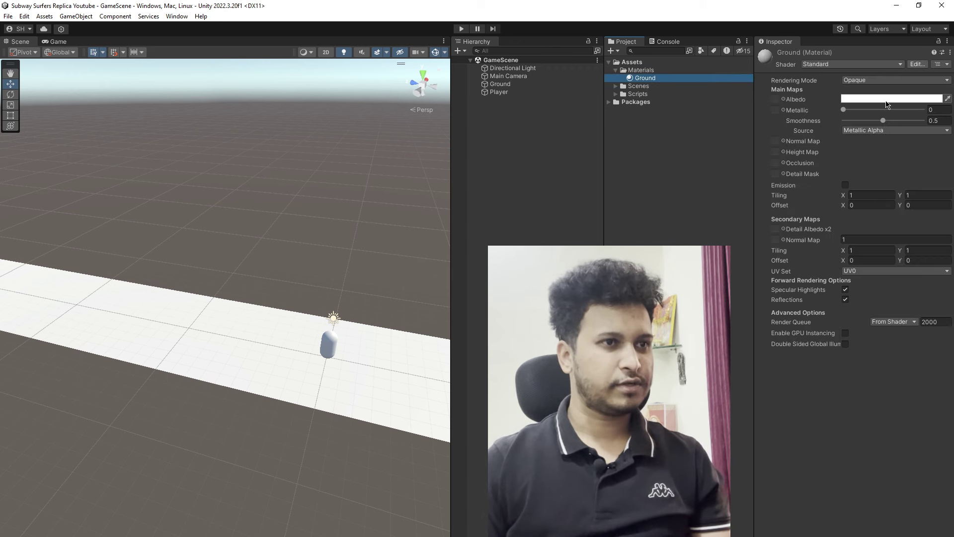
{"action": "left_click", "coordinate": [891, 99]}
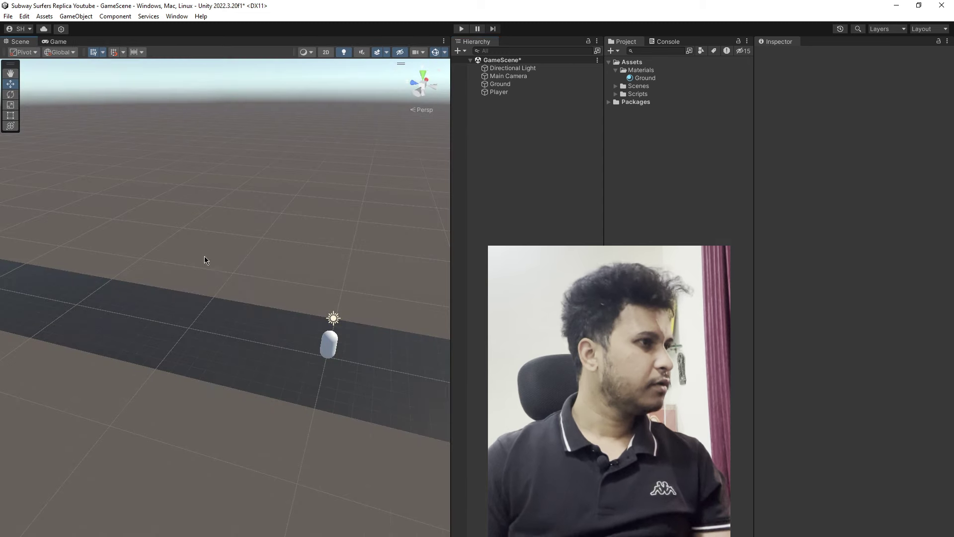
Preview the capsule on the dark road in Game view, then select Player in the Hierarchy
{"action": "scroll", "coordinate": [284, 318], "scroll_direction": "down", "scroll_amount": 2}
{"action": "scroll", "coordinate": [298, 343], "scroll_direction": "up", "scroll_amount": 3}
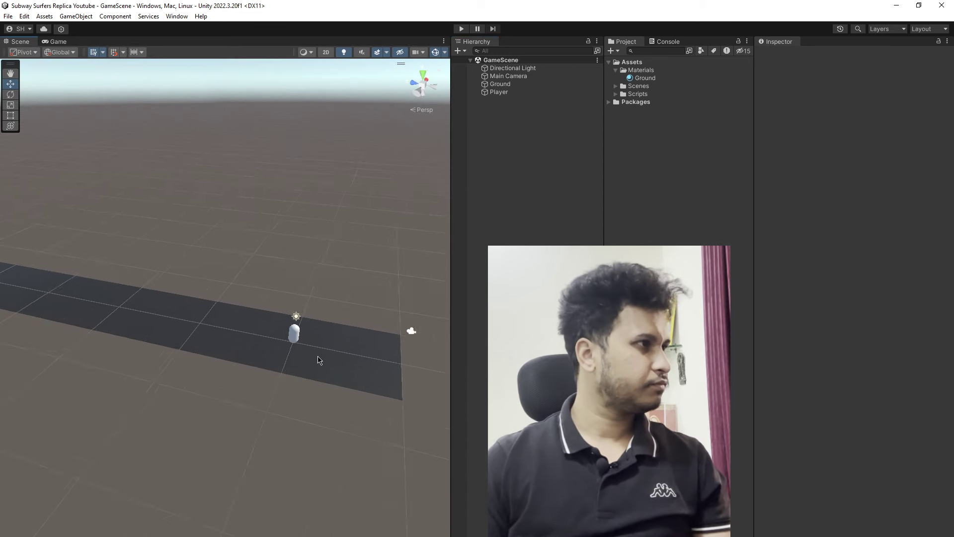
{"action": "scroll", "coordinate": [320, 358], "scroll_direction": "up", "scroll_amount": 2}
{"action": "left_click", "coordinate": [53, 41]}
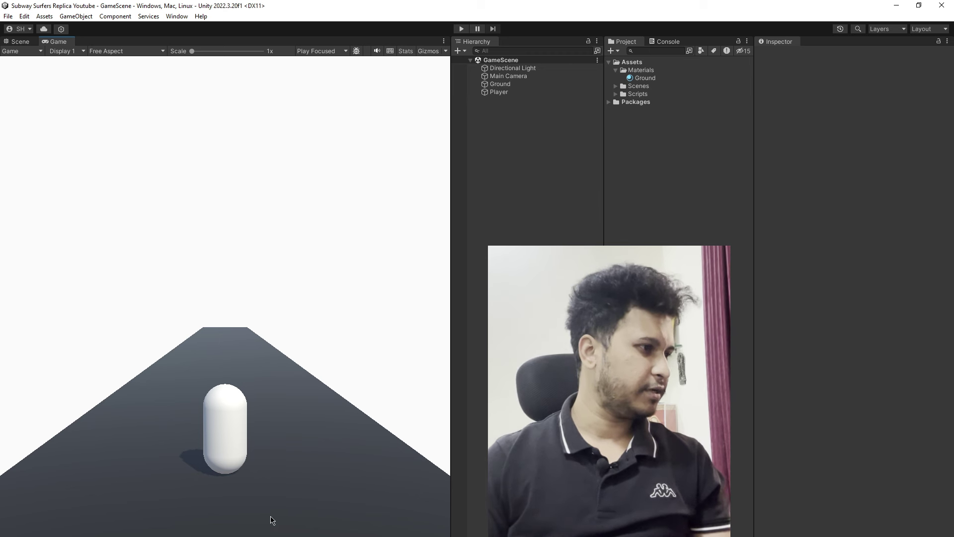
{"action": "left_click", "coordinate": [20, 41]}
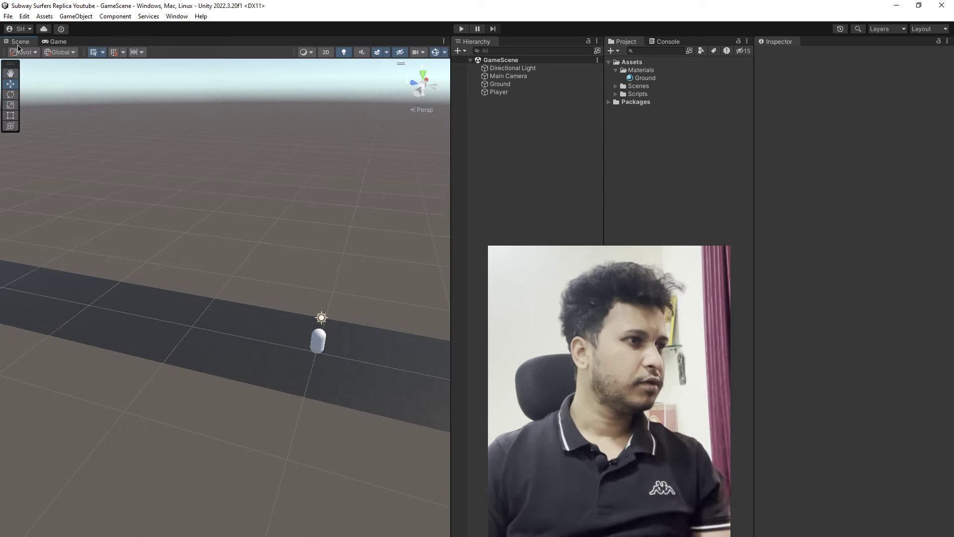
{"action": "left_click", "coordinate": [512, 92]}
{"action": "left_click", "coordinate": [522, 150]}
{"action": "left_click", "coordinate": [512, 92]}
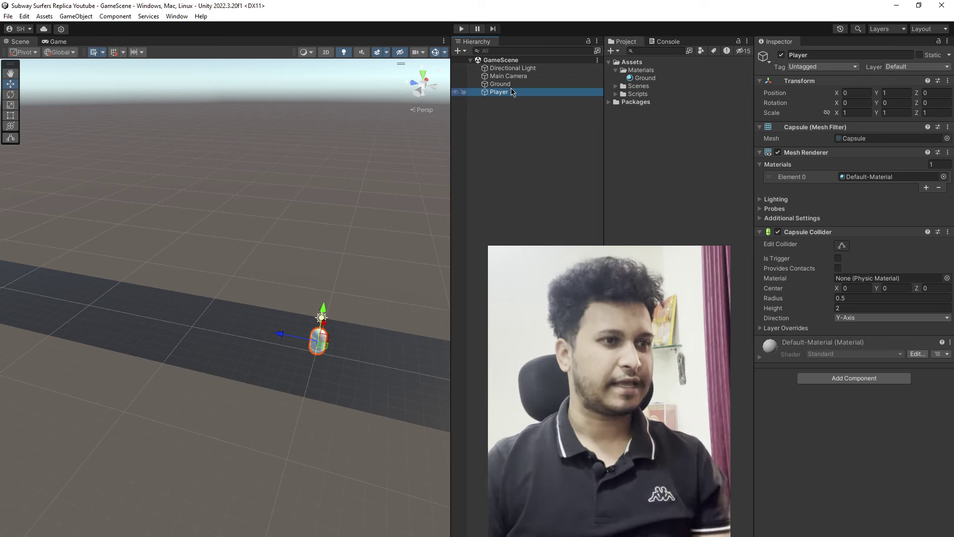
Search 'playerController' in Add Component and add the Player Controller script to the Player
{"action": "left_click", "coordinate": [615, 86]}
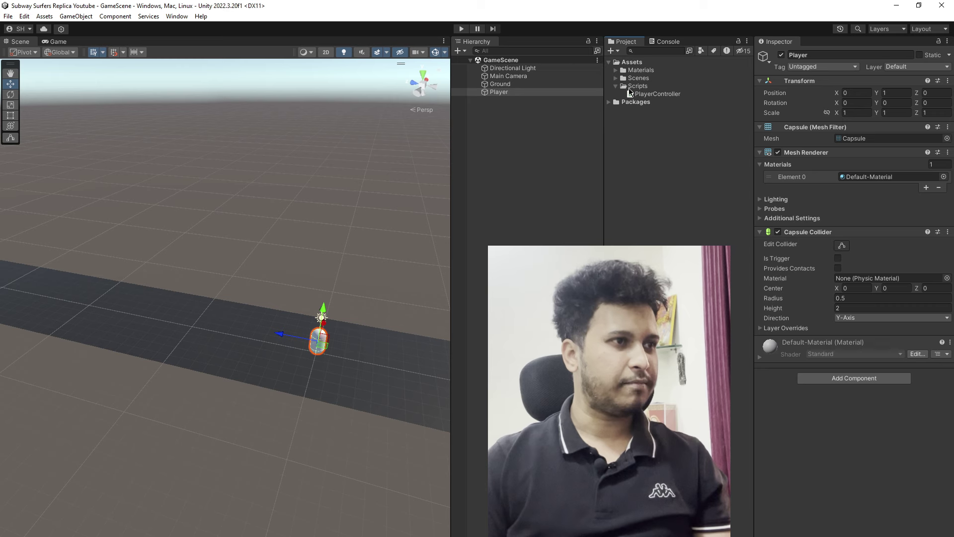
{"action": "left_click", "coordinate": [616, 87]}
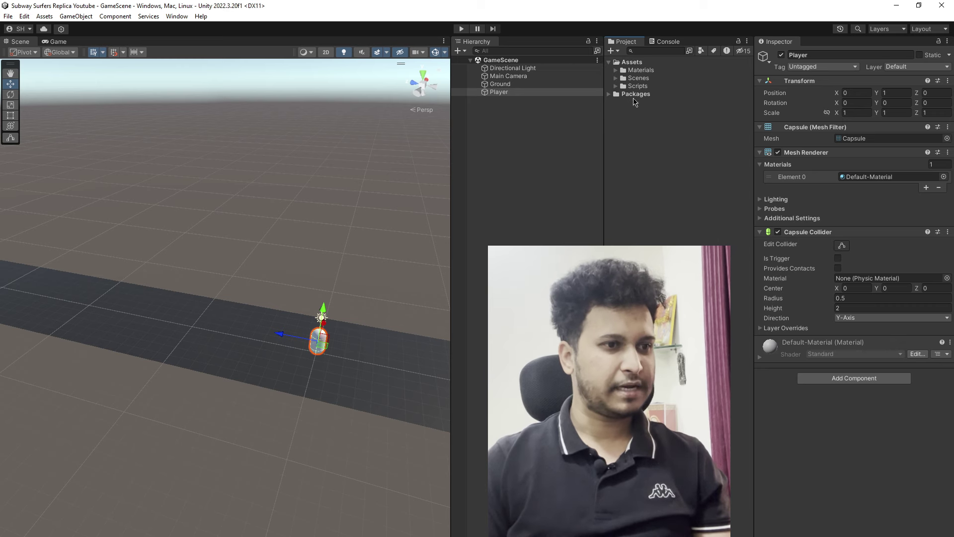
{"action": "left_click", "coordinate": [844, 379]}
{"action": "type", "text": "playerController"}
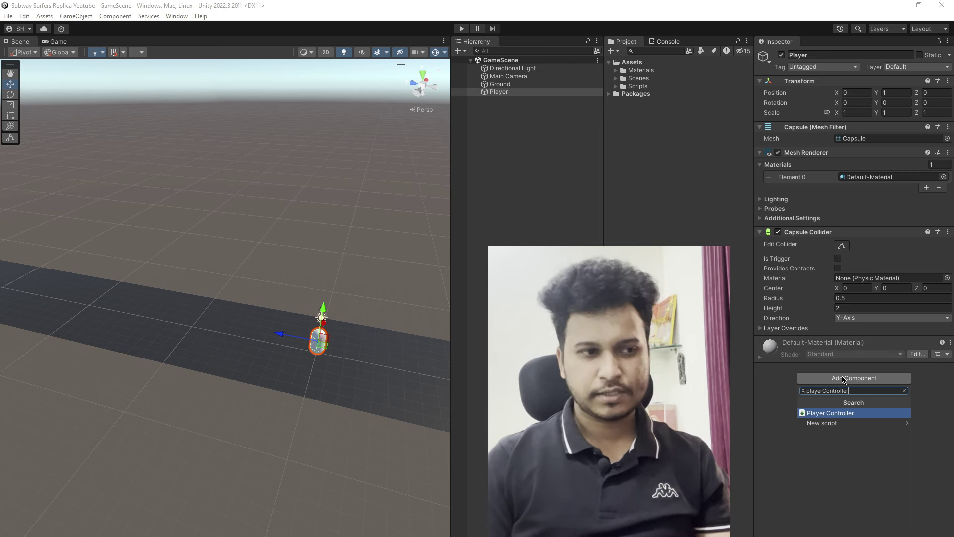
{"action": "key", "text": "Down"}
{"action": "key", "text": "Up"}
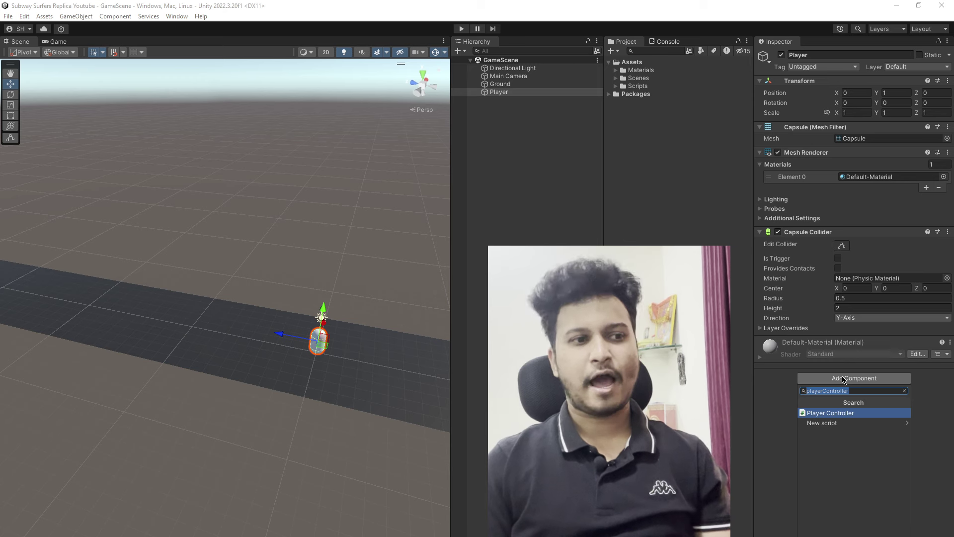
{"action": "key", "text": "Down"}
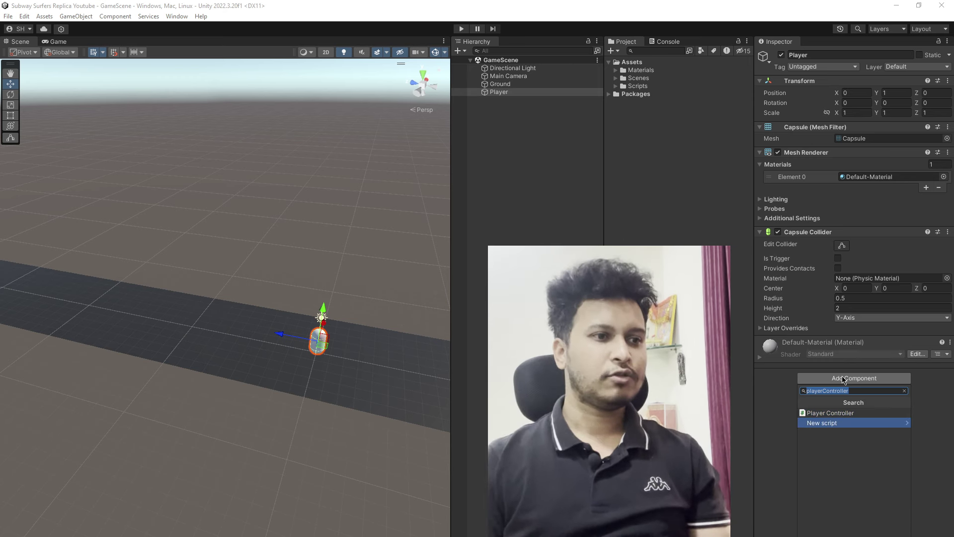
{"action": "key", "text": "Up"}
{"action": "key", "text": "Return"}
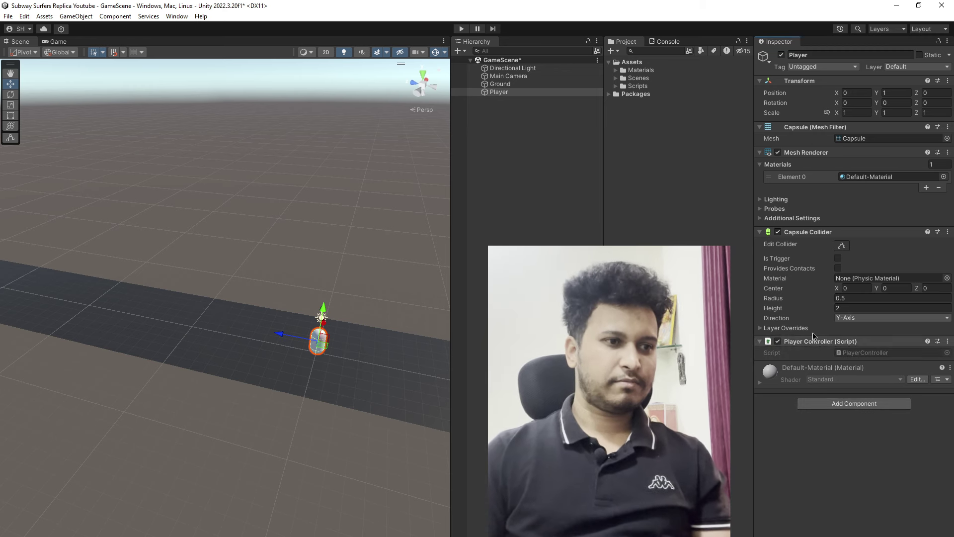
Delete the Start and Update methods from PlayerController.cs, leaving an empty class, and save it
{"action": "left_click", "coordinate": [874, 353]}
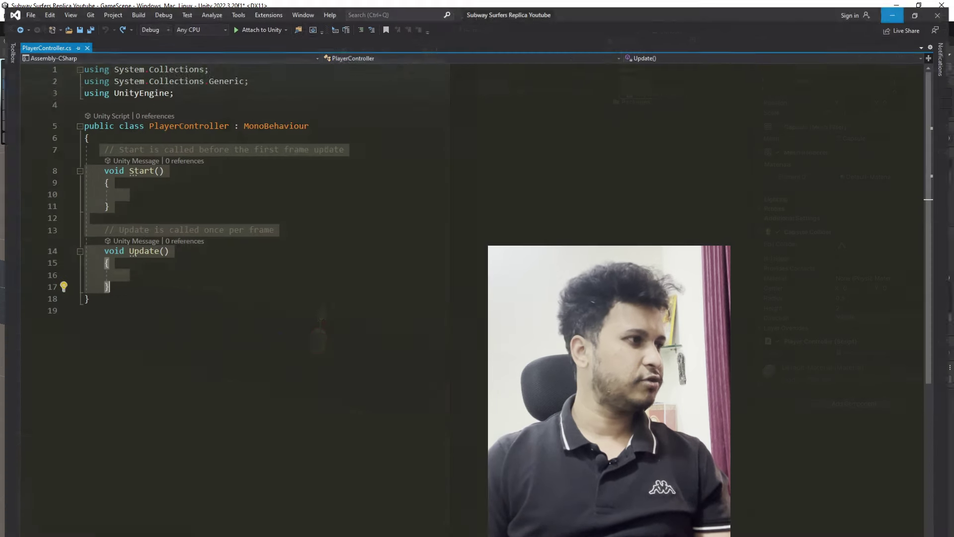
{"action": "left_click", "coordinate": [304, 298]}
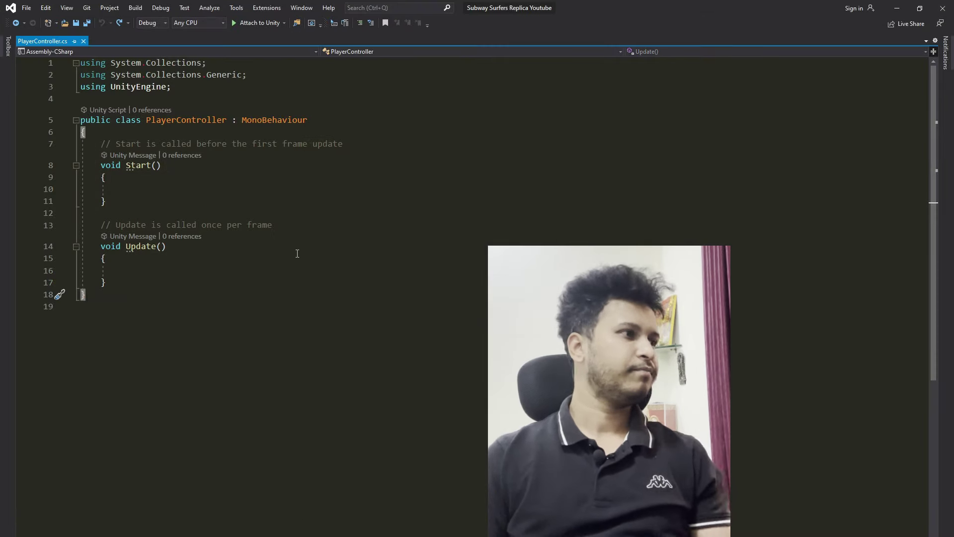
{"action": "left_click_drag", "start_coordinate": [96, 148], "coordinate": [152, 280]}
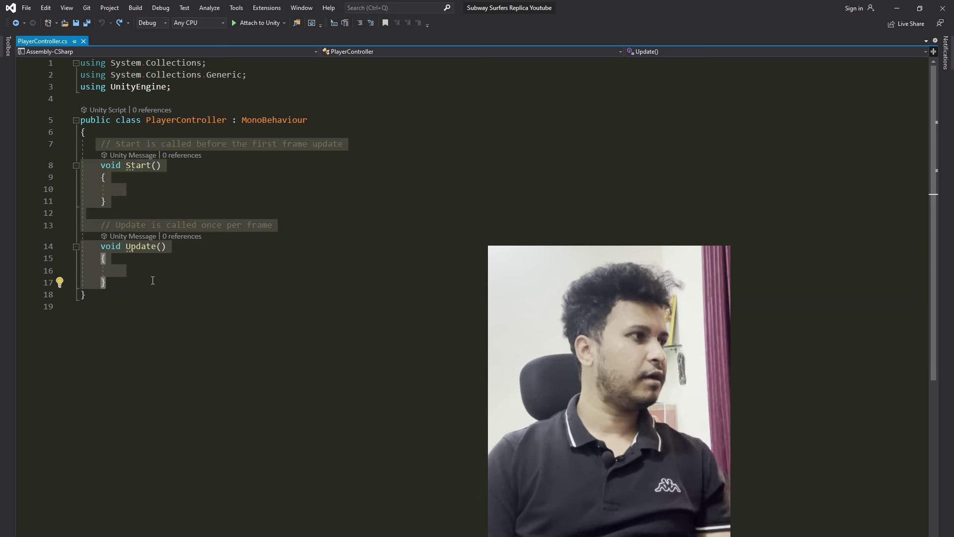
{"action": "key", "text": "Delete"}
{"action": "key", "text": "ctrl+s"}
{"action": "key", "text": "alt+Tab"}
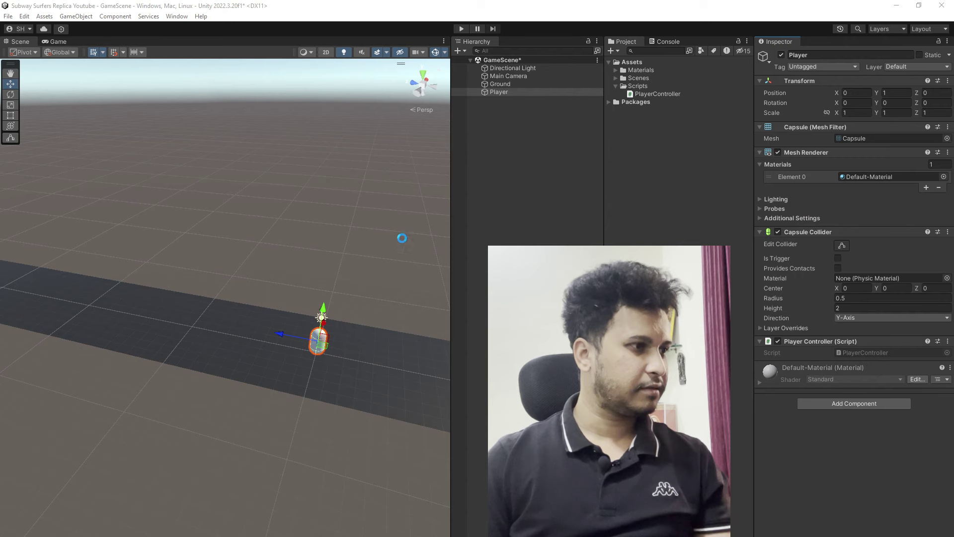
{"action": "key", "text": "alt+Tab"}
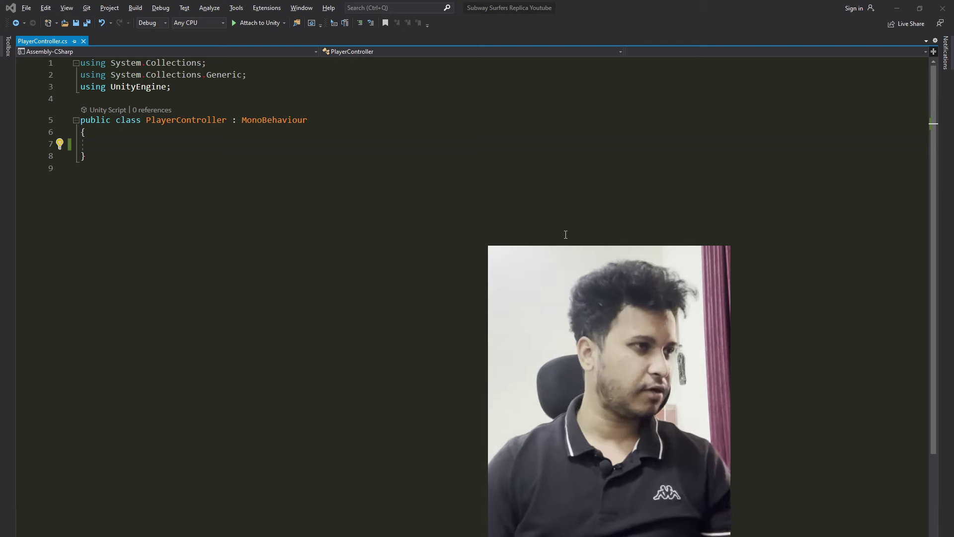
{"action": "key", "text": "alt+Tab"}
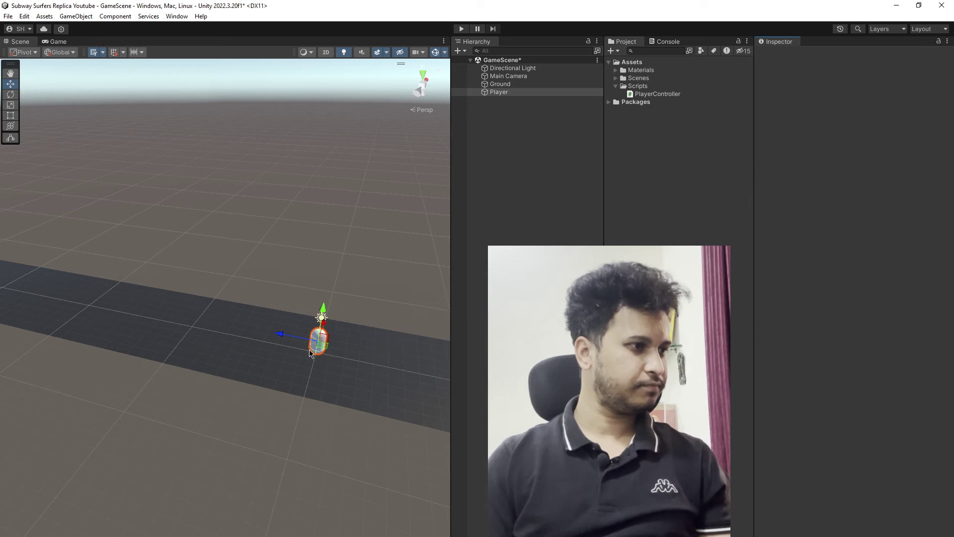
Slide the Player capsule left and right along X across the ground strip
{"action": "scroll", "coordinate": [347, 383], "scroll_direction": "up", "scroll_amount": 3}
{"action": "middle_click_drag", "start_coordinate": [347, 383], "coordinate": [300, 376]}
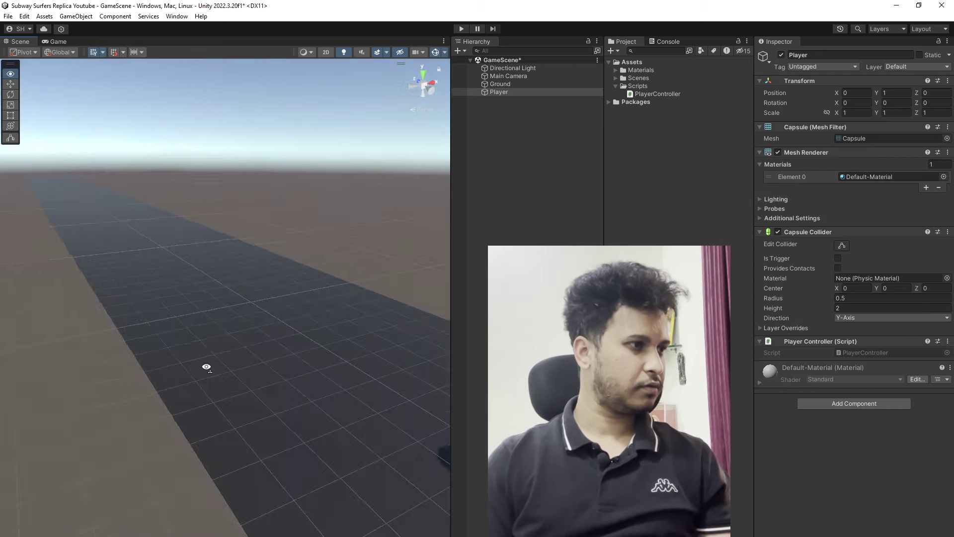
{"action": "right_click_drag", "start_coordinate": [301, 376], "coordinate": [188, 410]}
{"action": "scroll", "coordinate": [86, 398], "scroll_direction": "down", "scroll_amount": 3}
{"action": "scroll", "coordinate": [159, 414], "scroll_direction": "down", "scroll_amount": 2}
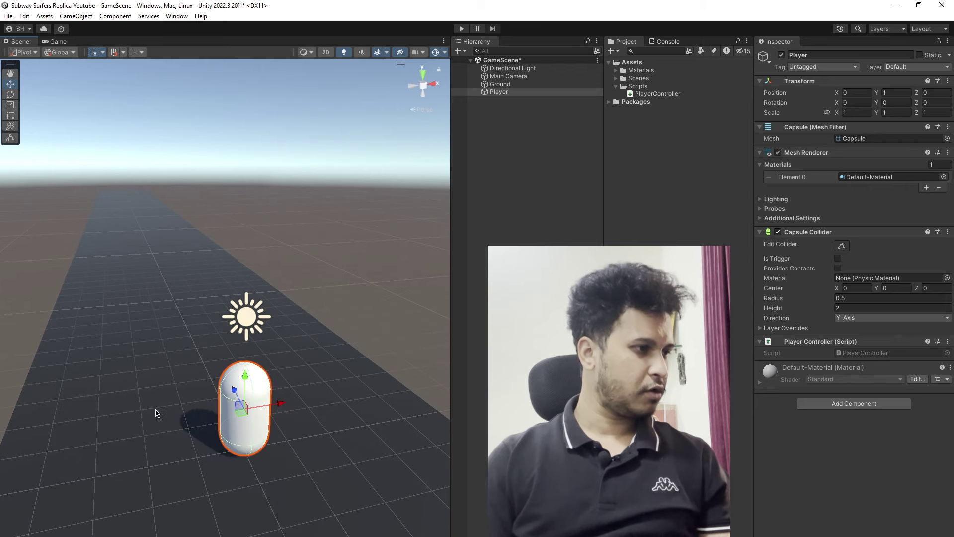
{"action": "scroll", "coordinate": [202, 428], "scroll_direction": "down", "scroll_amount": 2}
{"action": "left_click_drag", "start_coordinate": [277, 380], "coordinate": [167, 405]}
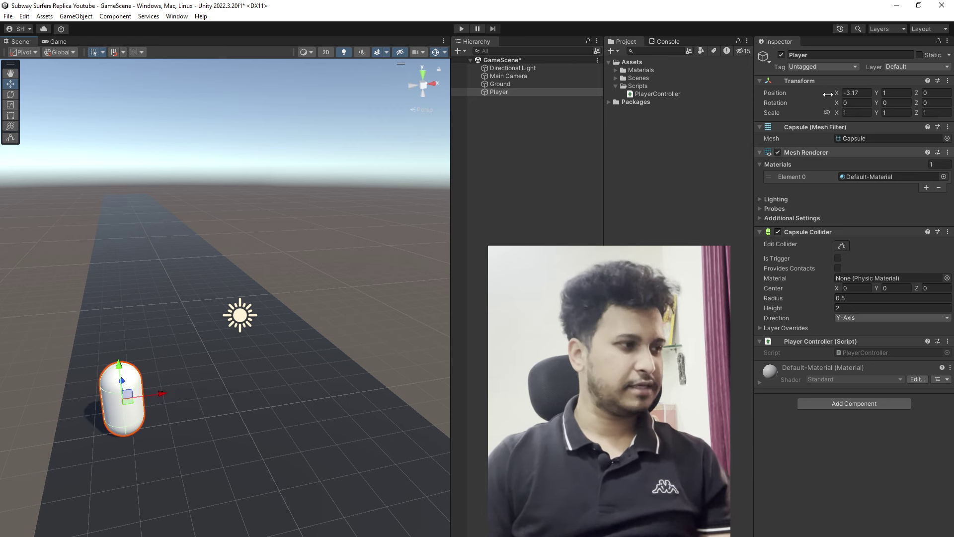
{"action": "left_click_drag", "start_coordinate": [170, 394], "coordinate": [408, 379]}
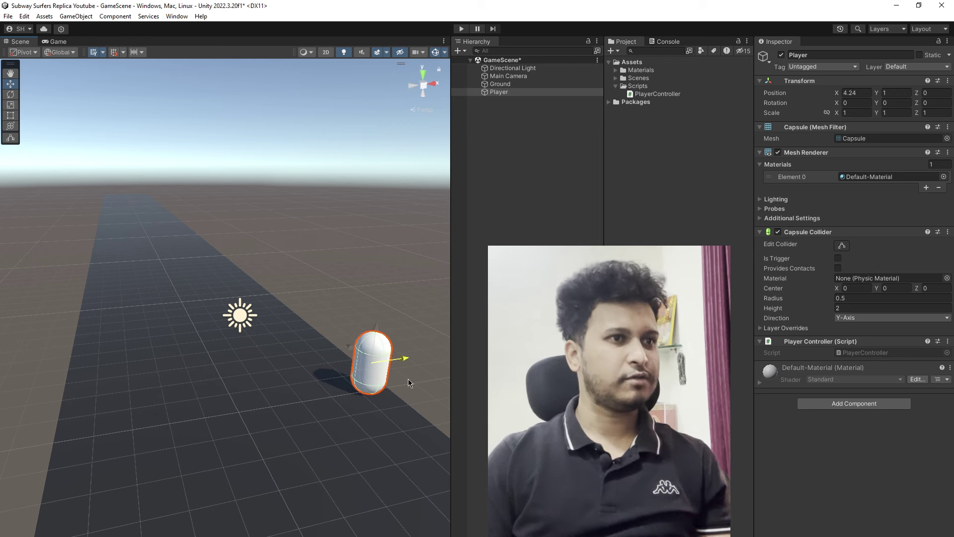
Undo both moves to put the Player capsule back at X 0
{"action": "key", "text": "ctrl+z"}
{"action": "key", "text": "ctrl+z"}
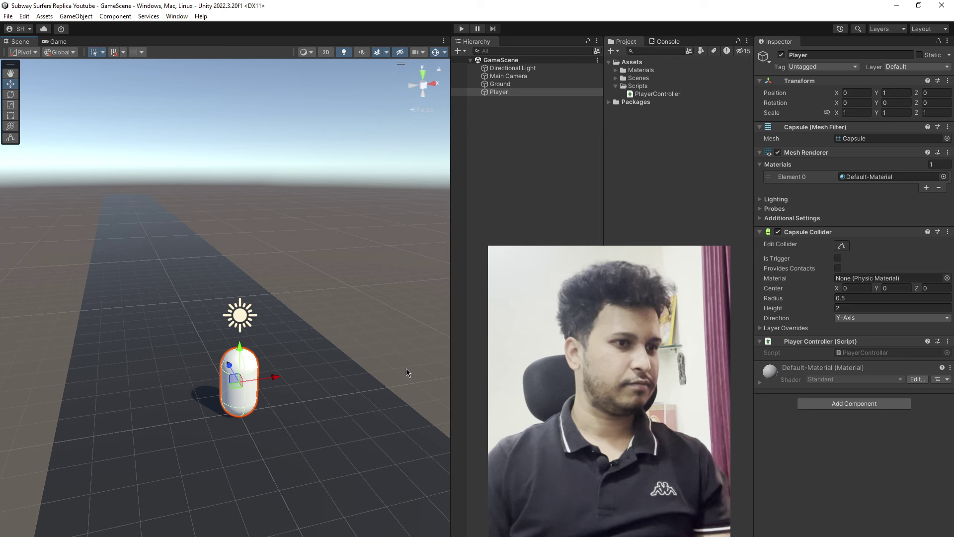
{"action": "key", "text": "ctrl+z"}
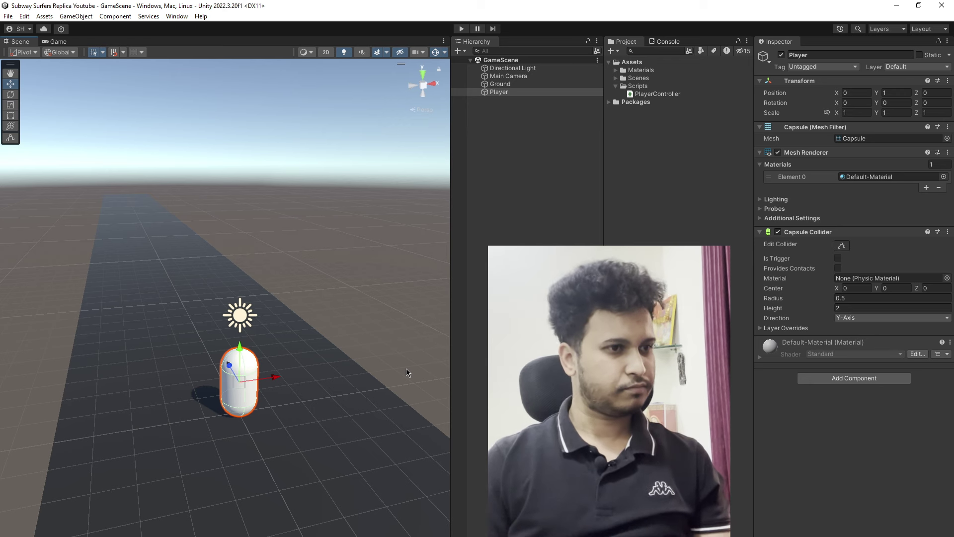
{"action": "left_click", "coordinate": [854, 378]}
Declare public float laneDistance = 3f, commented as the distance between lanes
{"action": "left_click", "coordinate": [839, 410]}
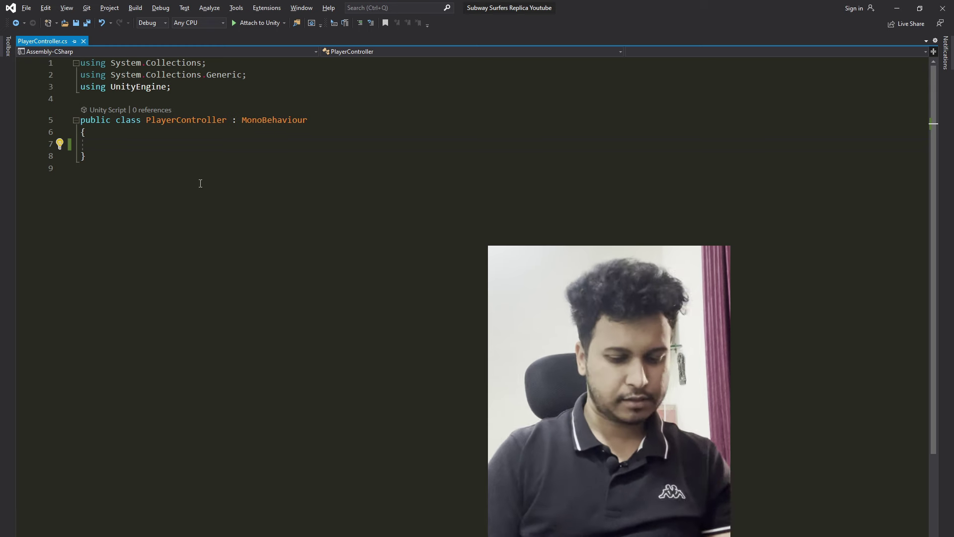
{"action": "type", "text": "public"}
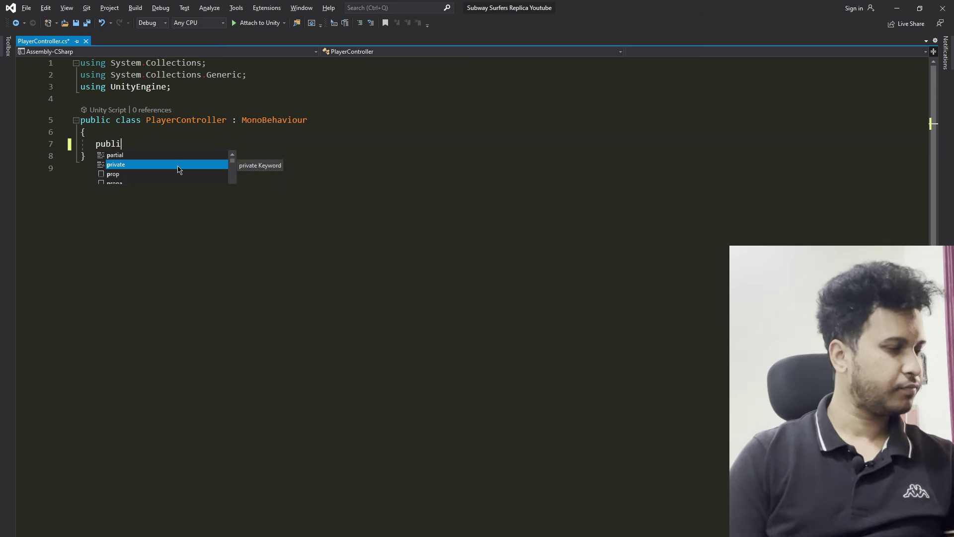
{"action": "type", "text": " floa"}
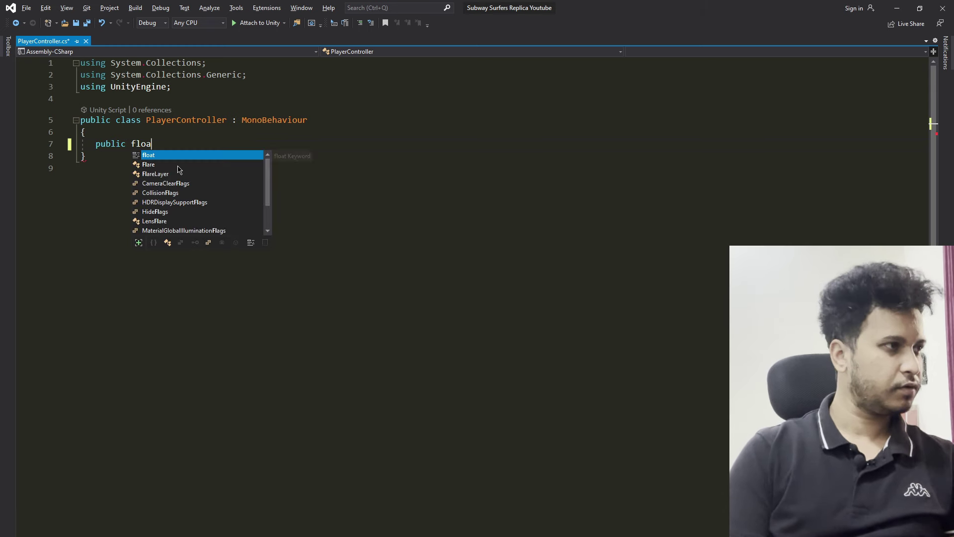
{"action": "type", "text": "t neDistance "}
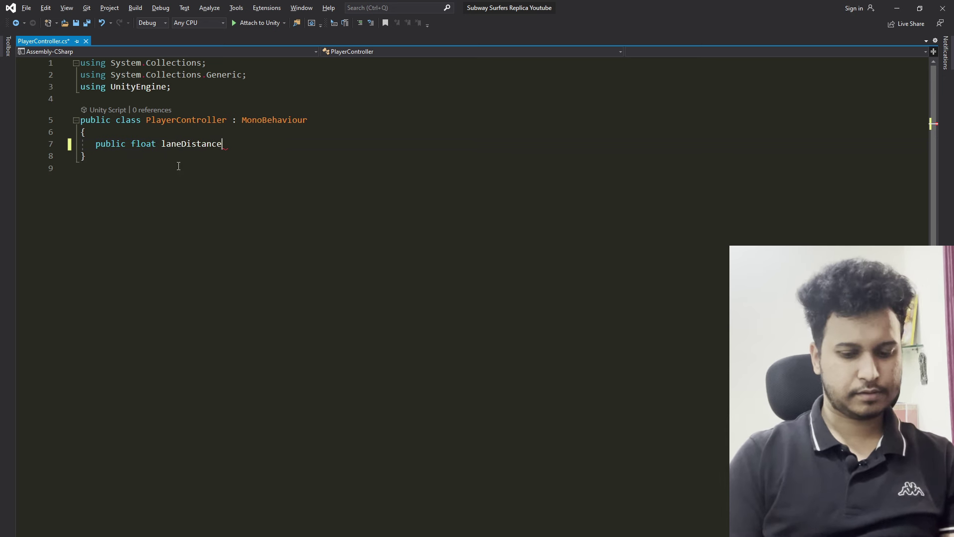
{"action": "type", "text": "= 3f"}
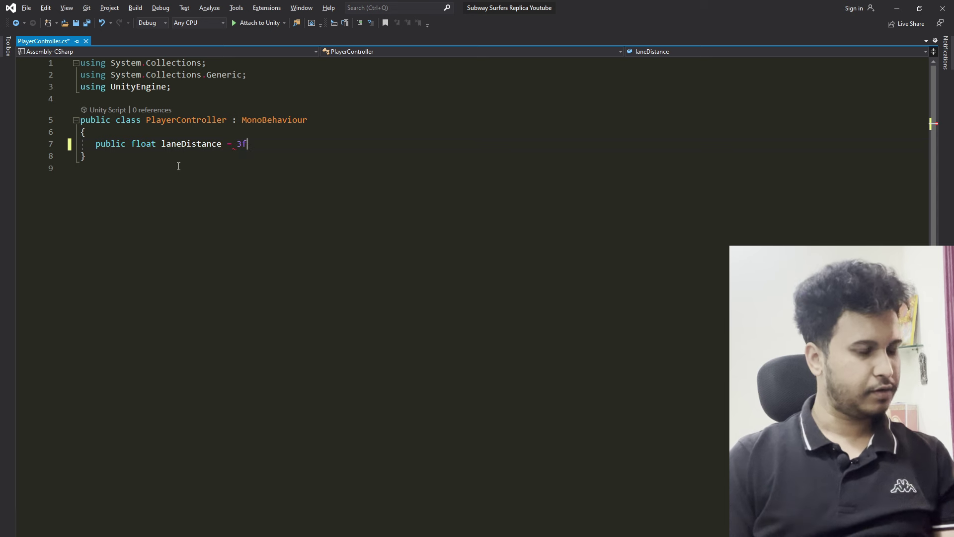
{"action": "type", "text": ";"}
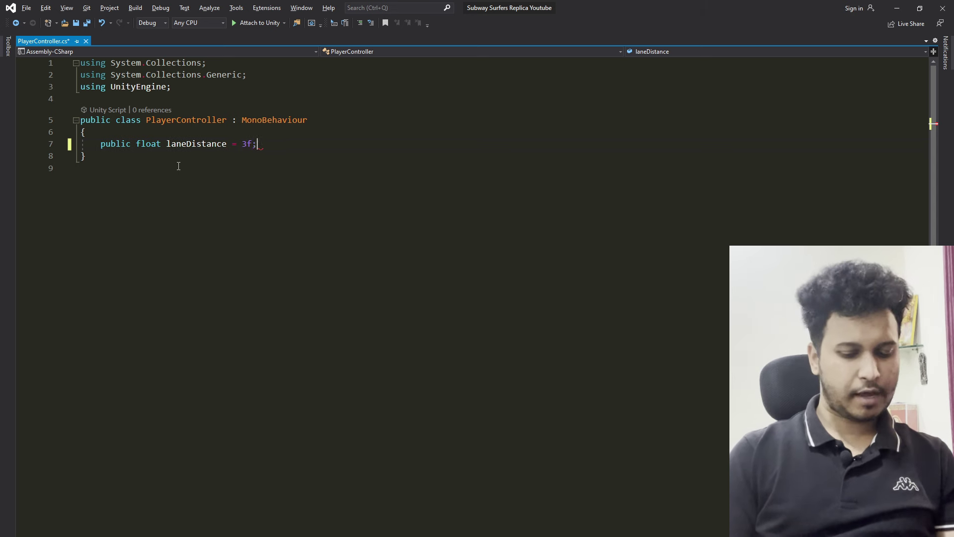
{"action": "type", "text": " //"}
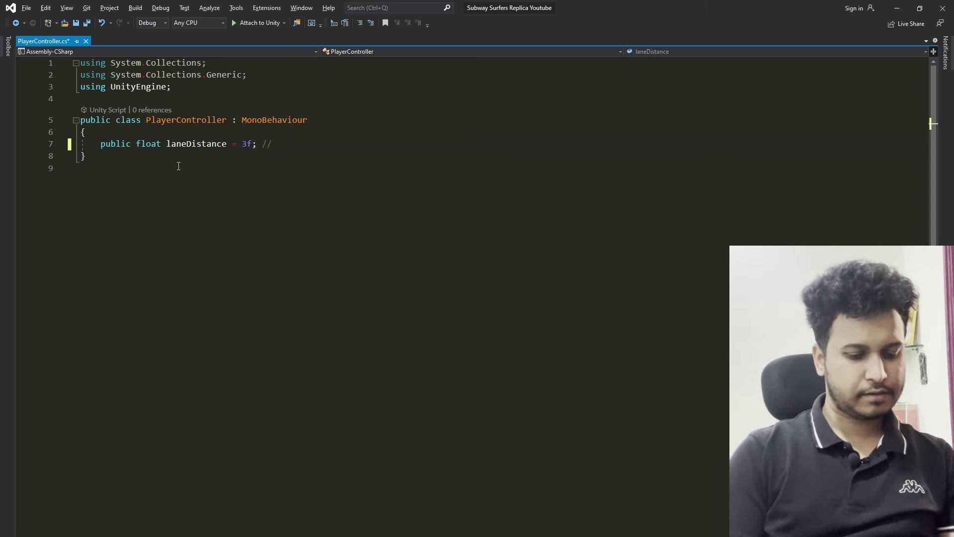
{"action": "type", "text": "Distance between l"}
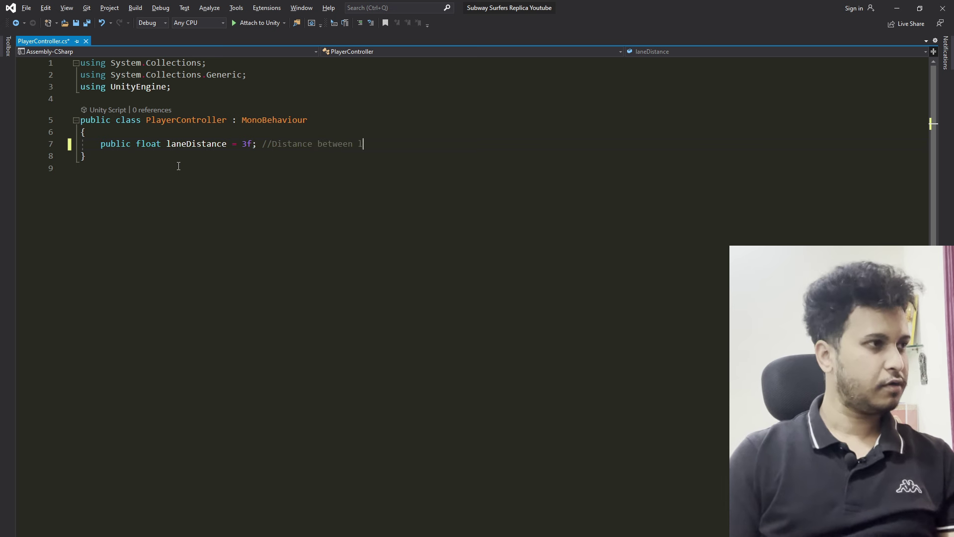
{"action": "type", "text": "anes"}
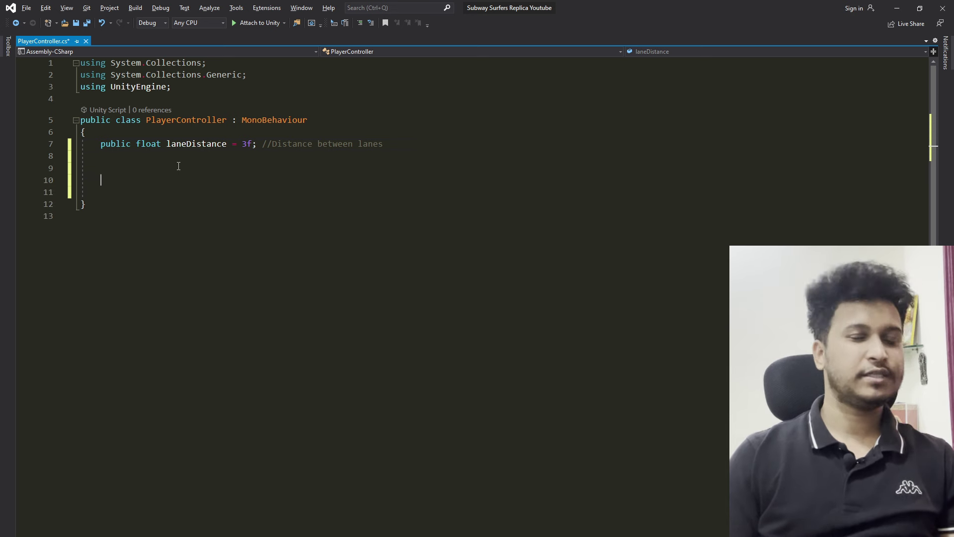
{"action": "type", "text": "up"}
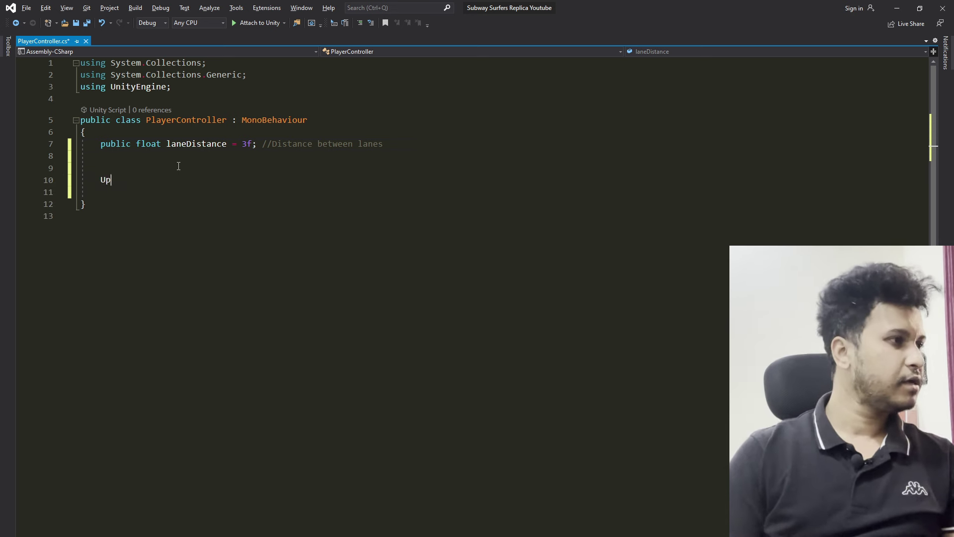
{"action": "type", "text": "date"}
Create the Update method with an if statement calling Input.GetKeyDown
{"action": "key", "text": "Return"}
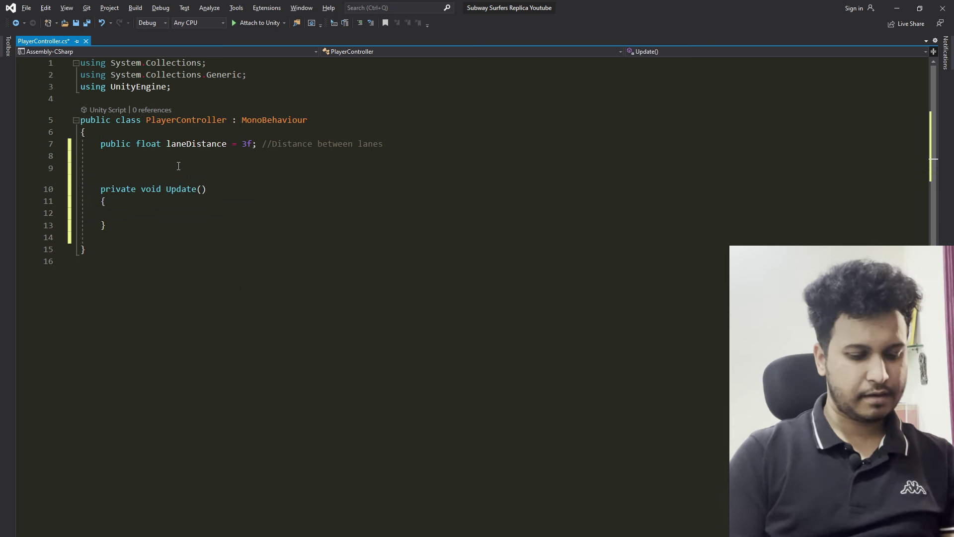
{"action": "type", "text": "if"}
{"action": "key", "text": "Tab"}
{"action": "key", "text": "Tab"}
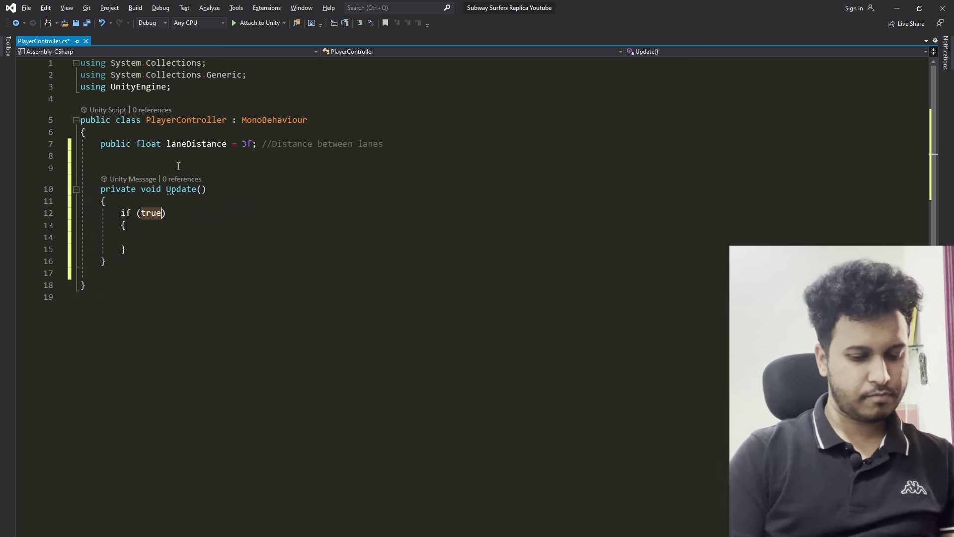
{"action": "type", "text": "Input"}
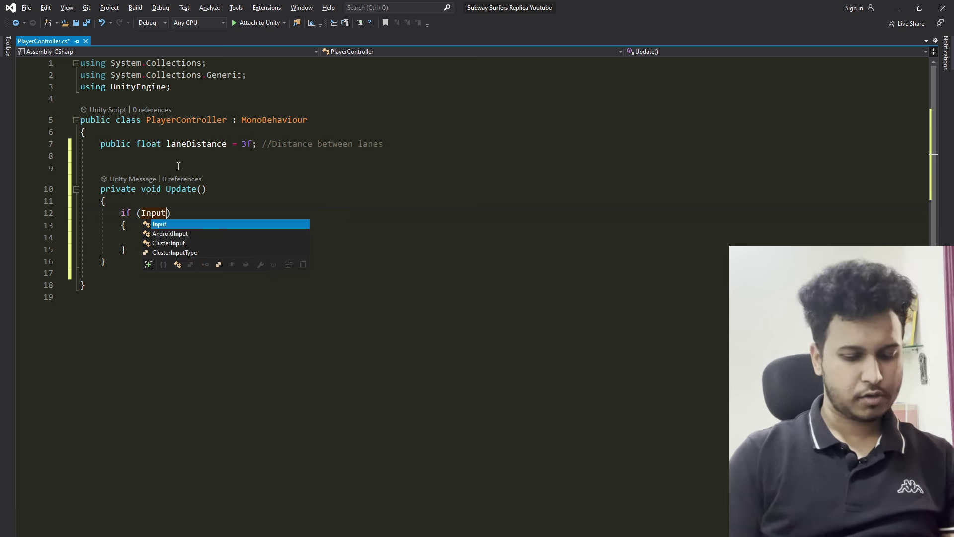
{"action": "type", "text": ".getKeyC"}
{"action": "key", "text": "BackSpace"}
{"action": "type", "text": "Down"}
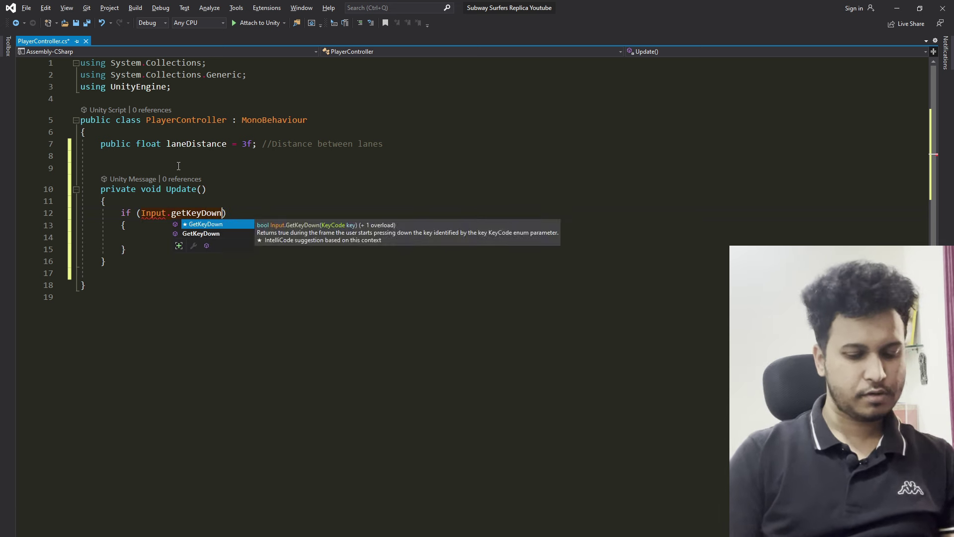
{"action": "key", "text": "Tab"}
Pass KeyCode.LeftArrow as the GetKeyDown argument and move into the if block
{"action": "type", "text": "(Ke"}
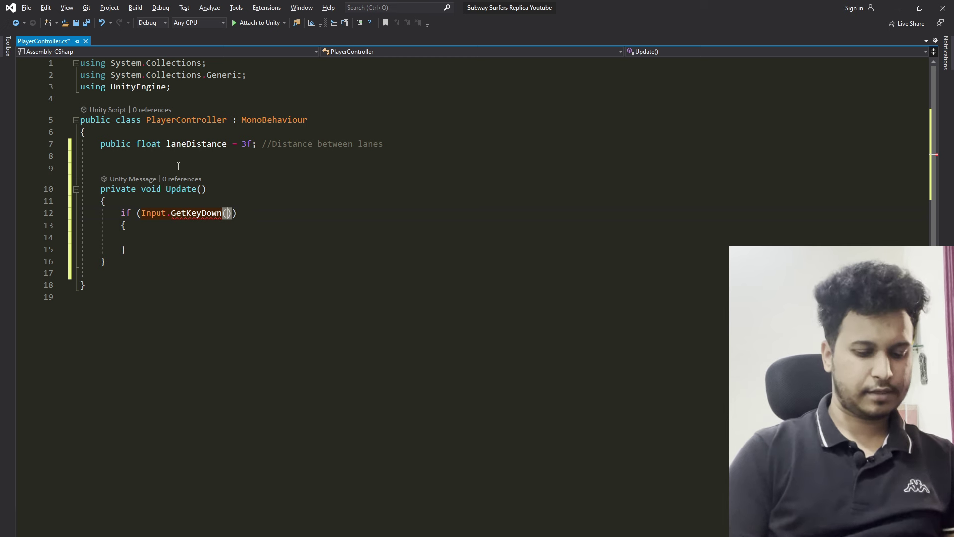
{"action": "type", "text": "yCod"}
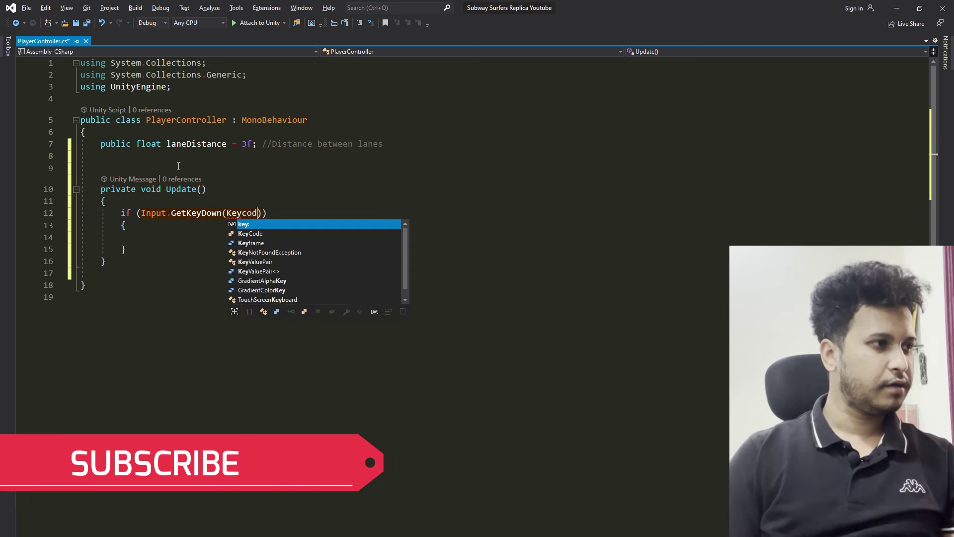
{"action": "type", "text": "e"}
{"action": "key", "text": "Tab"}
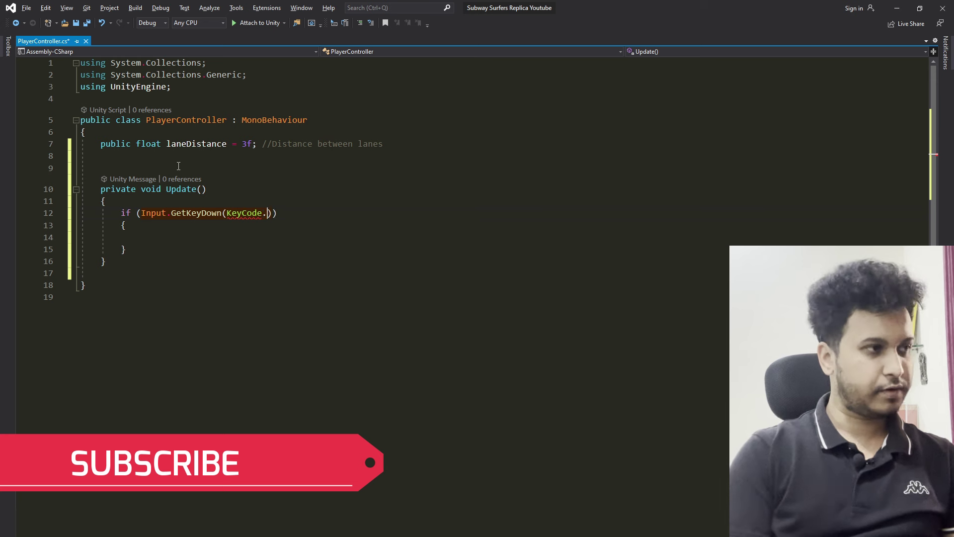
{"action": "type", "text": "Left"}
{"action": "key", "text": "Down"}
{"action": "key", "text": "Down"}
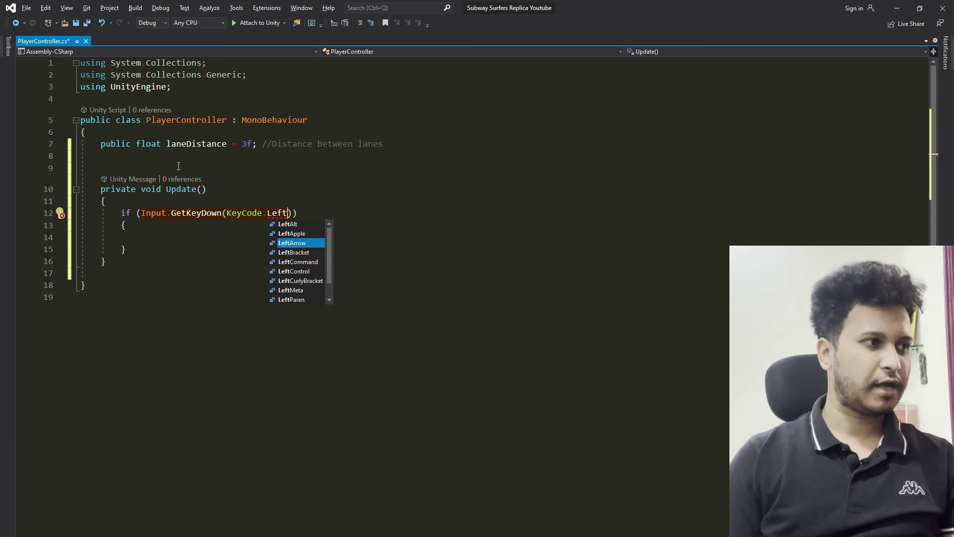
{"action": "type", "text": ")"}
{"action": "key", "text": "Down"}
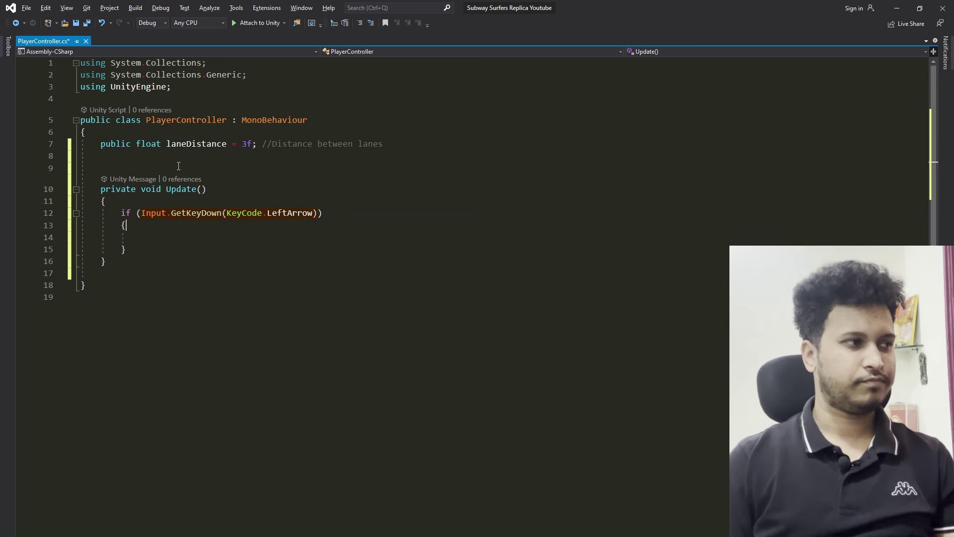
{"action": "key", "text": "Down"}
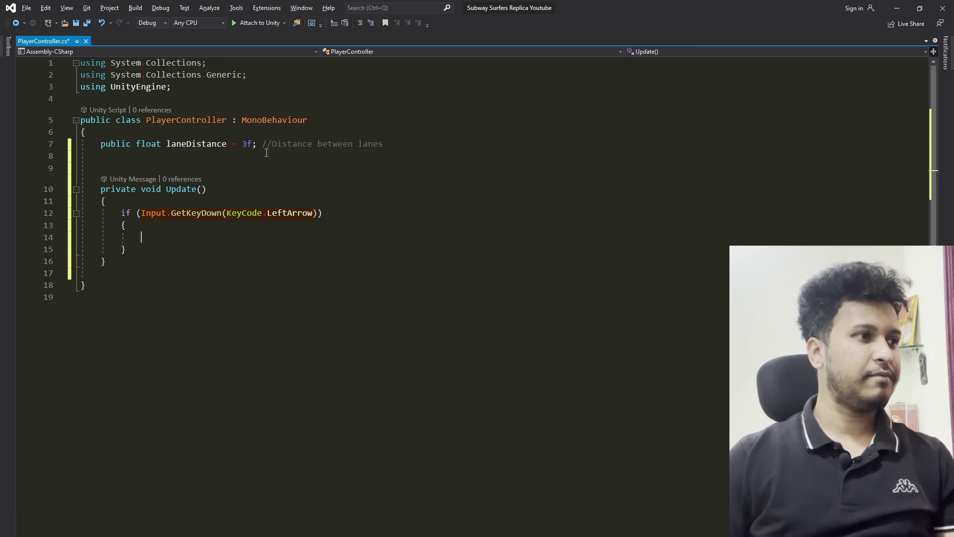
{"action": "left_click", "coordinate": [427, 149]}
Declare public int laneNumber = 1 commented '0 = left 1 = Middle 2 = right', then save
{"action": "key", "text": "Return"}
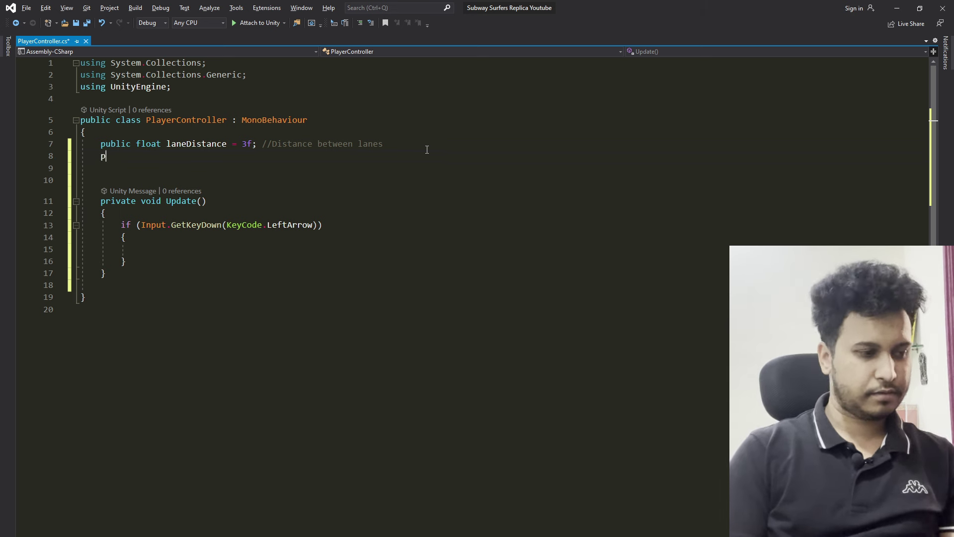
{"action": "type", "text": "ub"}
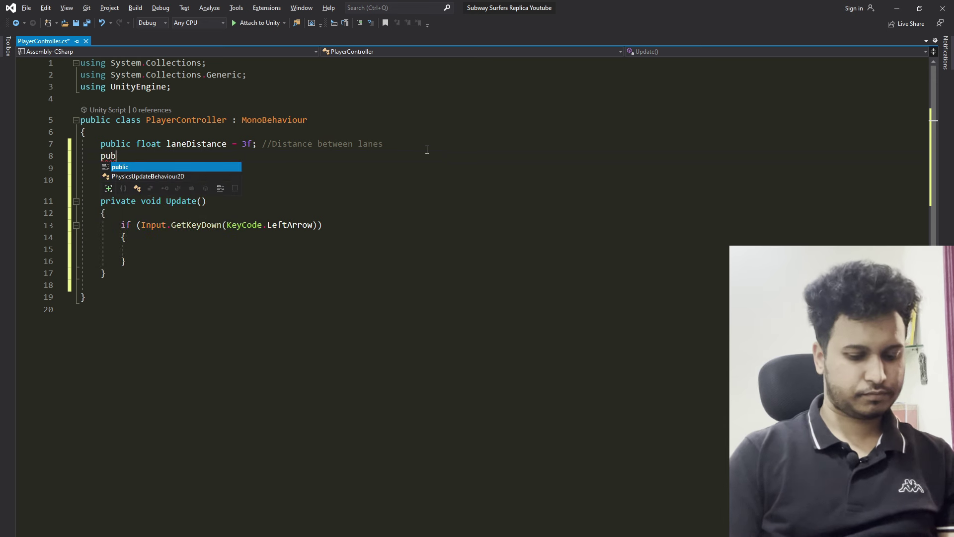
{"action": "type", "text": "li"}
{"action": "key", "text": "space"}
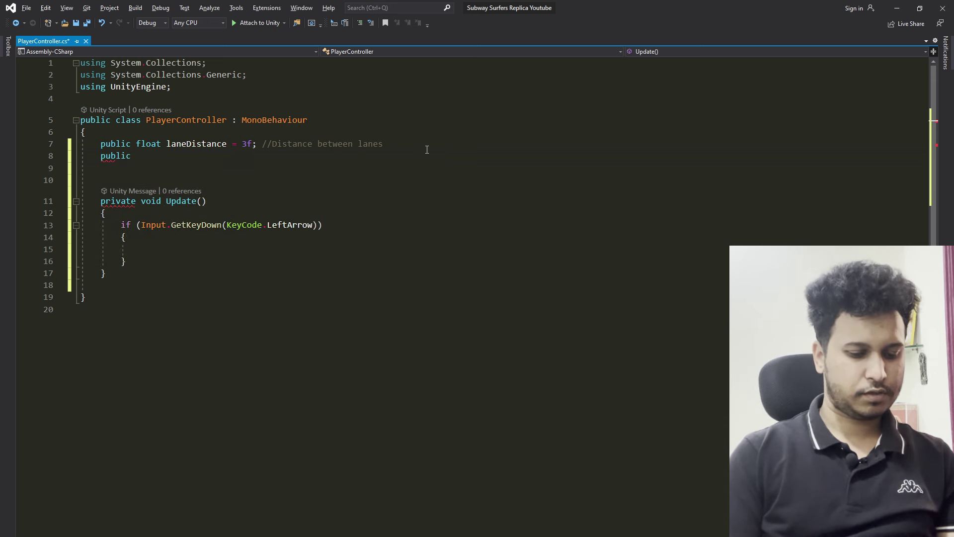
{"action": "type", "text": "nt laneNumber"}
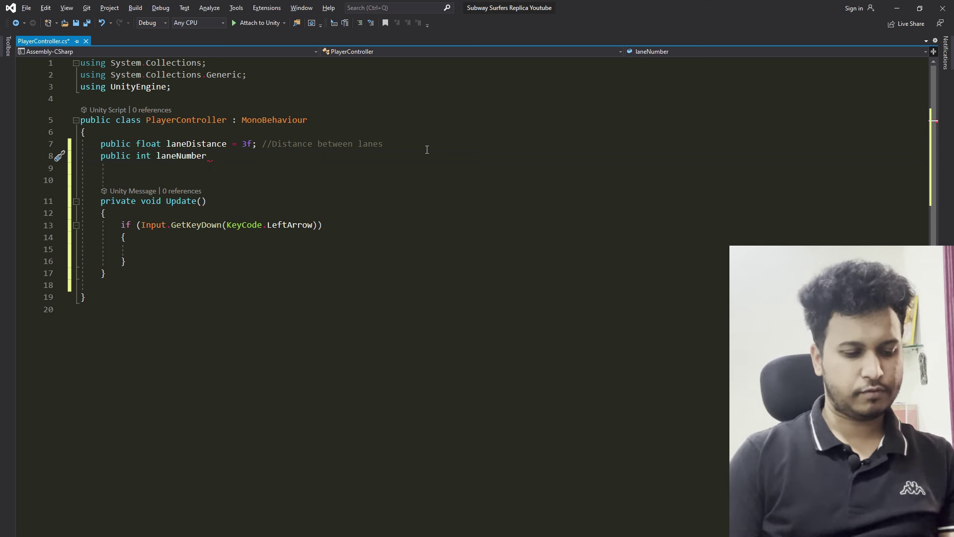
{"action": "type", "text": " = 1"}
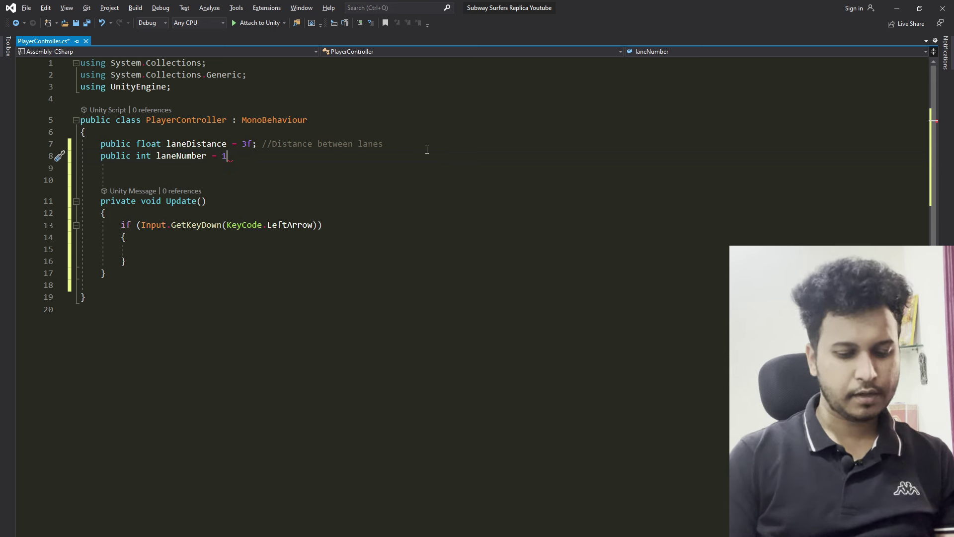
{"action": "type", "text": ";  // 0"}
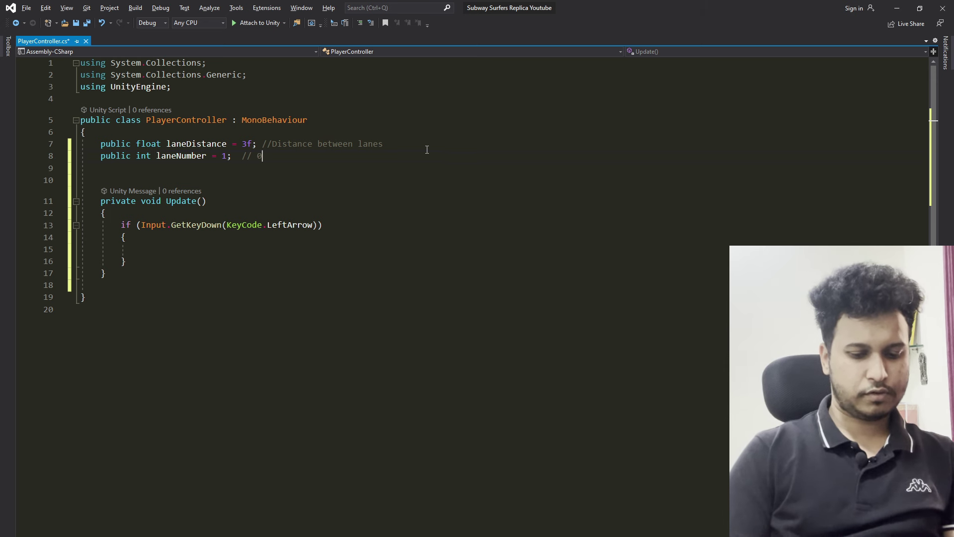
{"action": "type", "text": "ri"}
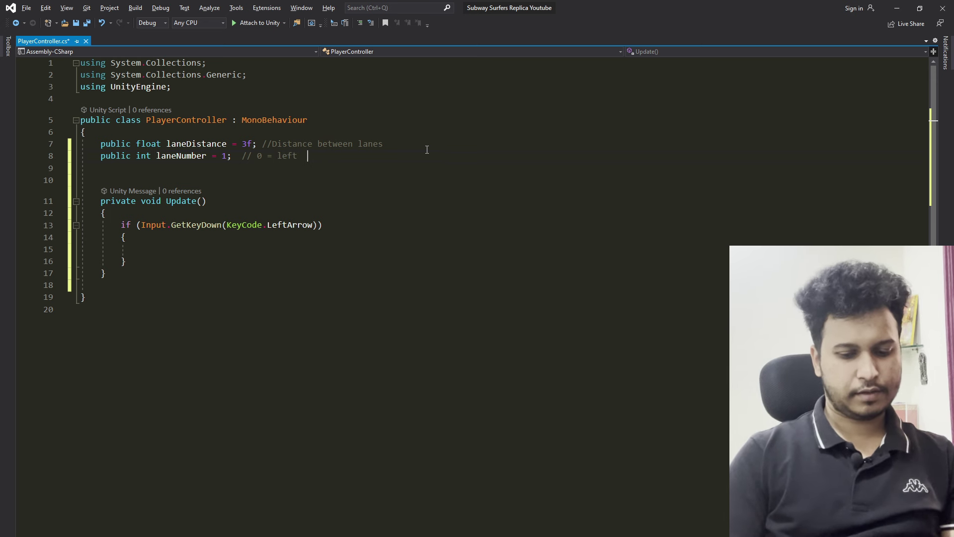
{"action": "type", "text": " 1= right  2"}
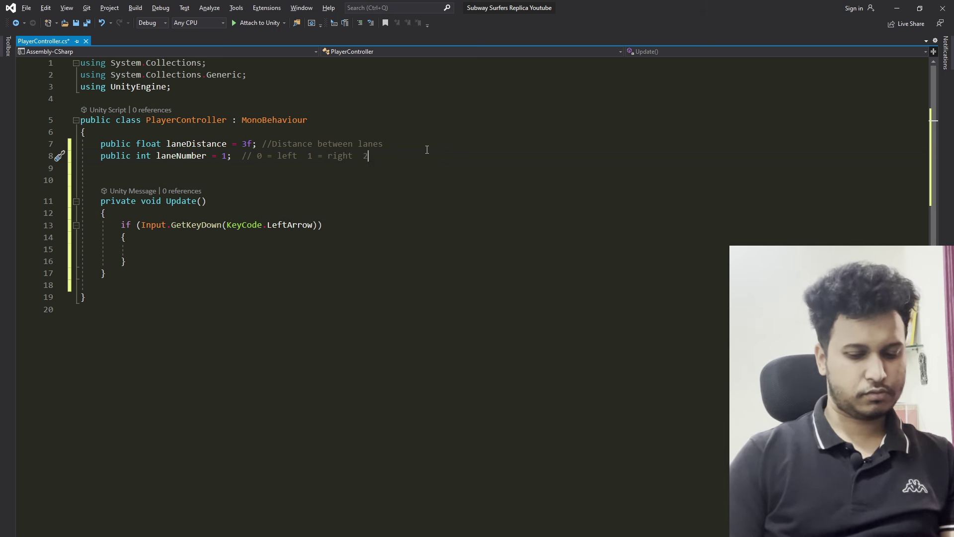
{"action": "type", "text": " = right"}
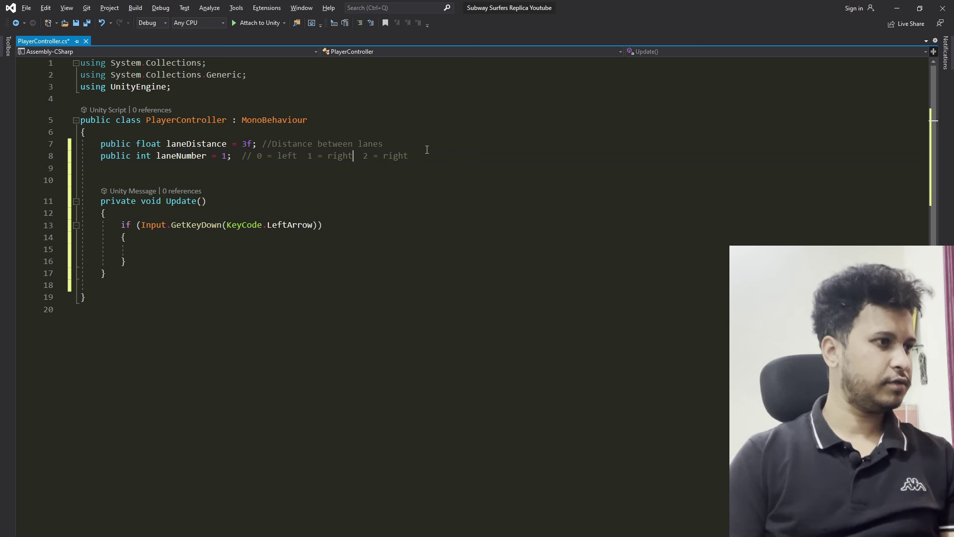
{"action": "key", "text": "BackSpace"}
{"action": "key", "text": "BackSpace"}
{"action": "type", "text": "id"}
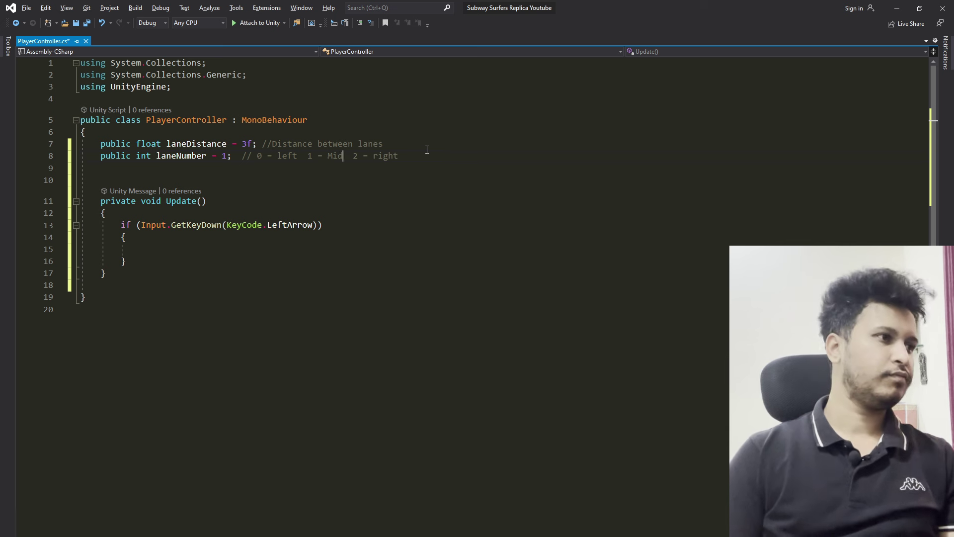
{"action": "type", "text": "dle"}
{"action": "key", "text": "Down"}
{"action": "key", "text": "Down"}
{"action": "key", "text": "Down"}
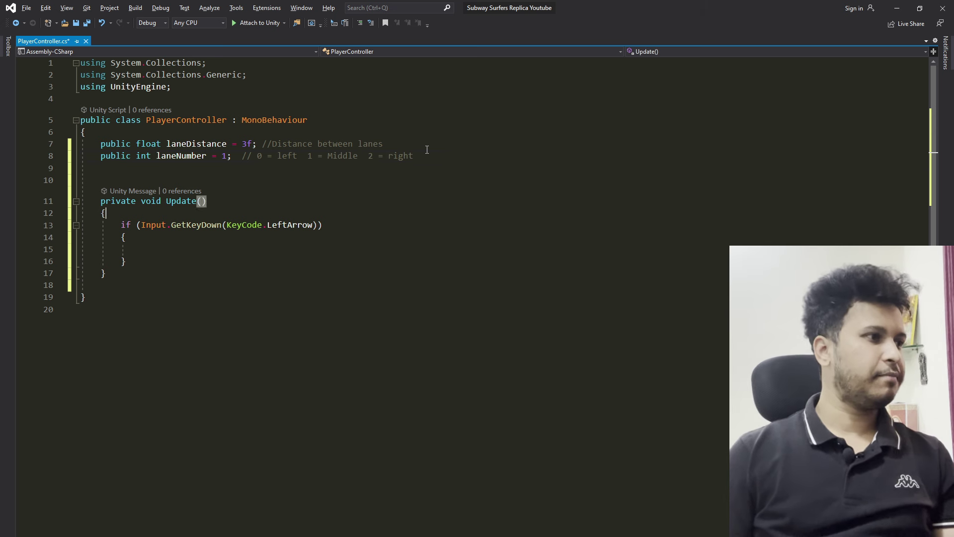
{"action": "key", "text": "Down"}
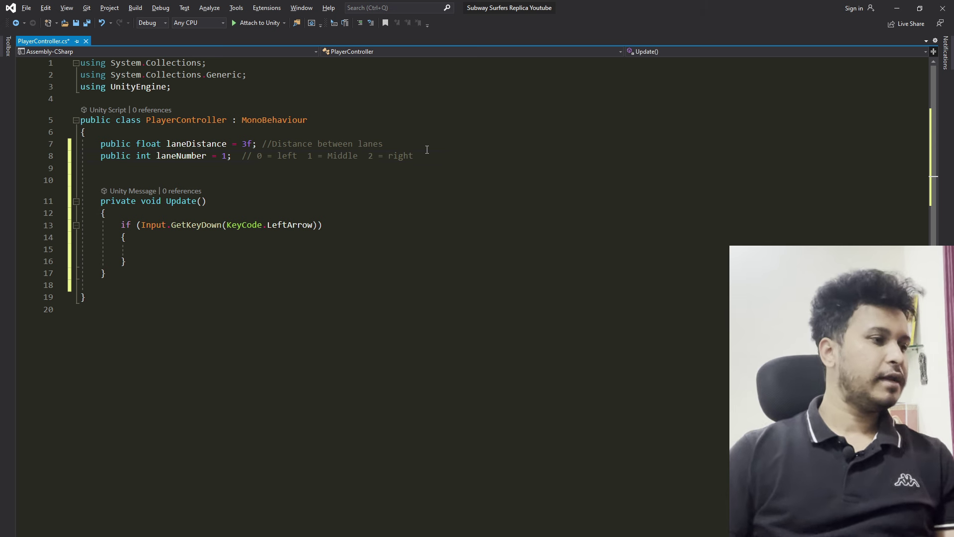
{"action": "key", "text": "ctrl+s"}
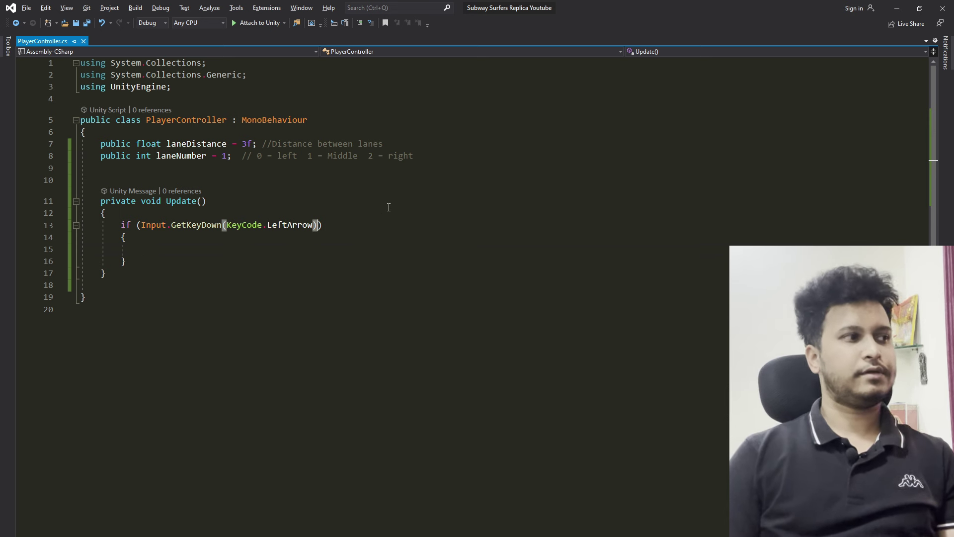
Start a transform.position assignment on line 15, trying then removing a .y = -laneDistance version
{"action": "key", "text": "Down"}
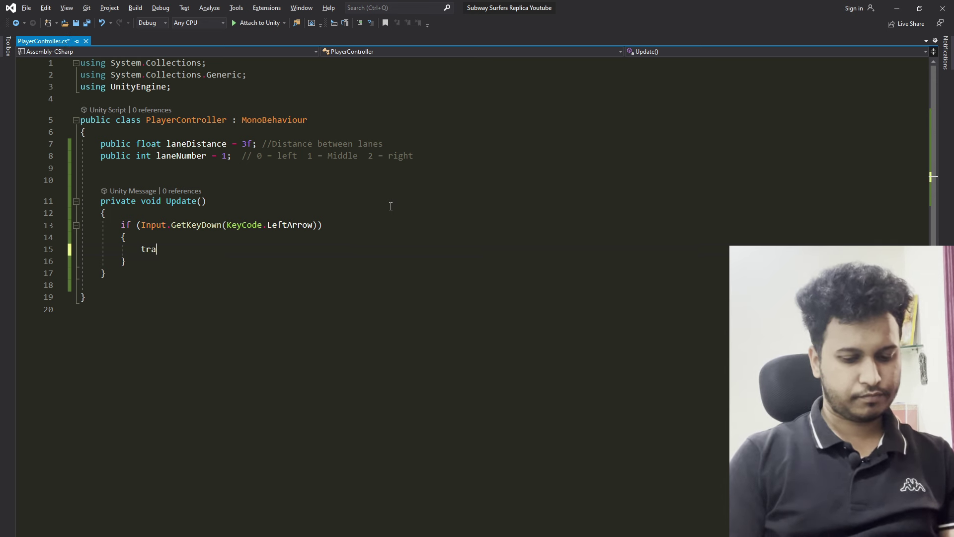
{"action": "type", "text": "nsform.pos"}
{"action": "key", "text": "Tab"}
{"action": "type", "text": "="}
{"action": "key", "text": "BackSpace"}
{"action": "key", "text": "BackSpace"}
{"action": "key", "text": "BackSpace"}
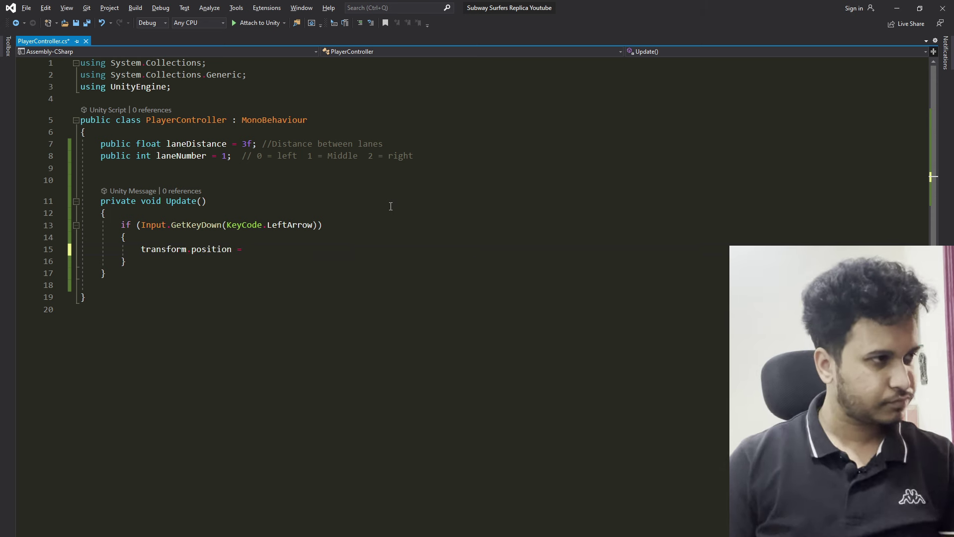
{"action": "type", "text": ".y = "}
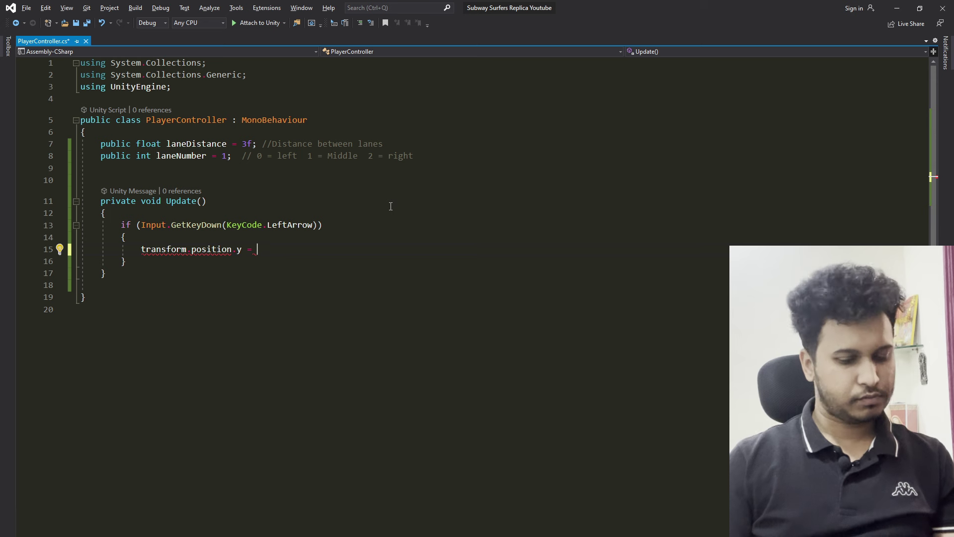
{"action": "type", "text": "-la"}
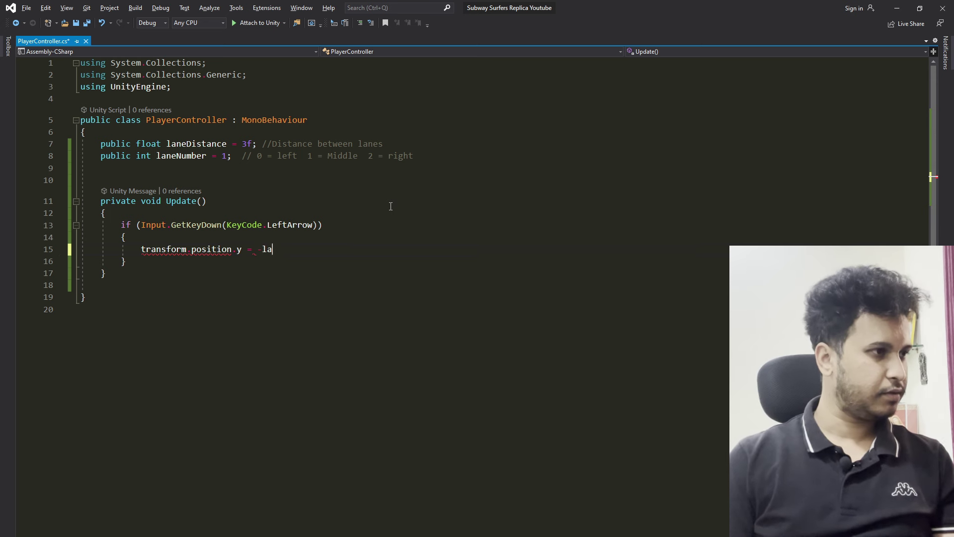
{"action": "type", "text": "neD"}
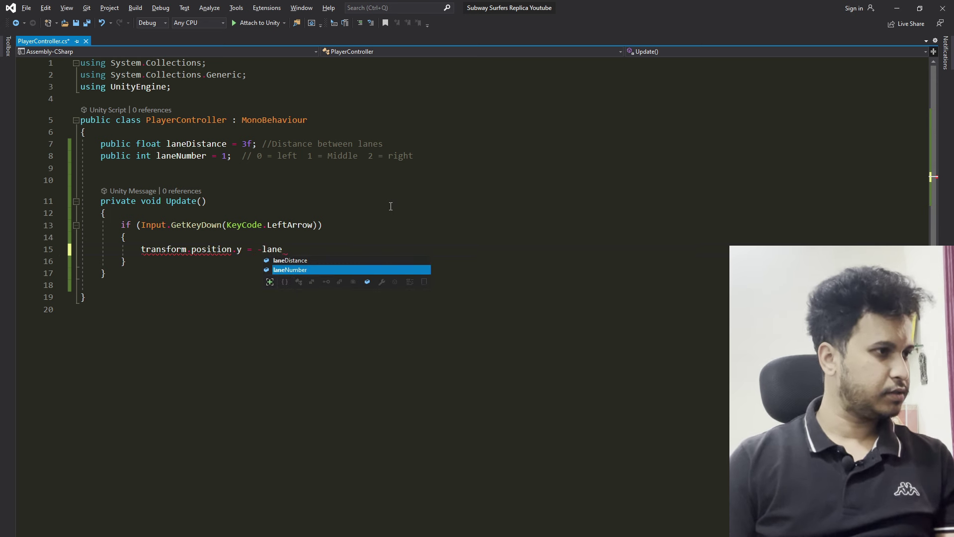
{"action": "key", "text": "Tab"}
{"action": "type", "text": ";"}
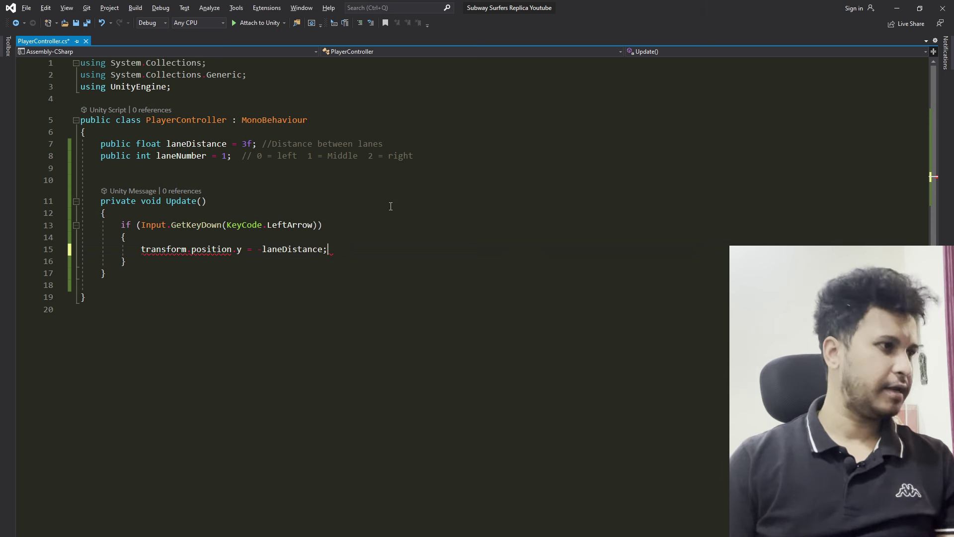
{"action": "key", "text": "ctrl+BackSpace"}
{"action": "key", "text": "ctrl+BackSpace"}
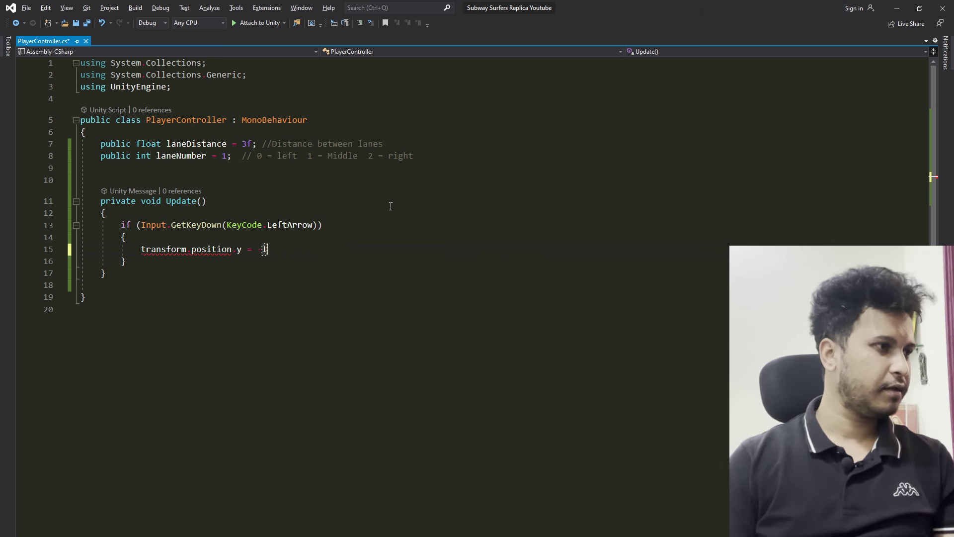
{"action": "key", "text": "Left"}
{"action": "key", "text": "Left"}
{"action": "key", "text": "BackSpace"}
{"action": "key", "text": "BackSpace"}
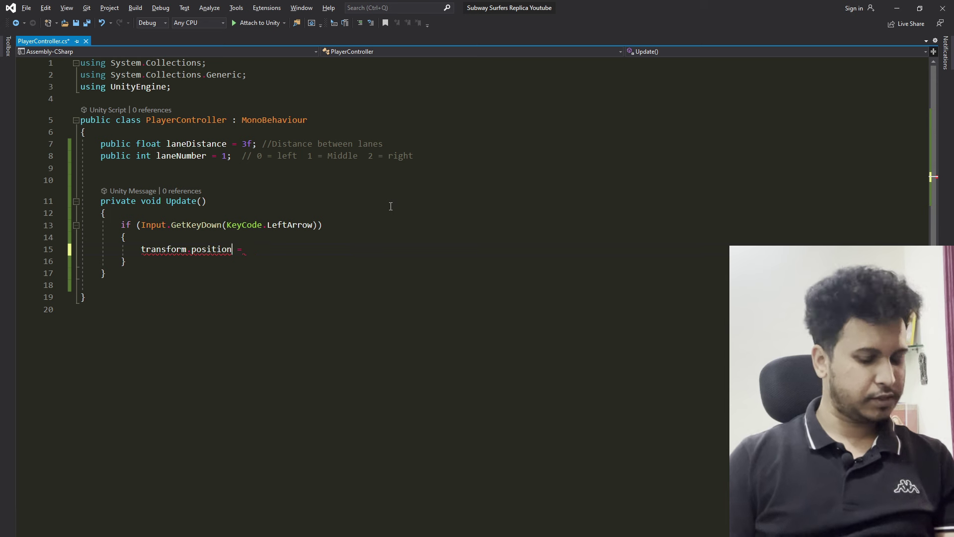
{"action": "key", "text": "End"}
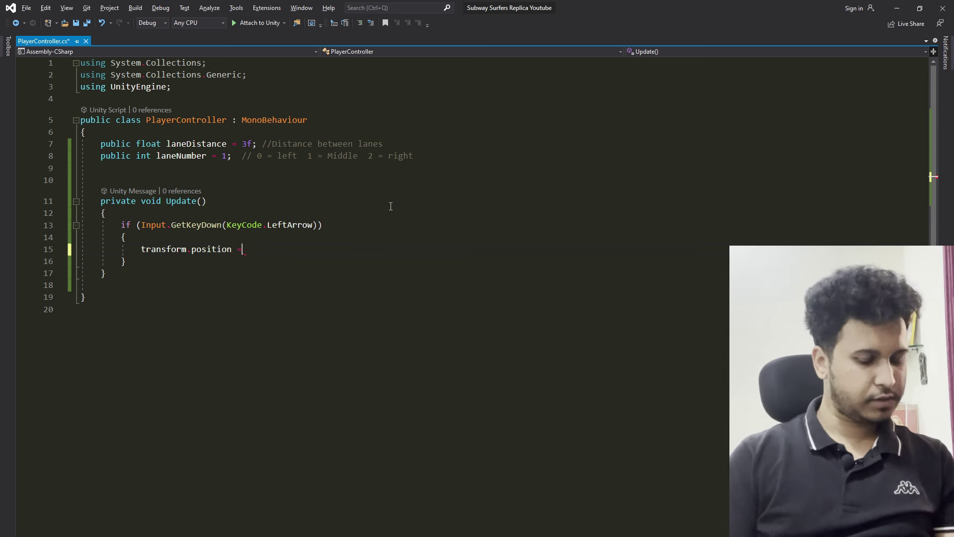
Begin the assignment as new Vector3(transform.position.x, transform ...)
{"action": "type", "text": "w "}
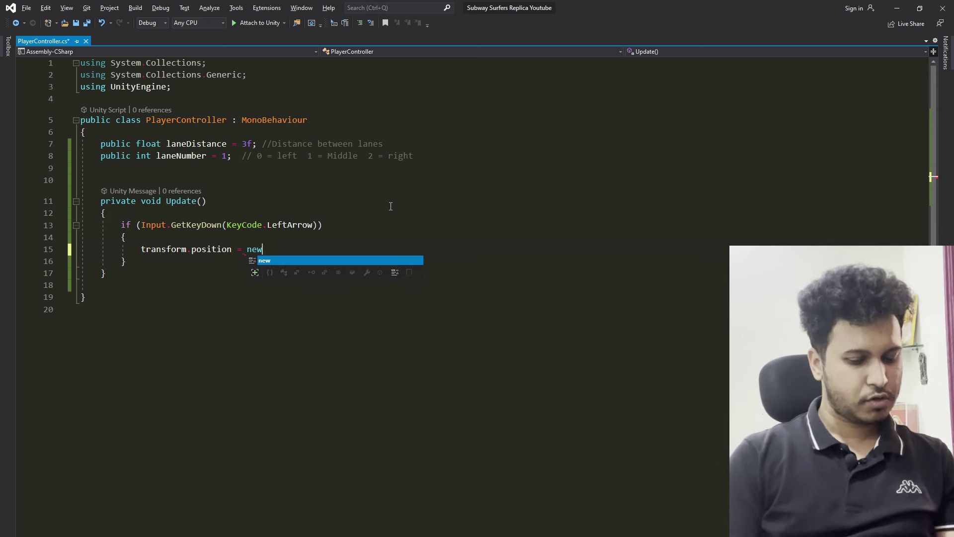
{"action": "type", "text": "Vect"}
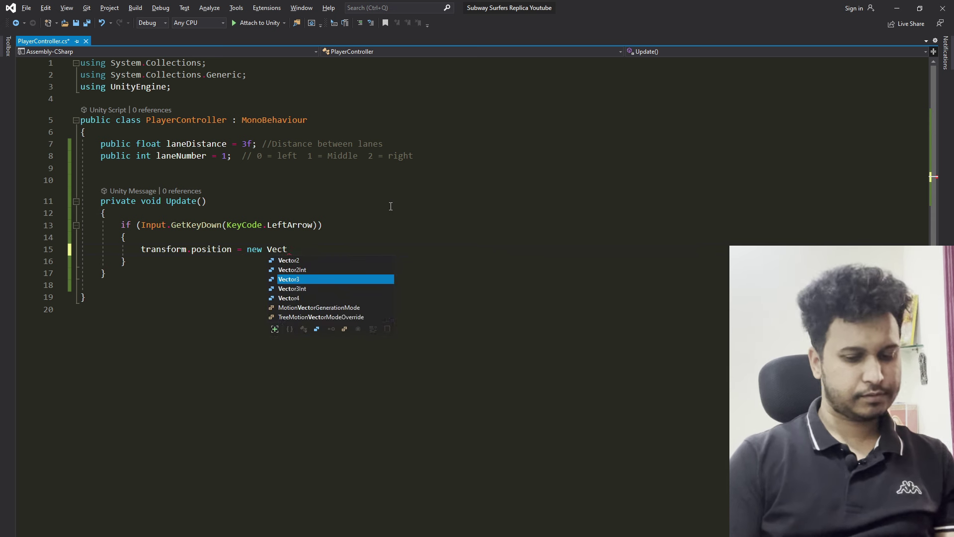
{"action": "type", "text": "or3()"}
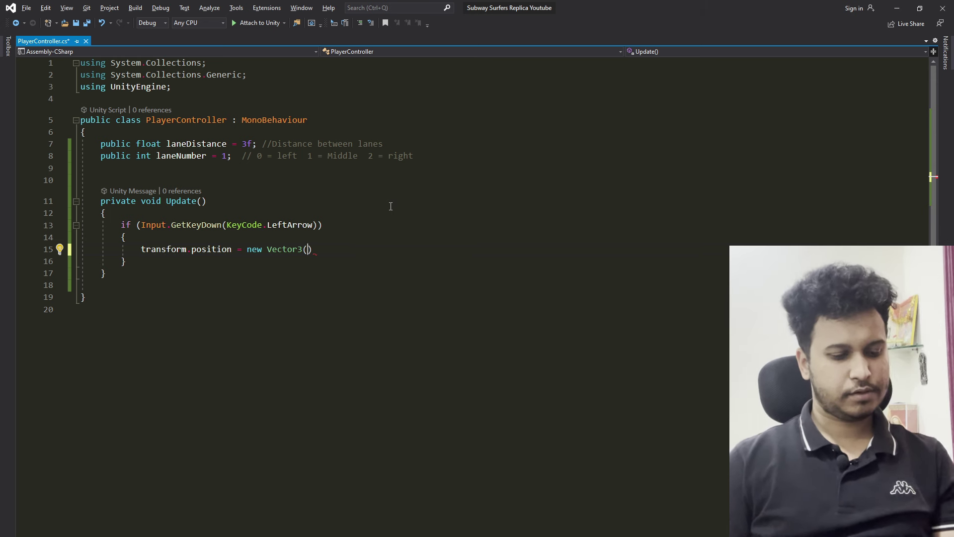
{"action": "type", "text": "tra"}
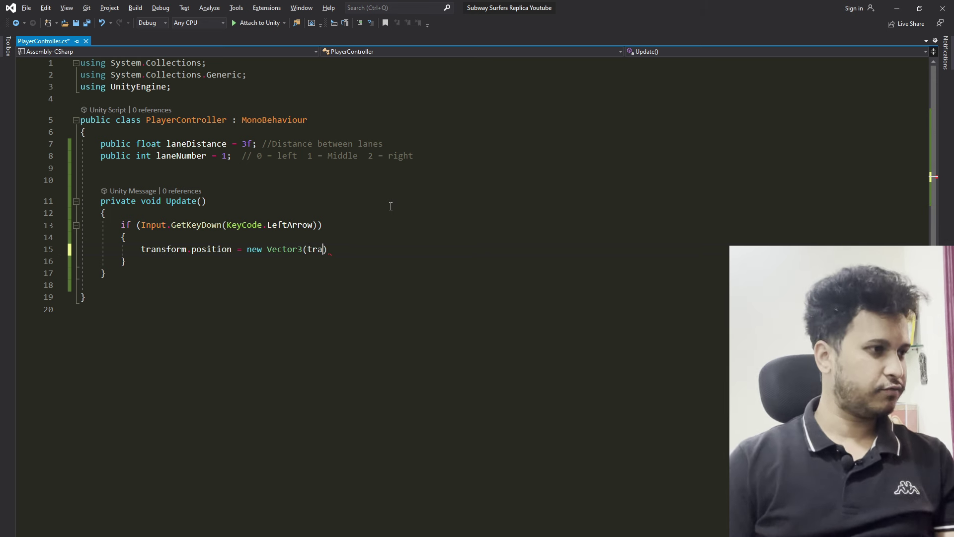
{"action": "type", "text": "nsf"}
{"action": "key", "text": "Tab"}
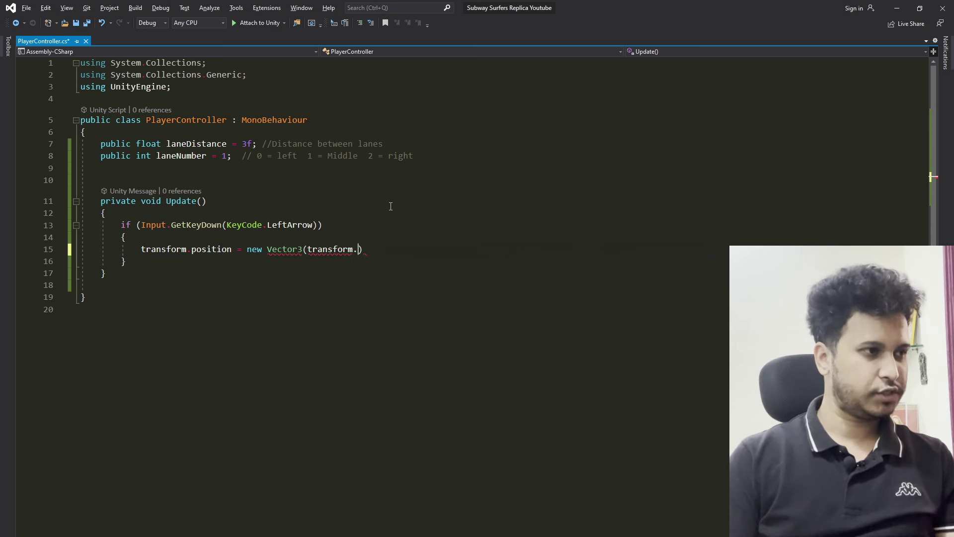
{"action": "type", "text": "pos"}
{"action": "key", "text": "Tab"}
{"action": "type", "text": "."}
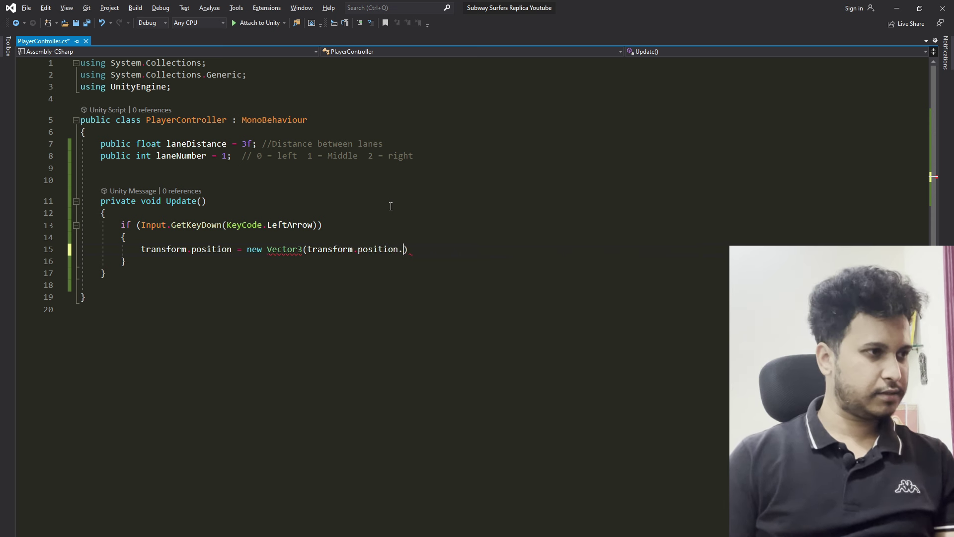
{"action": "type", "text": "x"}
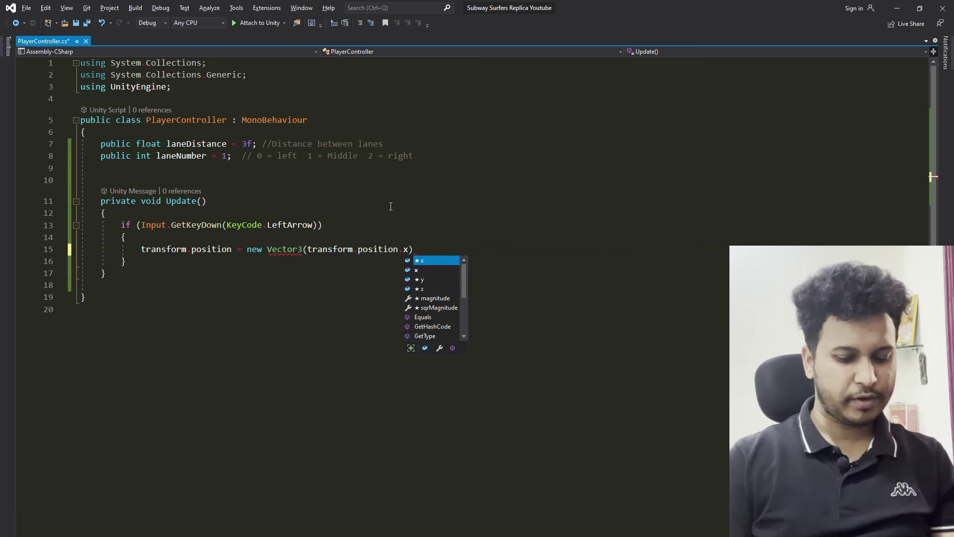
{"action": "type", "text": ","}
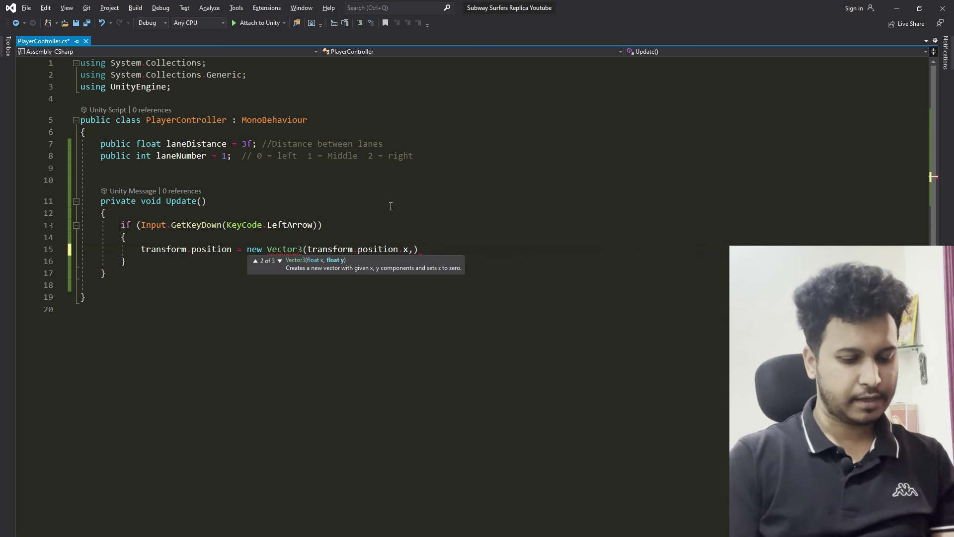
{"action": "type", "text": "transform"}
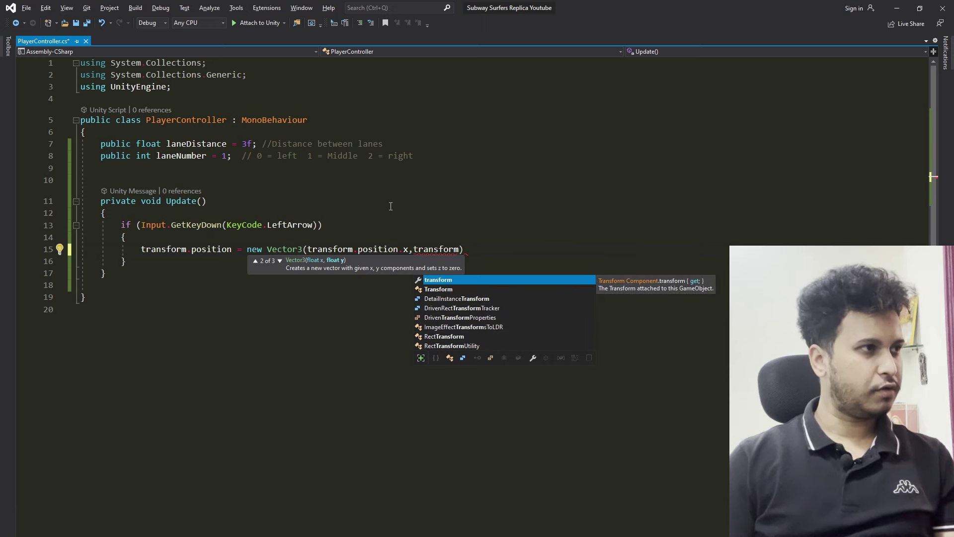
In Unity, nudge the Player capsule along X and undo it back to X 0
{"action": "key", "text": "alt+Tab"}
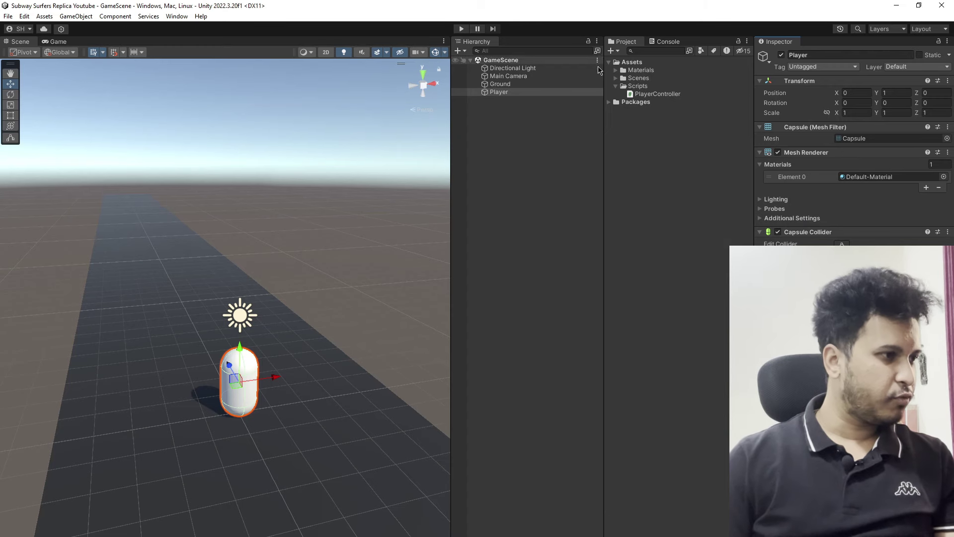
{"action": "mouse_move", "coordinate": [275, 377]}
{"action": "left_mouse_down"}
{"action": "mouse_move", "coordinate": [241, 385]}
{"action": "mouse_move", "coordinate": [314, 376]}
{"action": "left_mouse_up"}
{"action": "key", "text": "ctrl+z"}
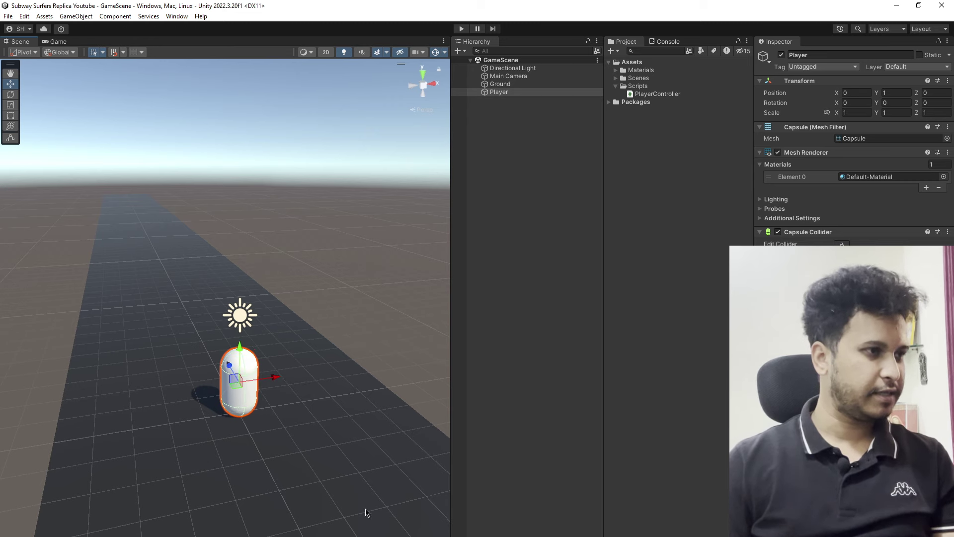
{"action": "key", "text": "alt+Tab"}
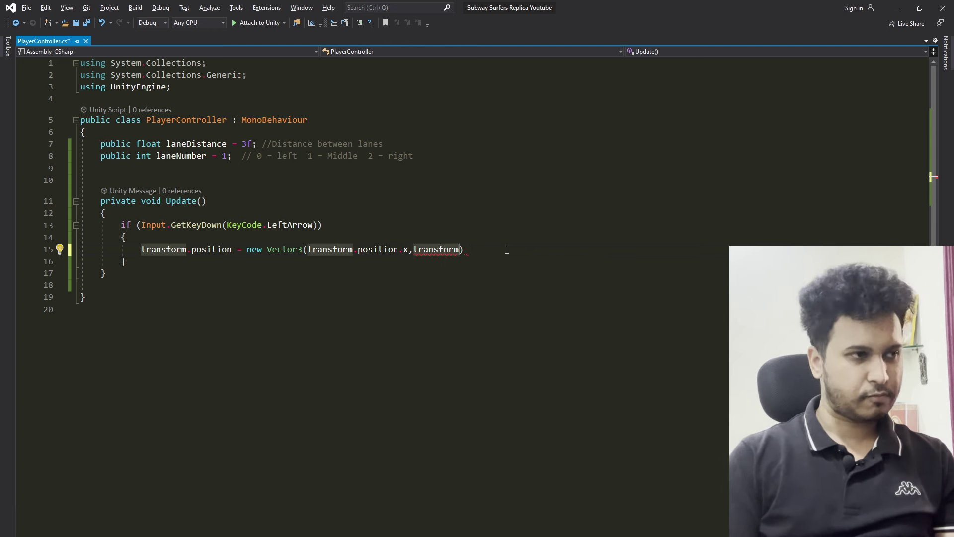
Finish the Vector3 with transform.position.y and transform.position.z and end line 15 with a semicolon
{"action": "type", "text": ".pos"}
{"action": "key", "text": "Tab"}
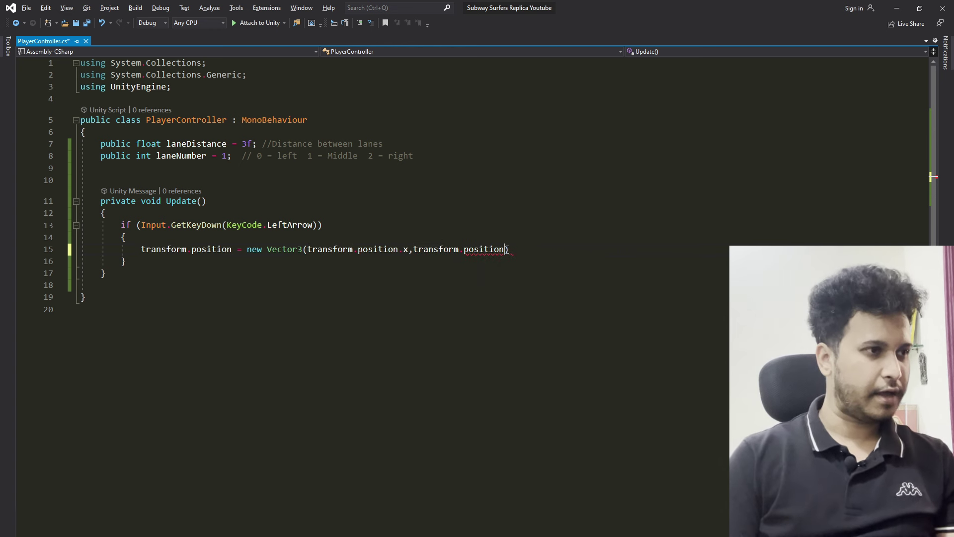
{"action": "type", "text": ".x,"}
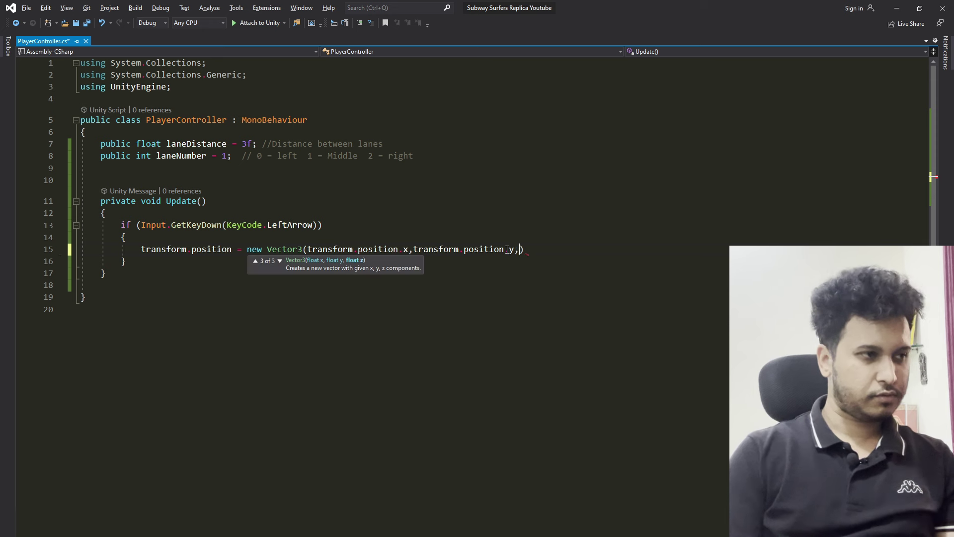
{"action": "type", "text": "trans"}
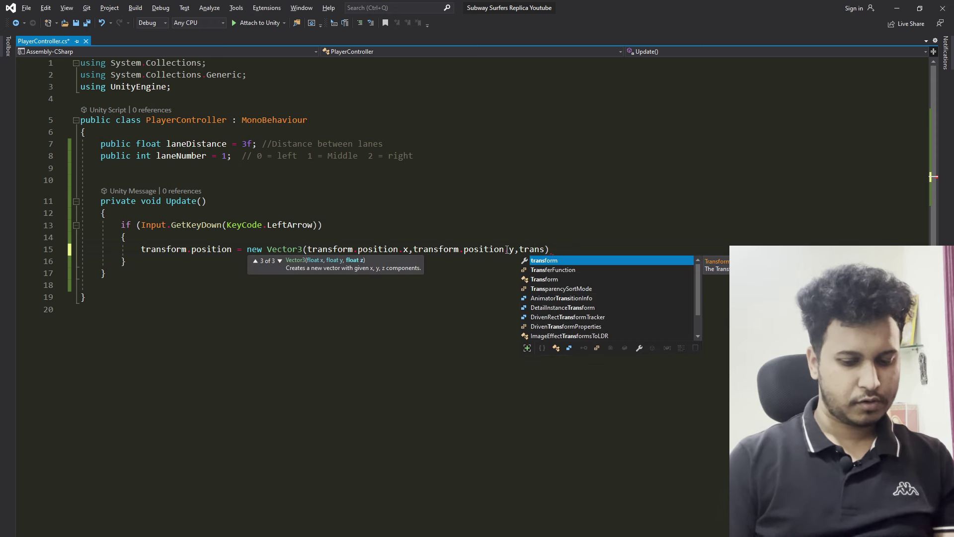
{"action": "key", "text": "Tab"}
{"action": "type", "text": "pos"}
{"action": "key", "text": "Escape"}
{"action": "type", "text": "ition.z"}
{"action": "key", "text": "Left"}
{"action": "key", "text": "Left"}
{"action": "key", "text": "Left"}
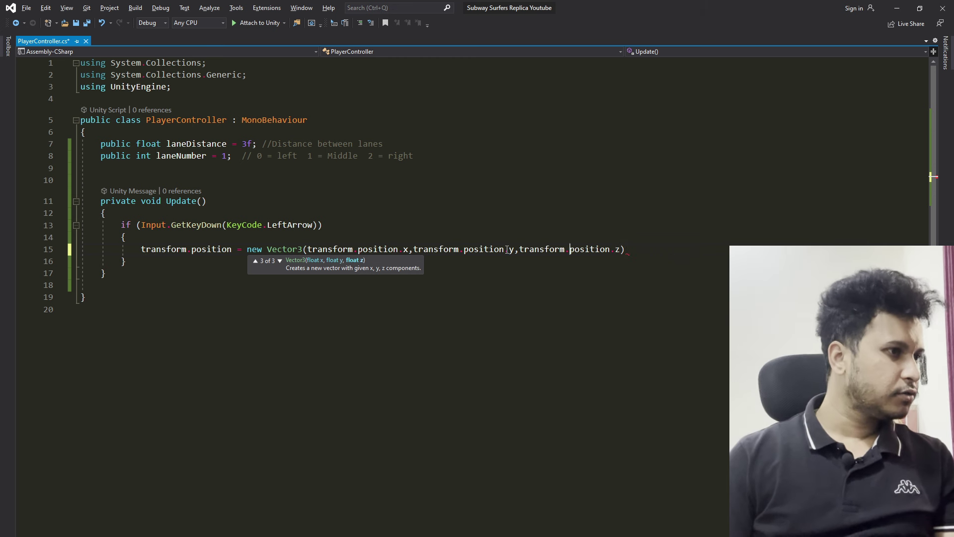
{"action": "key", "text": "Left"}
{"action": "key", "text": "Left"}
{"action": "key", "text": "Left"}
{"action": "key", "text": "Left"}
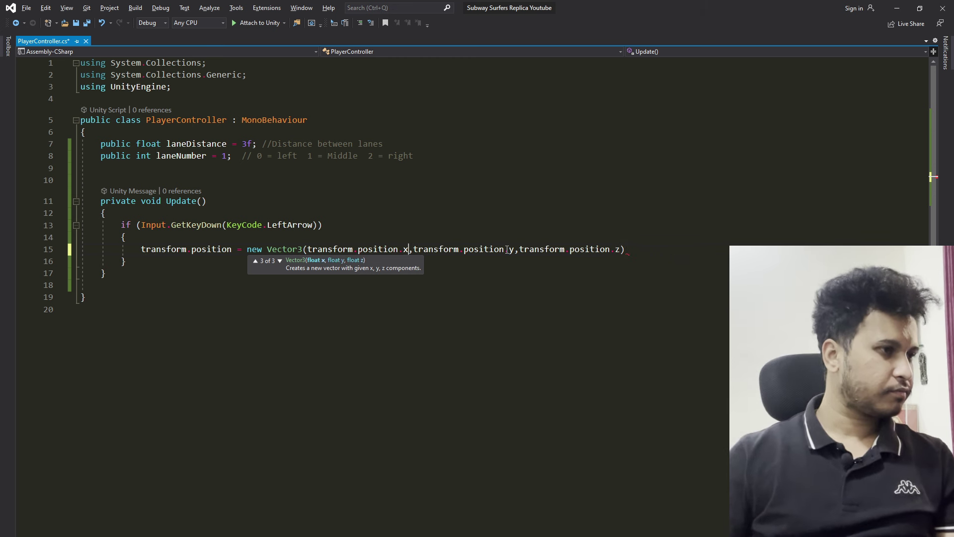
{"action": "left_click", "coordinate": [639, 250]}
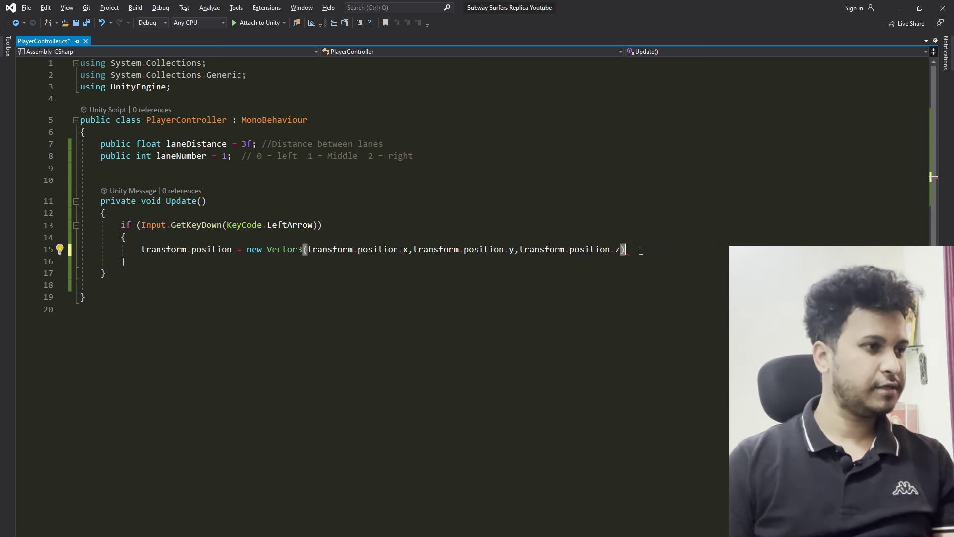
{"action": "type", "text": ";"}
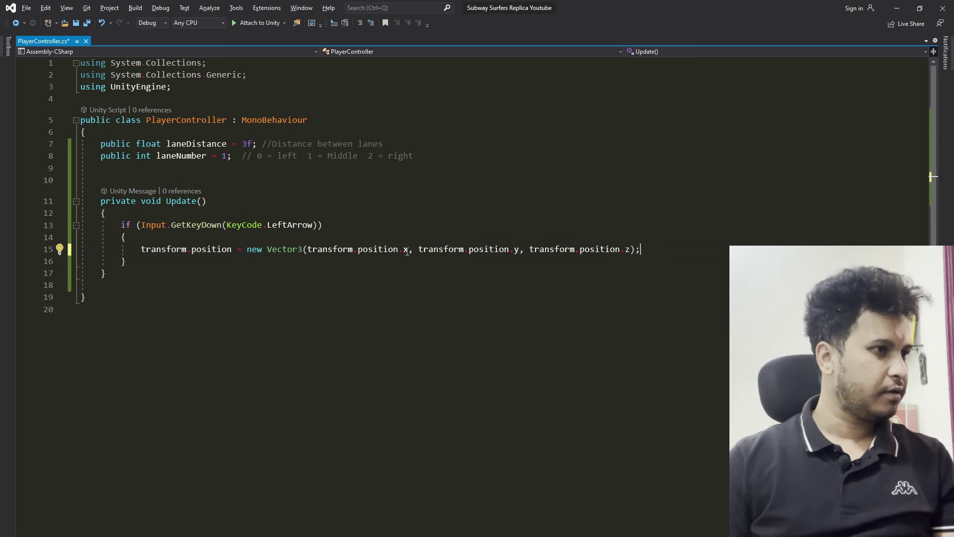
Subtract laneDistance from transform.position.x in the left-arrow move
{"action": "left_click", "coordinate": [407, 250]}
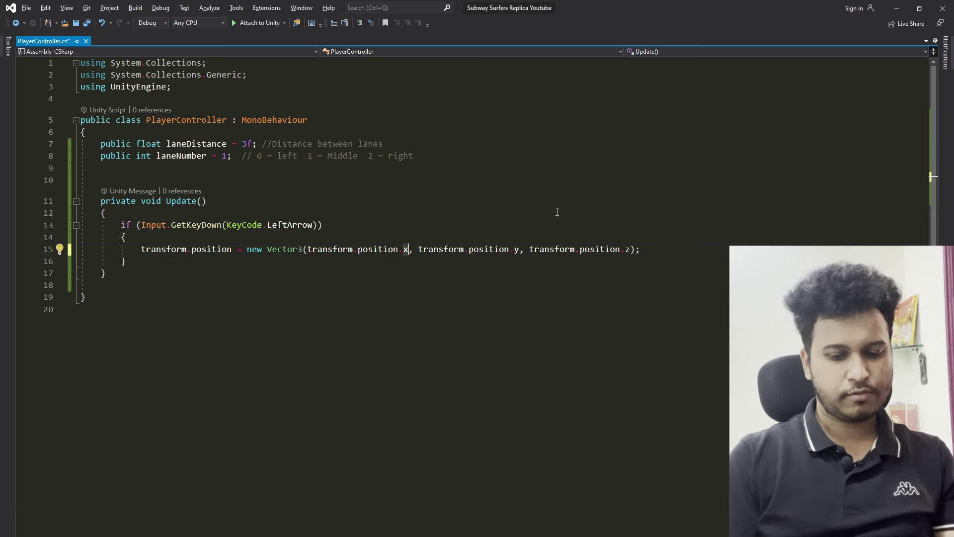
{"action": "type", "text": "-3"}
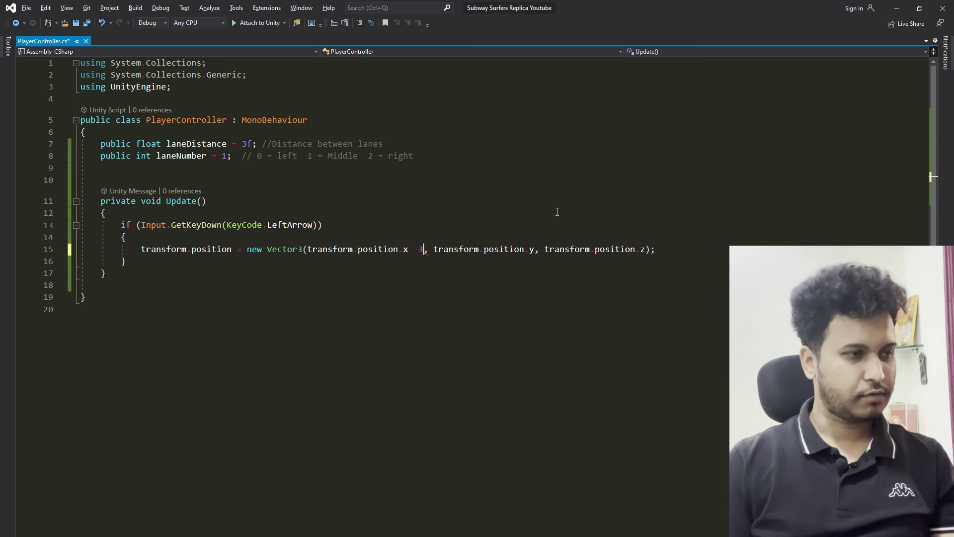
{"action": "type", "text": "f"}
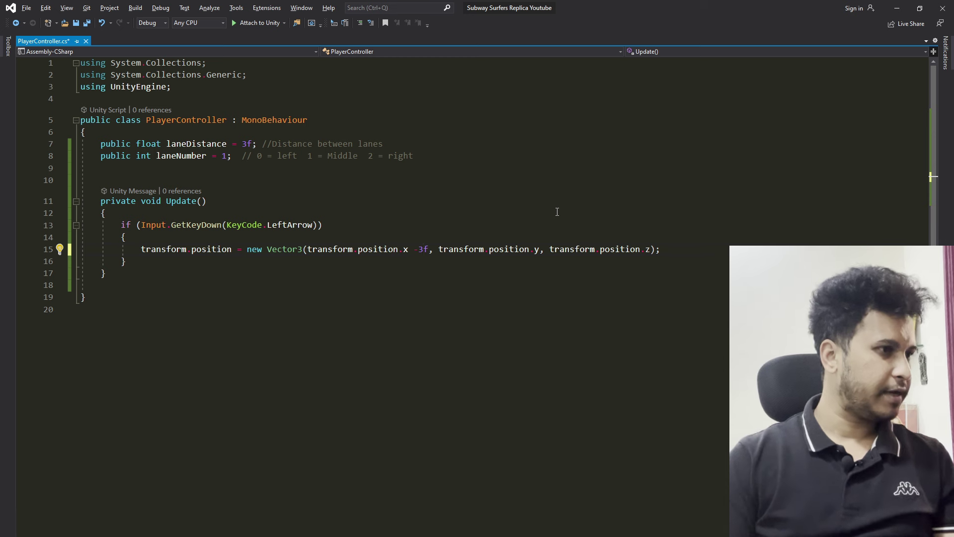
{"action": "key", "text": "BackSpace"}
{"action": "key", "text": "BackSpace"}
{"action": "type", "text": "la"}
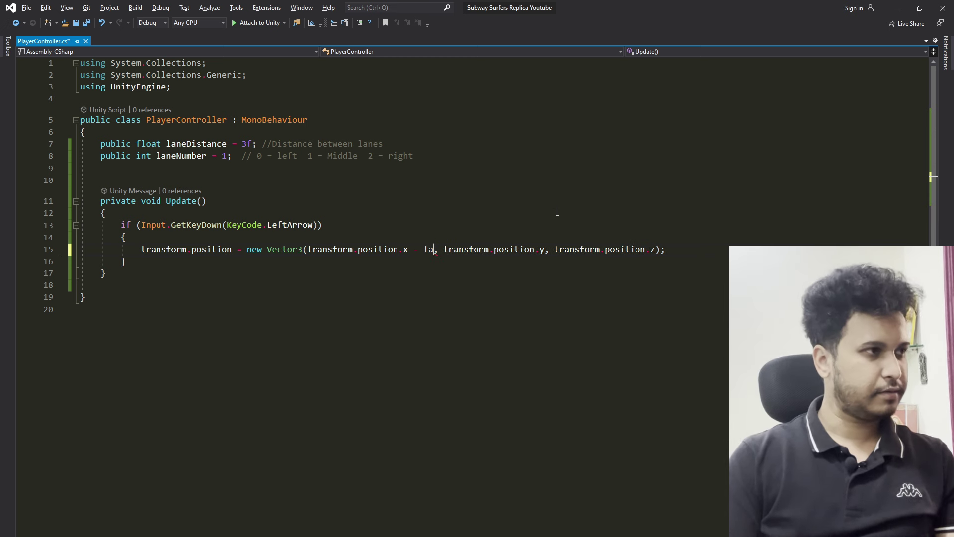
{"action": "type", "text": "nedistan"}
{"action": "key", "text": "Tab"}
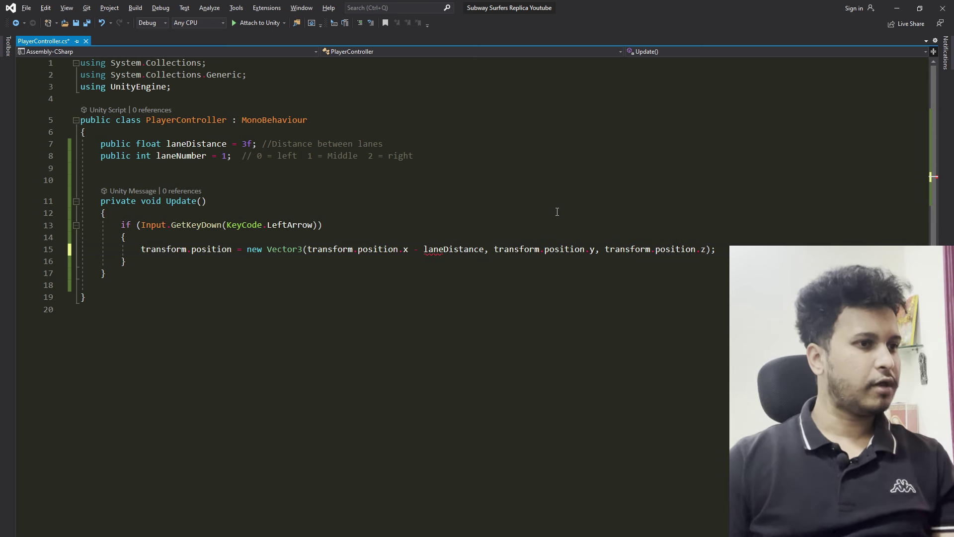
Start an else if block below the left-arrow branch
{"action": "left_click", "coordinate": [141, 262]}
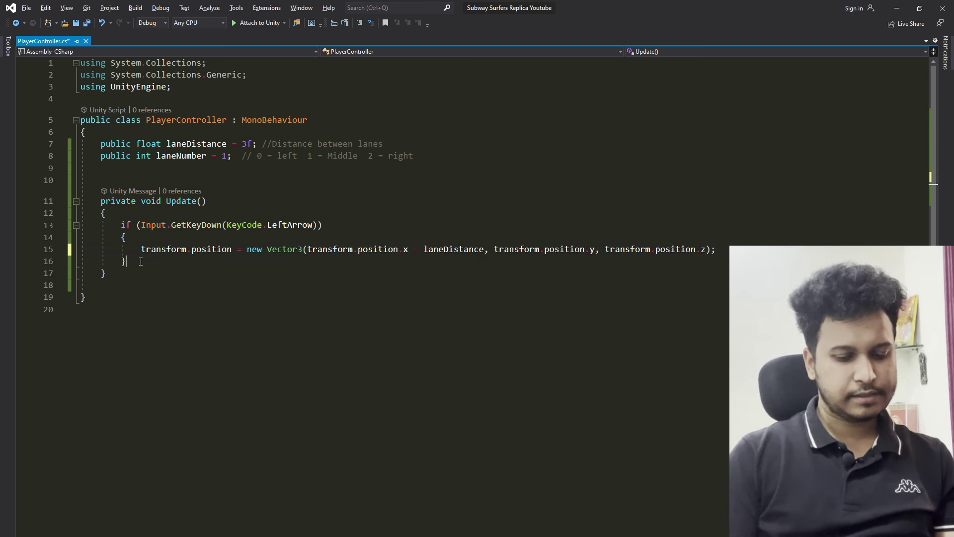
{"action": "type", "text": "else if"}
{"action": "key", "text": "Tab"}
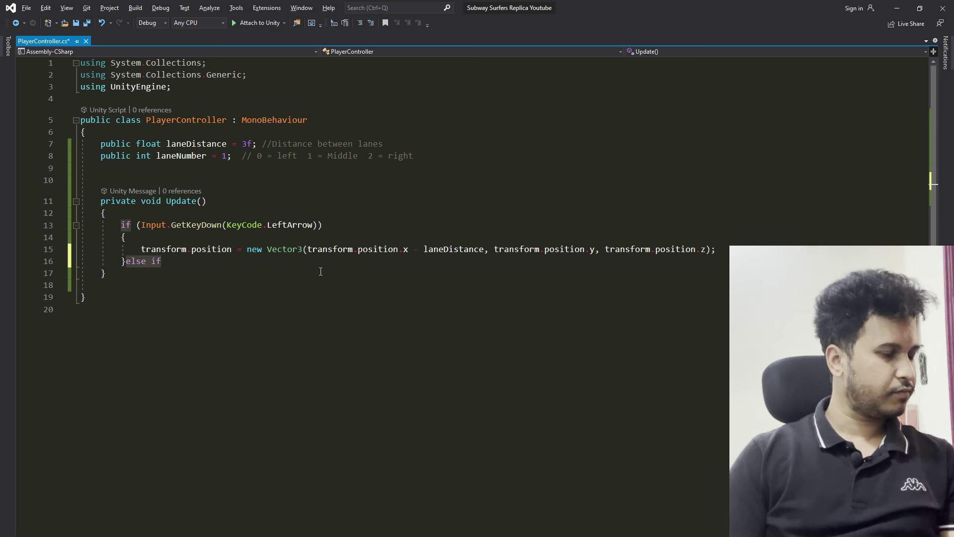
Make the else if condition Input.GetKeyDown(KeyCode.RightArrow) and save
{"action": "key", "text": "Tab"}
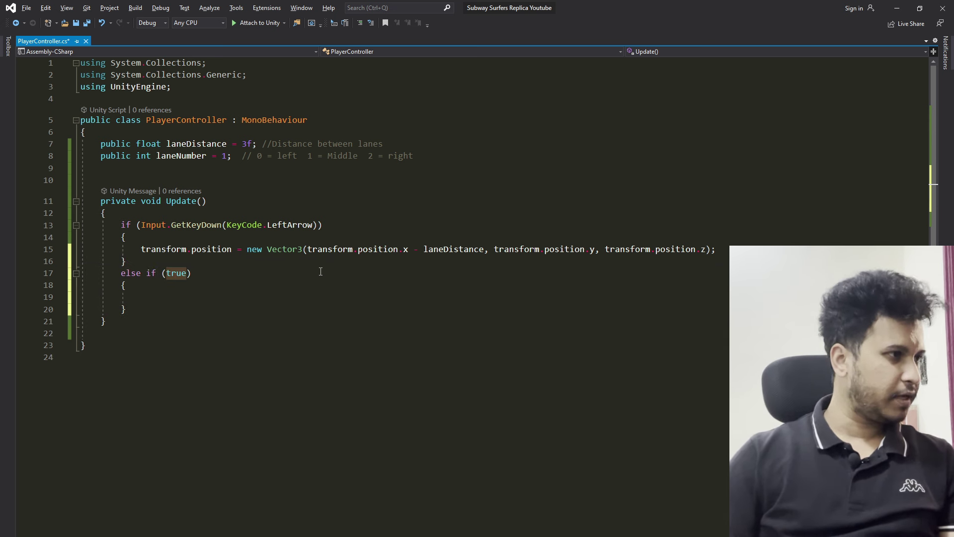
{"action": "left_click_drag", "start_coordinate": [142, 225], "coordinate": [318, 228]}
{"action": "key", "text": "ctrl+c"}
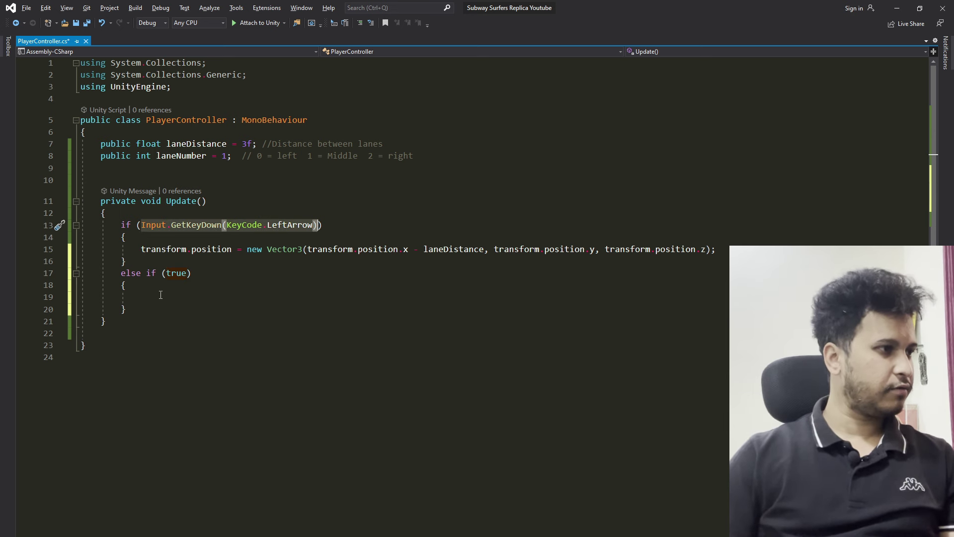
{"action": "double_click", "coordinate": [176, 273]}
{"action": "key", "text": "ctrl+v"}
{"action": "key", "text": "Left"}
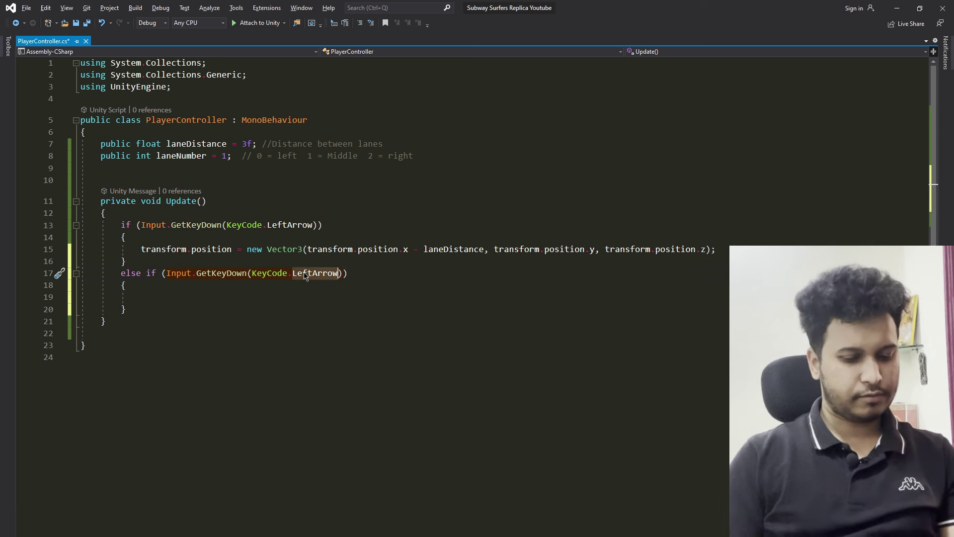
{"action": "key", "text": "ctrl+BackSpace"}
{"action": "type", "text": "Right"}
{"action": "key", "text": "Down"}
{"action": "key", "text": "Down"}
{"action": "key", "text": "Tab"}
{"action": "key", "text": "ctrl+s"}
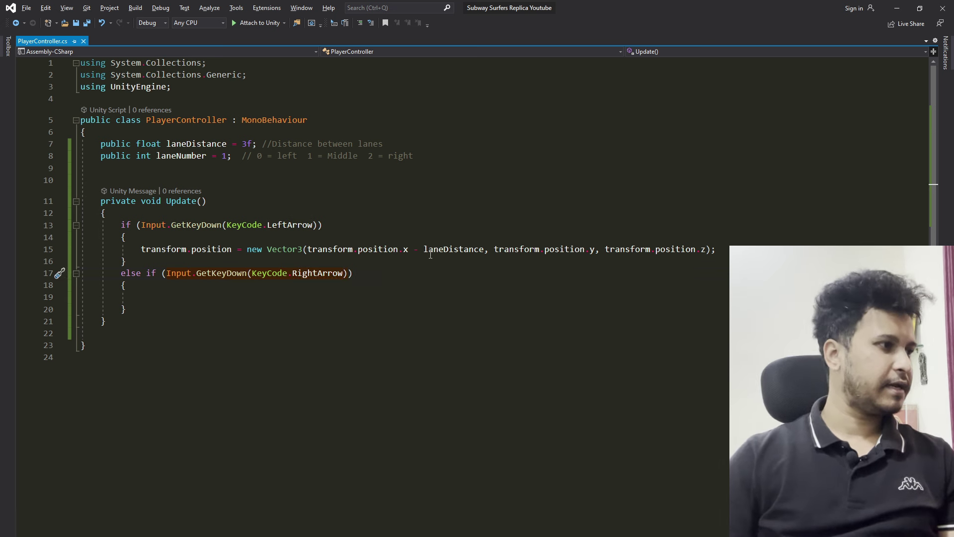
Copy the move statement into the right-arrow branch, change - laneDistance to + laneDistance, and save
{"action": "left_click_drag", "start_coordinate": [141, 250], "coordinate": [727, 250]}
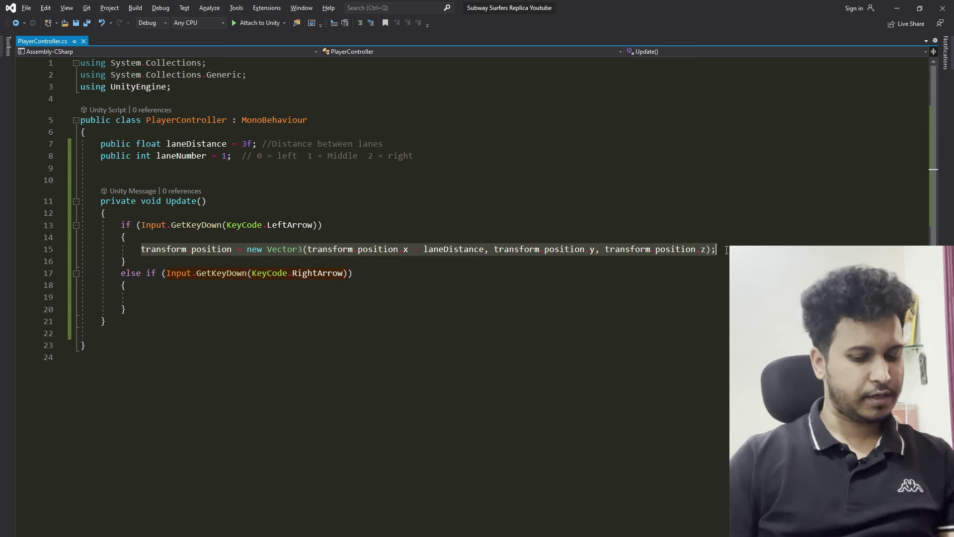
{"action": "key", "text": "ctrl+c"}
{"action": "left_click", "coordinate": [195, 301]}
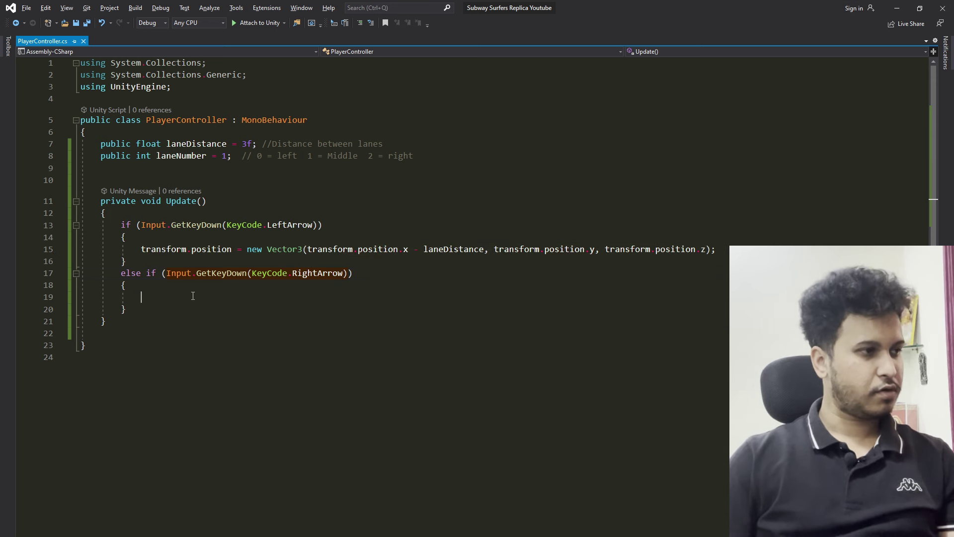
{"action": "key", "text": "ctrl+v"}
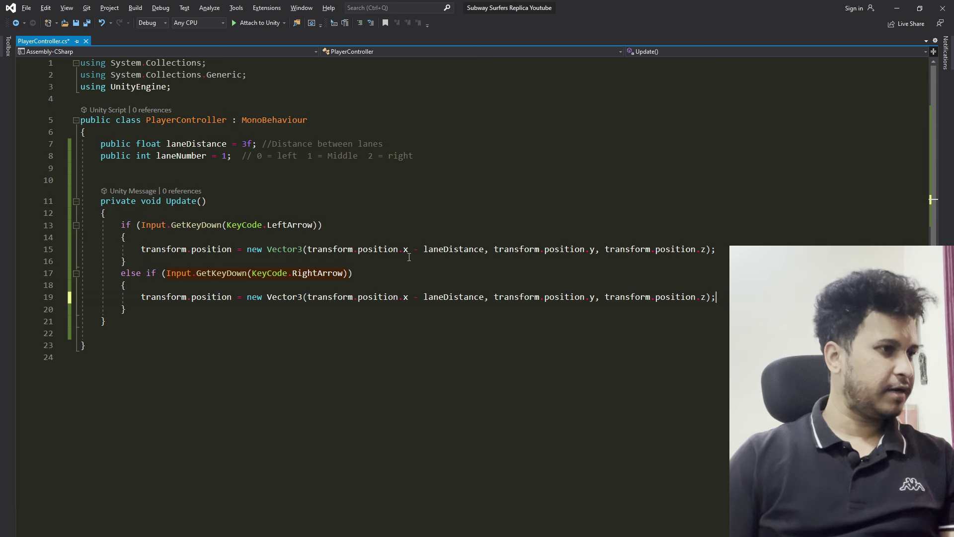
{"action": "left_click", "coordinate": [419, 298]}
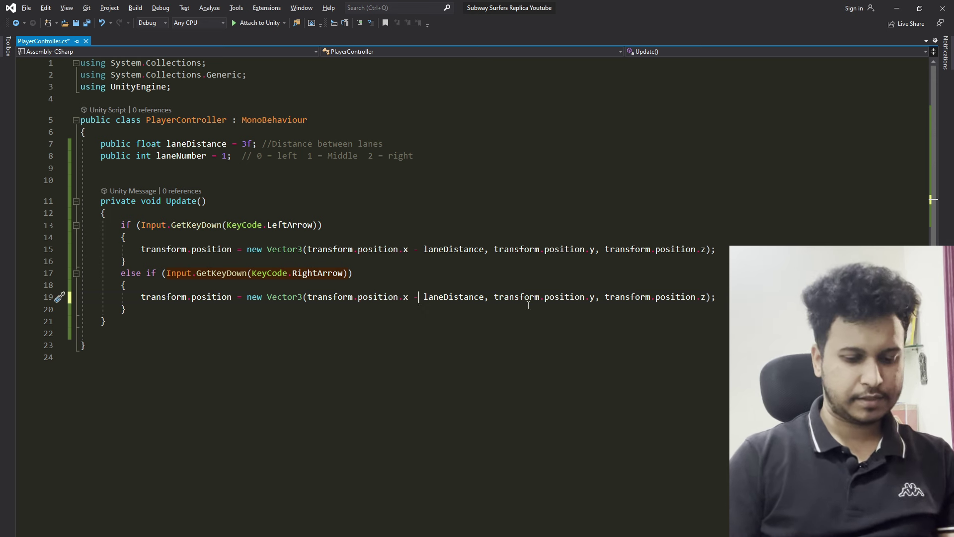
{"action": "key", "text": "BackSpace"}
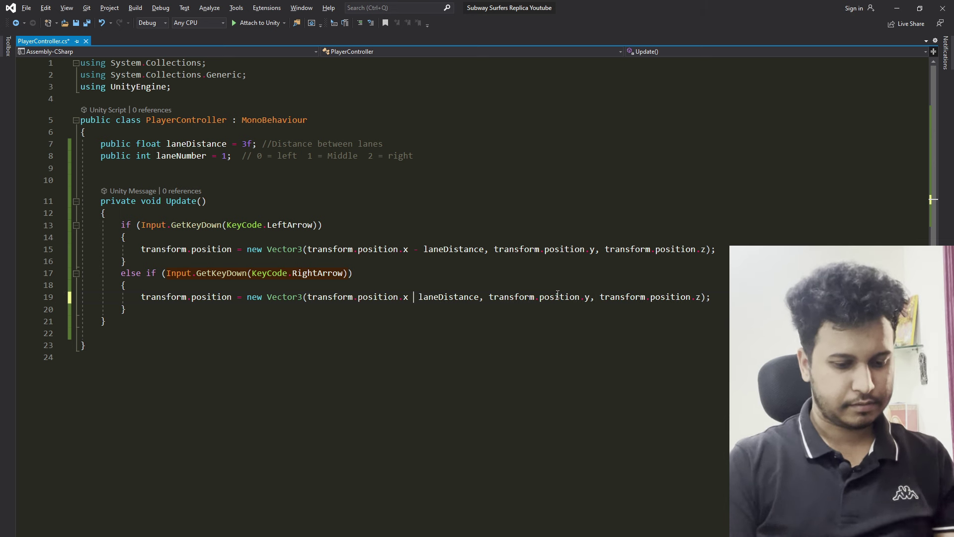
{"action": "type", "text": "+"}
{"action": "key", "text": "ctrl+s"}
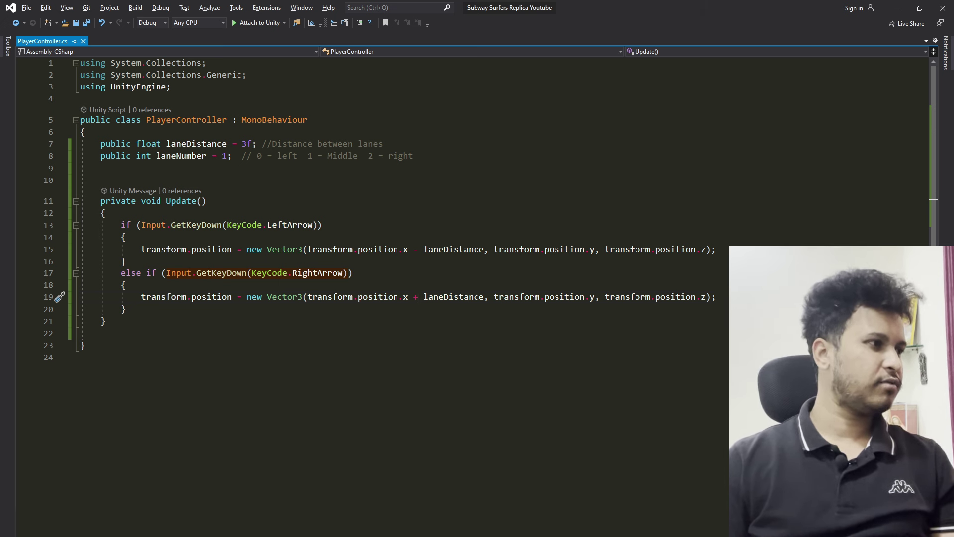
{"action": "mouse_move", "coordinate": [353, 536]}
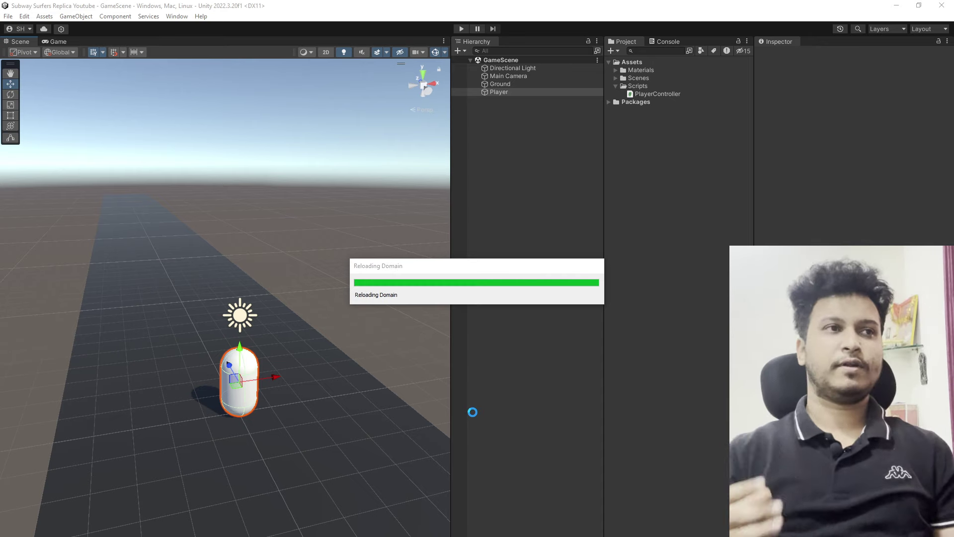
Enter Play mode and switch the capsule between left, centre and right lanes with the arrow keys
{"action": "left_click", "coordinate": [462, 29]}
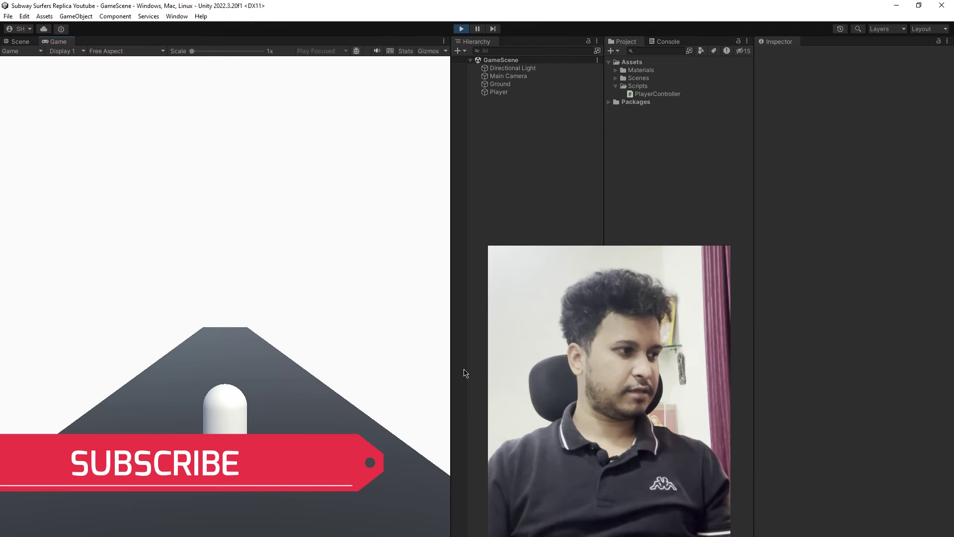
{"action": "key", "text": "Left"}
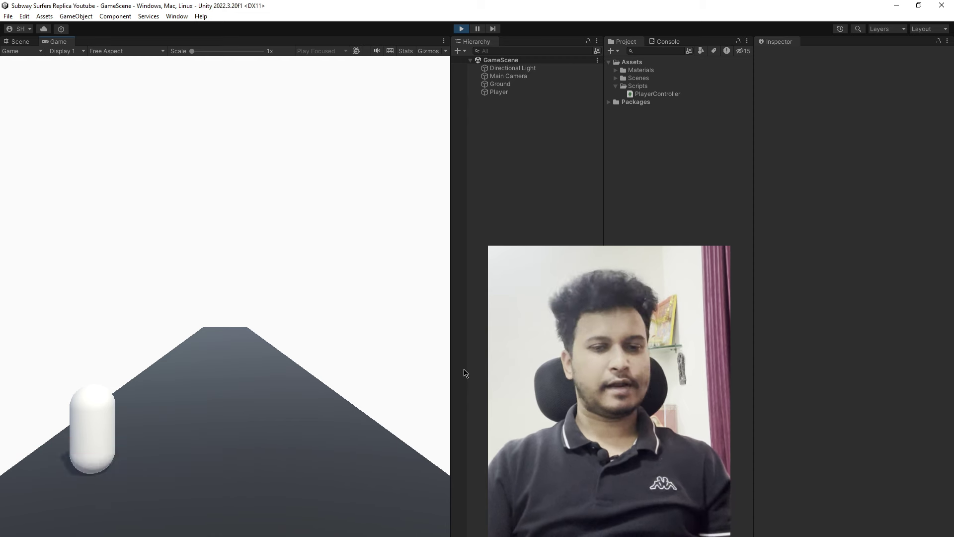
{"action": "key", "text": "Right"}
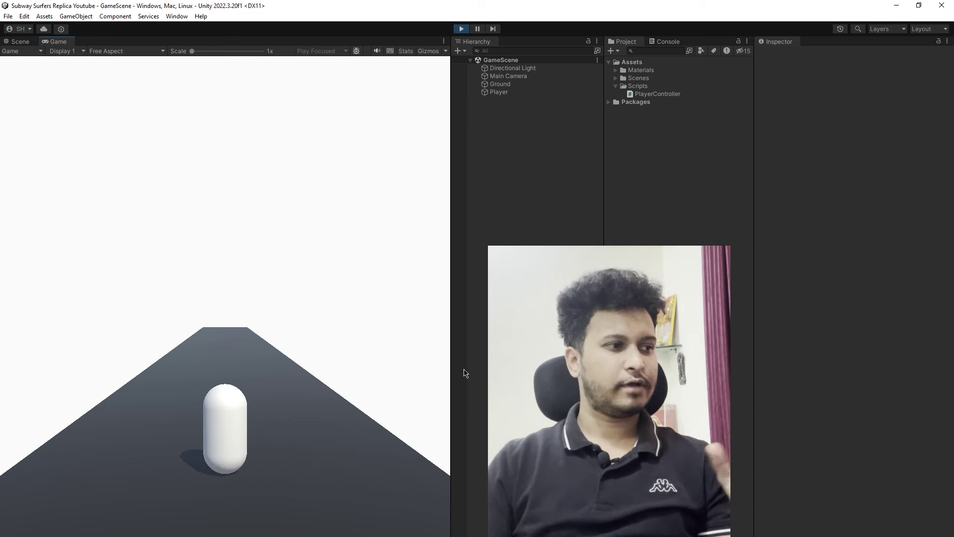
{"action": "key", "text": "Right"}
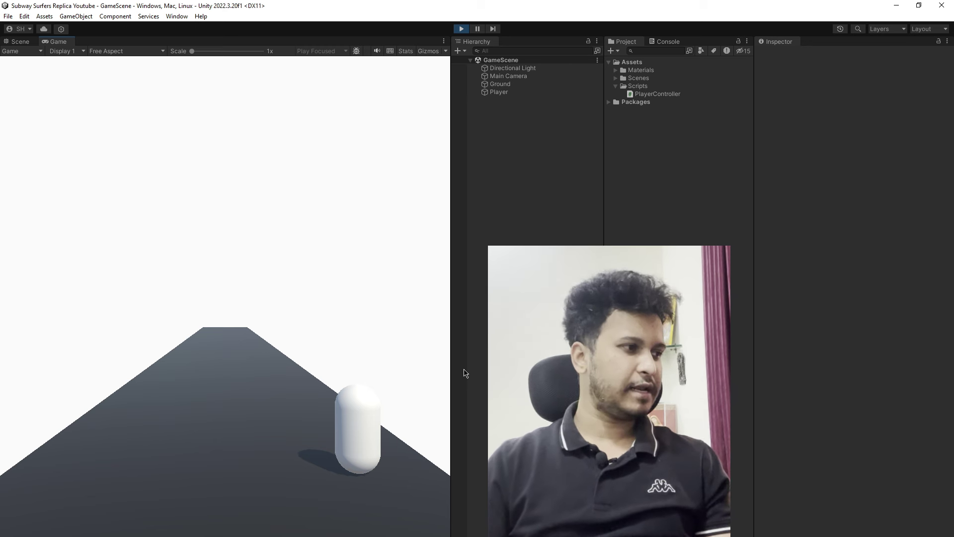
{"action": "key", "text": "Left"}
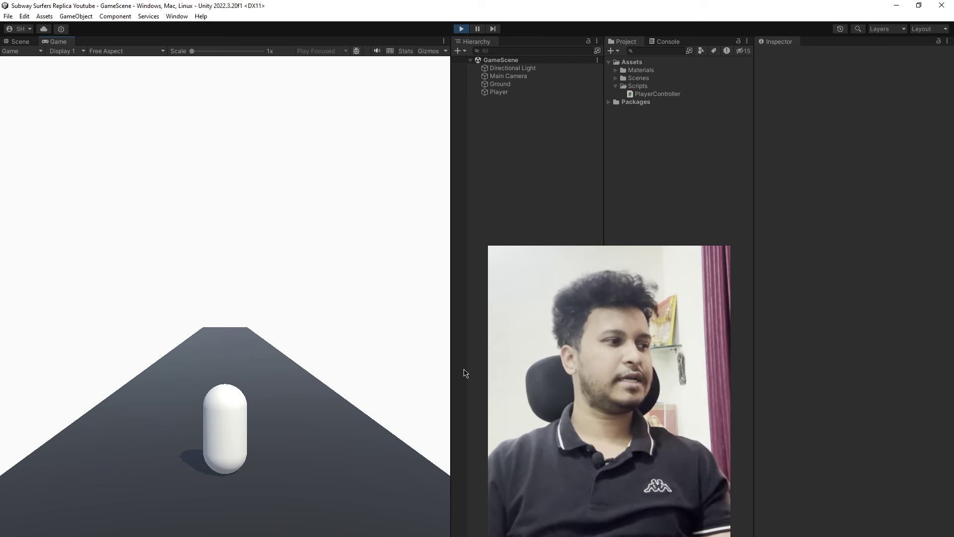
{"action": "key", "text": "Left"}
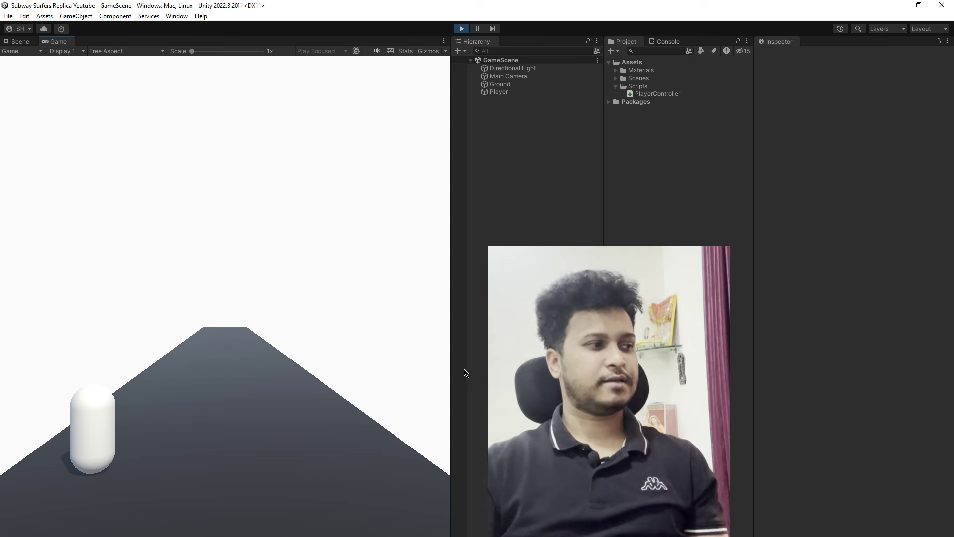
{"action": "key", "text": "Left"}
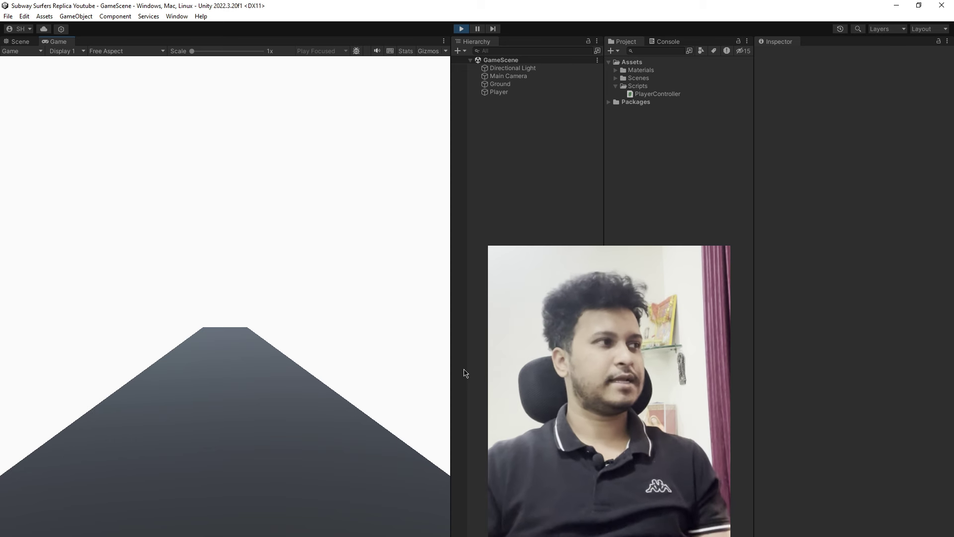
Dock the Game view beside the Scene view
{"action": "left_click", "coordinate": [21, 41]}
{"action": "mouse_move", "coordinate": [151, 332]}
{"action": "right_mouse_down"}
{"action": "mouse_move", "coordinate": [274, 394]}
{"action": "mouse_move", "coordinate": [231, 336]}
{"action": "right_mouse_up"}
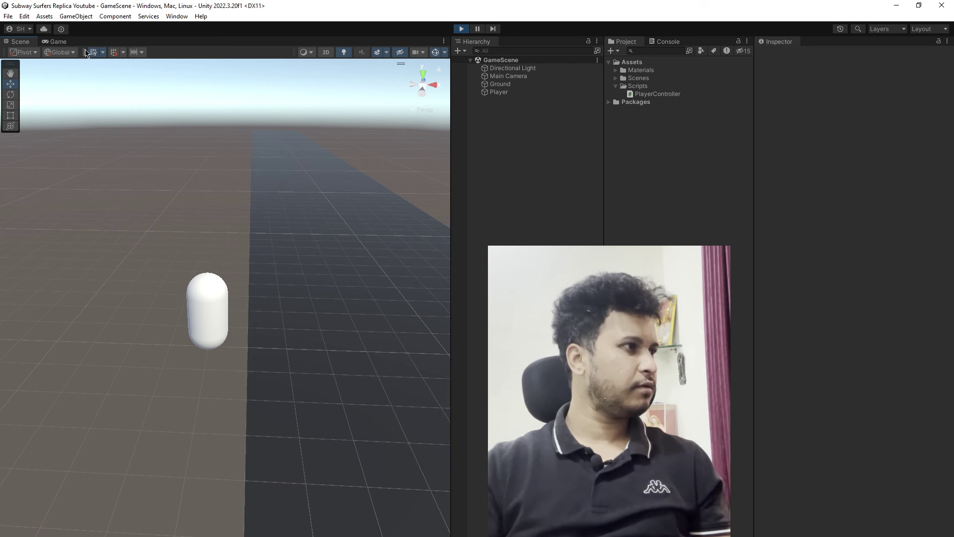
{"action": "left_click", "coordinate": [64, 44]}
{"action": "left_click_drag", "start_coordinate": [59, 42], "coordinate": [410, 381]}
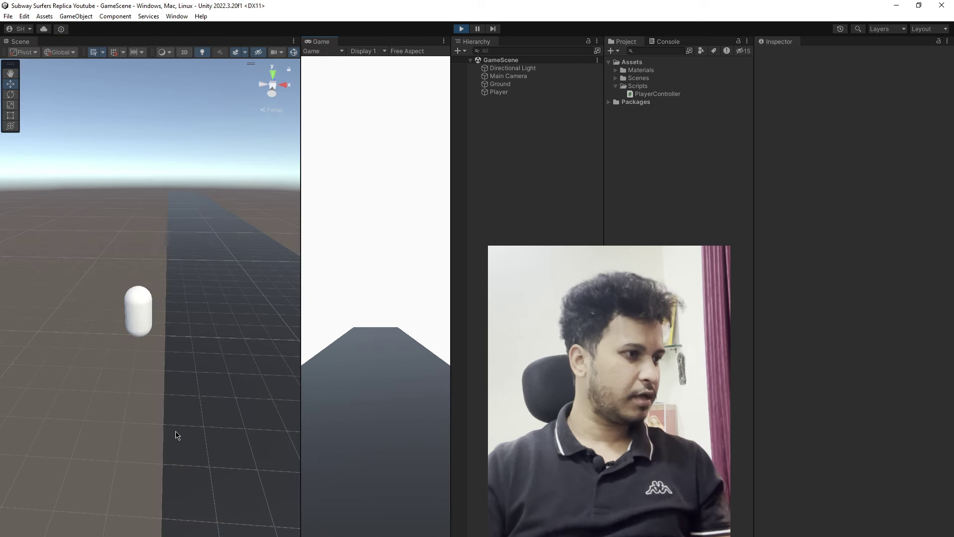
{"action": "scroll", "coordinate": [178, 436], "scroll_direction": "down", "scroll_amount": 2}
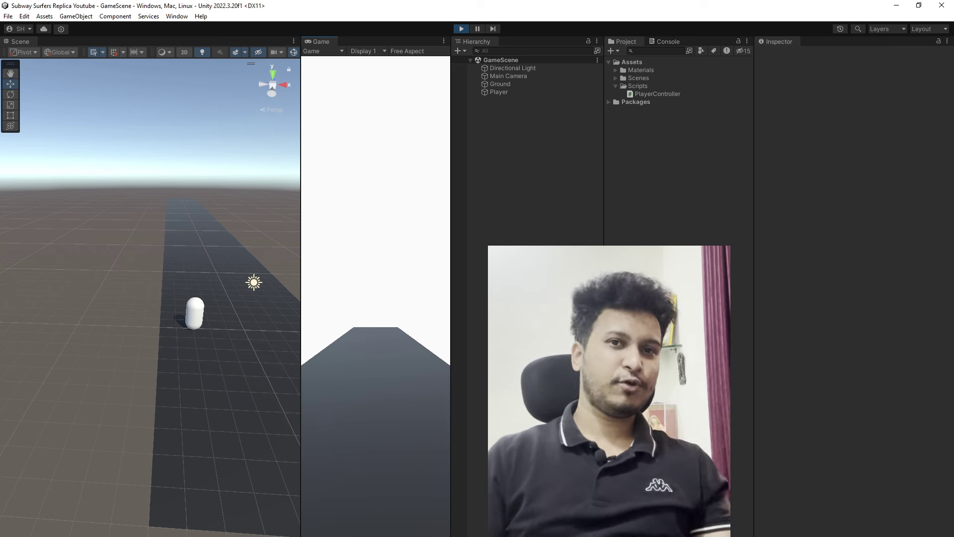
Press the arrow keys during play to watch the capsule shift lanes
{"action": "key", "text": "Up"}
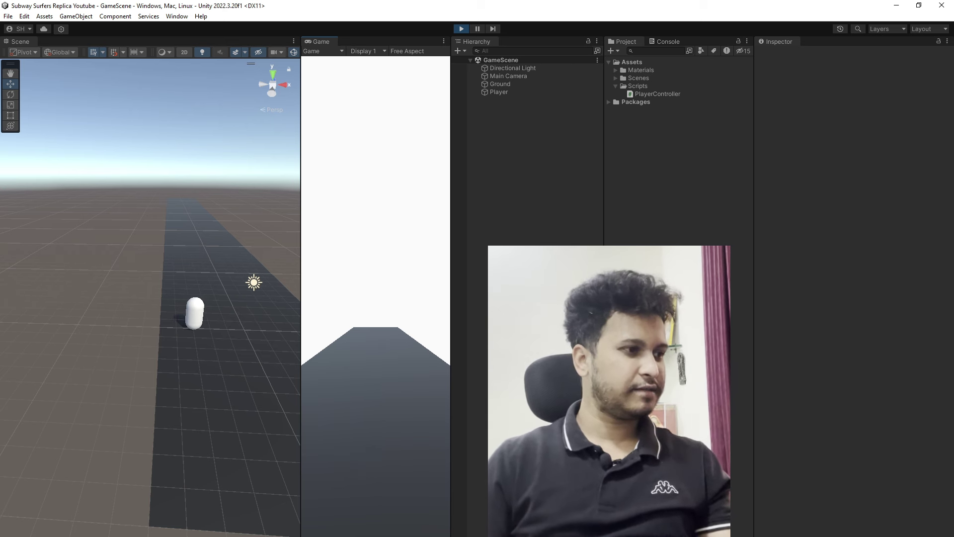
{"action": "key", "text": "Up"}
{"action": "key", "text": "Up"}
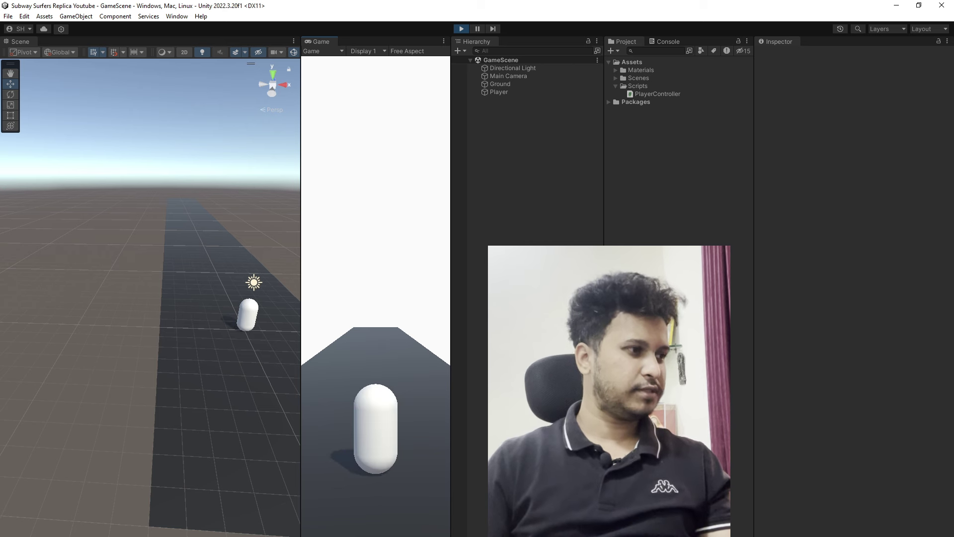
{"action": "key", "text": "Left"}
{"action": "key", "text": "Left"}
{"action": "key", "text": "Left"}
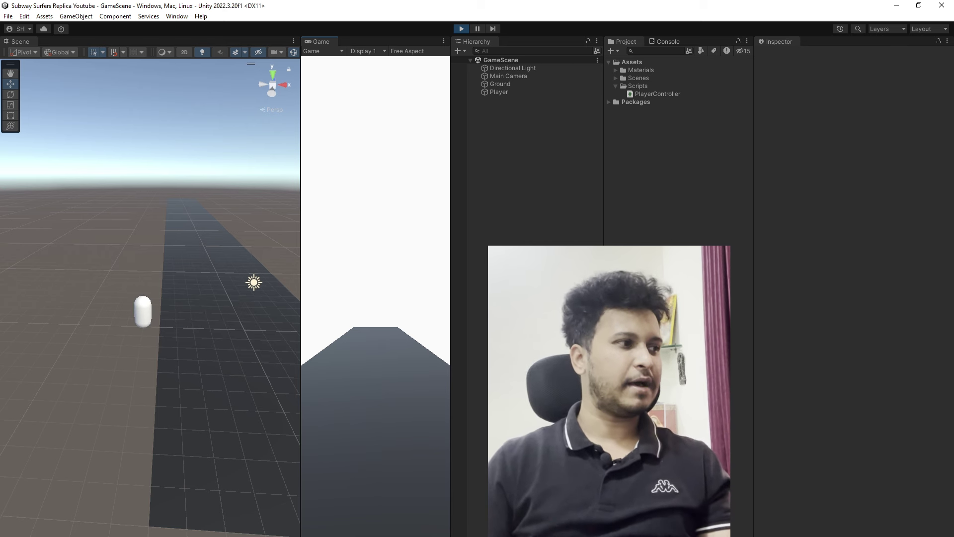
{"action": "key", "text": "Right"}
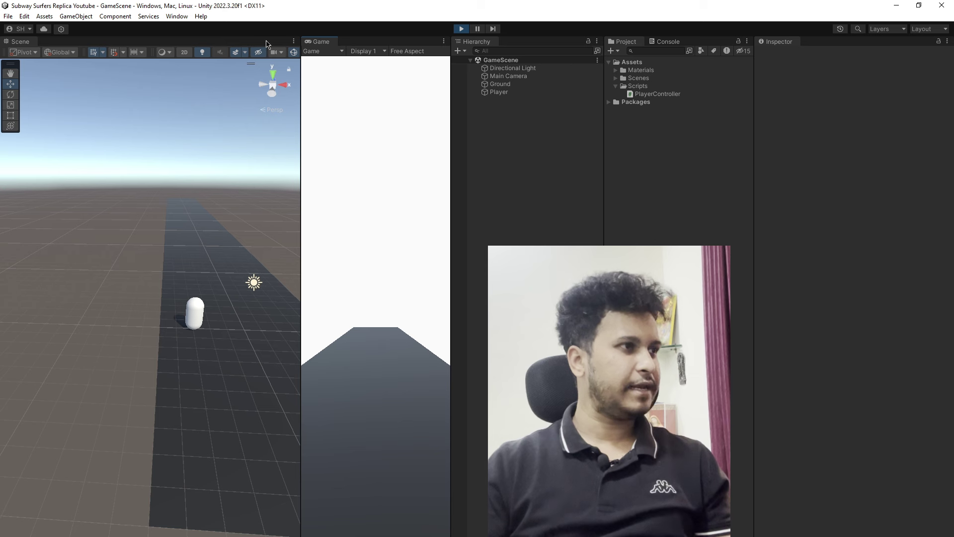
Dock the Game view beside the Scene view, widen it, and steer the capsule left then past the right lanes
{"action": "mouse_move", "coordinate": [229, 52]}
{"action": "left_mouse_down"}
{"action": "mouse_move", "coordinate": [42, 48]}
{"action": "mouse_move", "coordinate": [54, 48]}
{"action": "left_mouse_up"}
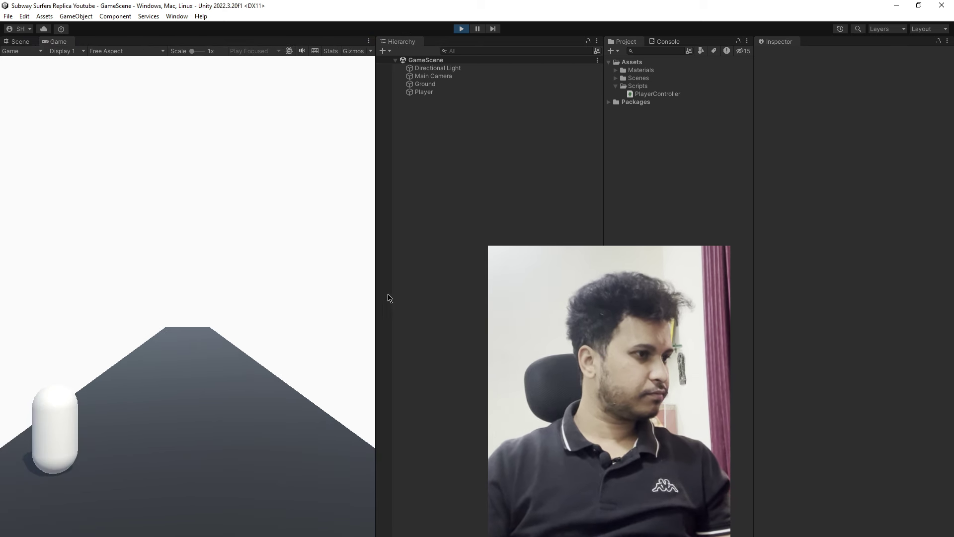
{"action": "left_click_drag", "start_coordinate": [377, 297], "coordinate": [503, 298]}
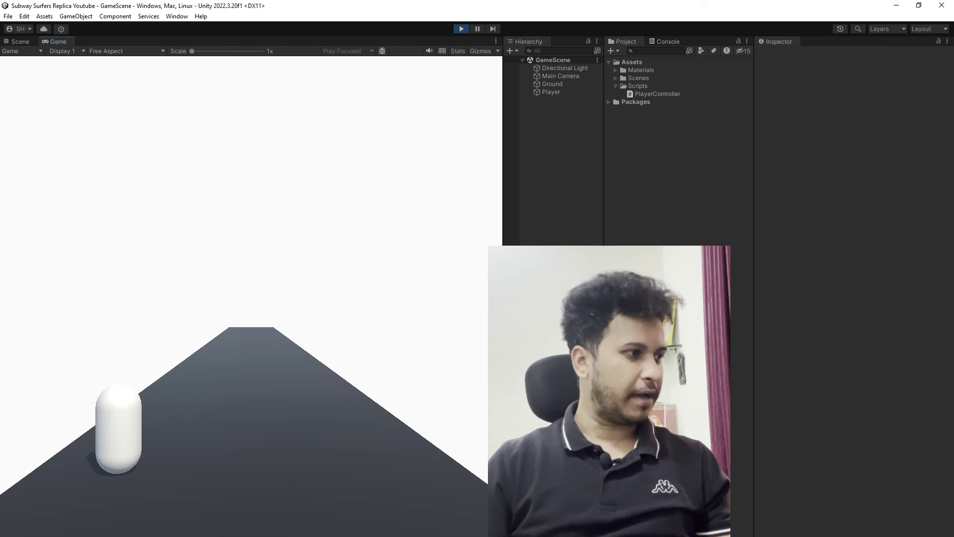
{"action": "key", "text": "Left"}
{"action": "key", "text": "Right"}
{"action": "key", "text": "Right"}
{"action": "key", "text": "Right"}
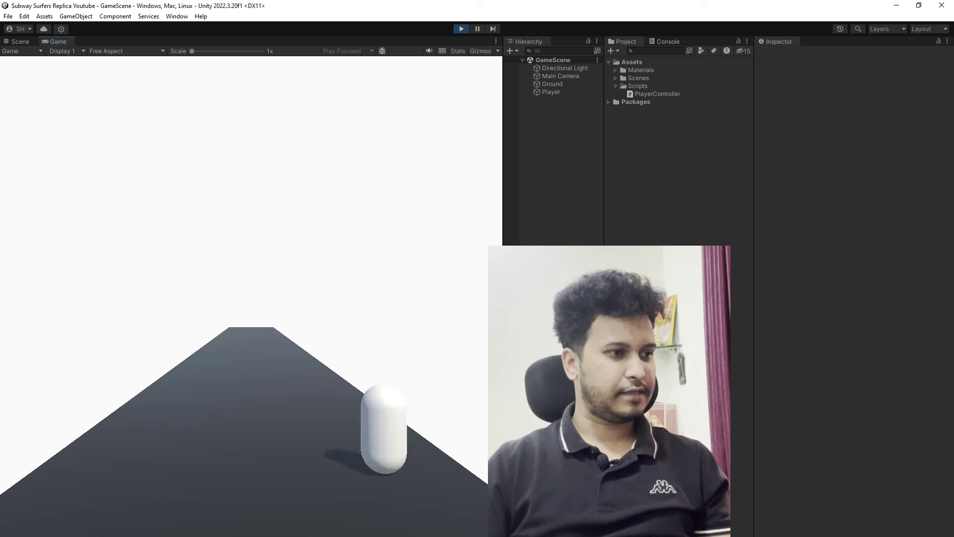
{"action": "key", "text": "Right"}
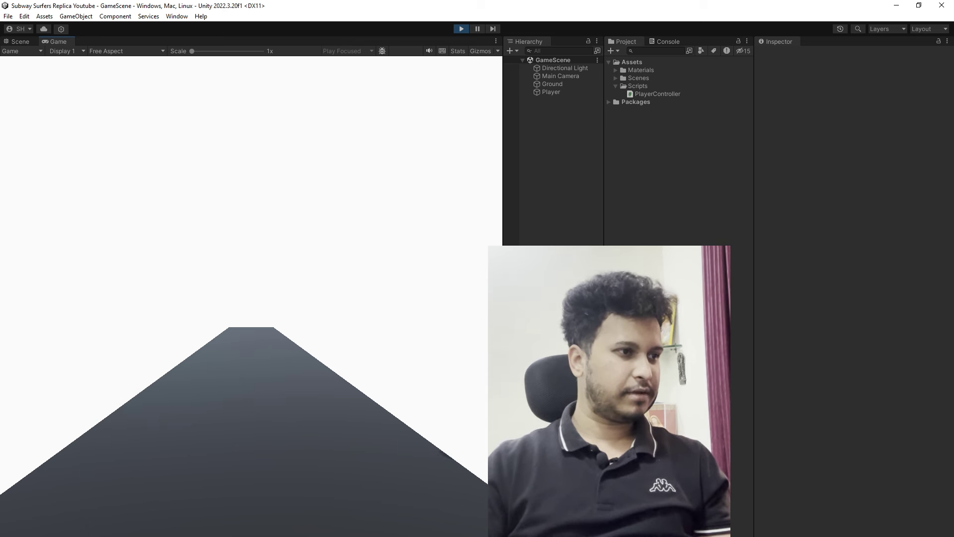
Narrow the Game view, restore the Scene view, and bring up PlayerController.cs in Visual Studio
{"action": "left_click_drag", "start_coordinate": [503, 313], "coordinate": [448, 313]}
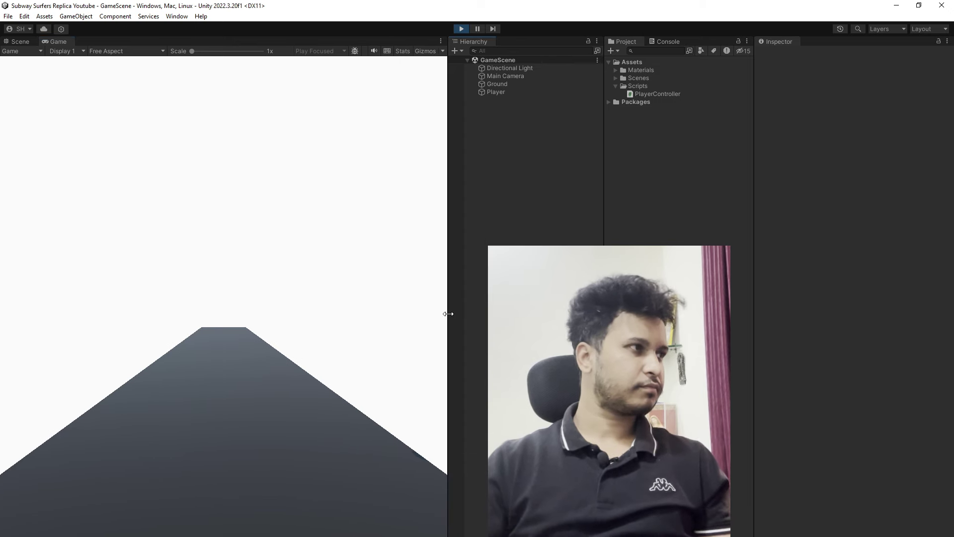
{"action": "key", "text": "ctrl+1"}
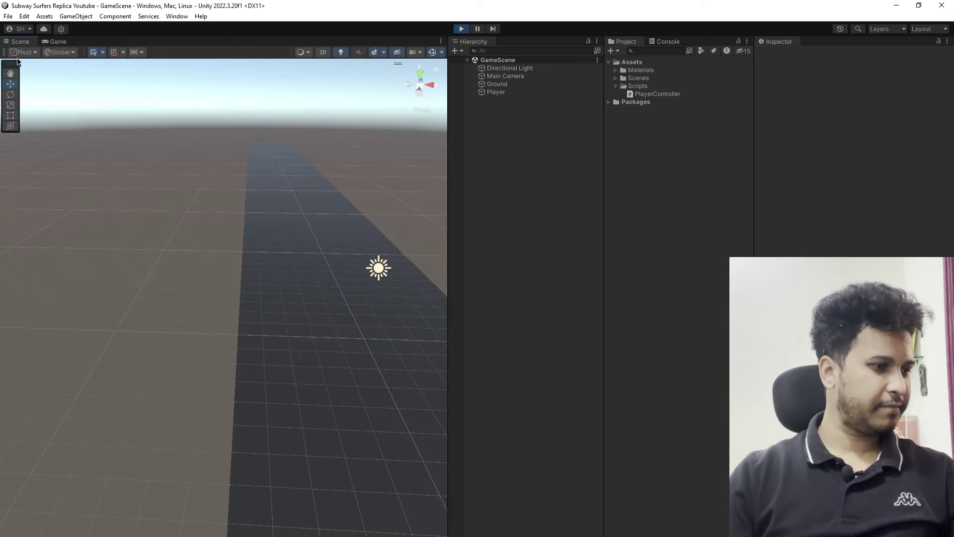
{"action": "key", "text": "alt+Tab"}
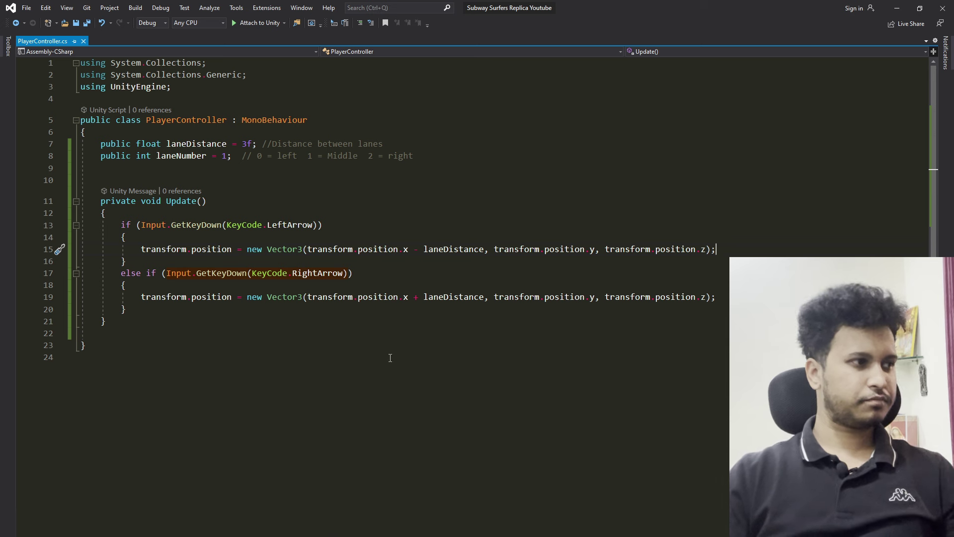
Insert a laneNumber statement on a new line below the left-arrow move
{"action": "left_click", "coordinate": [226, 154]}
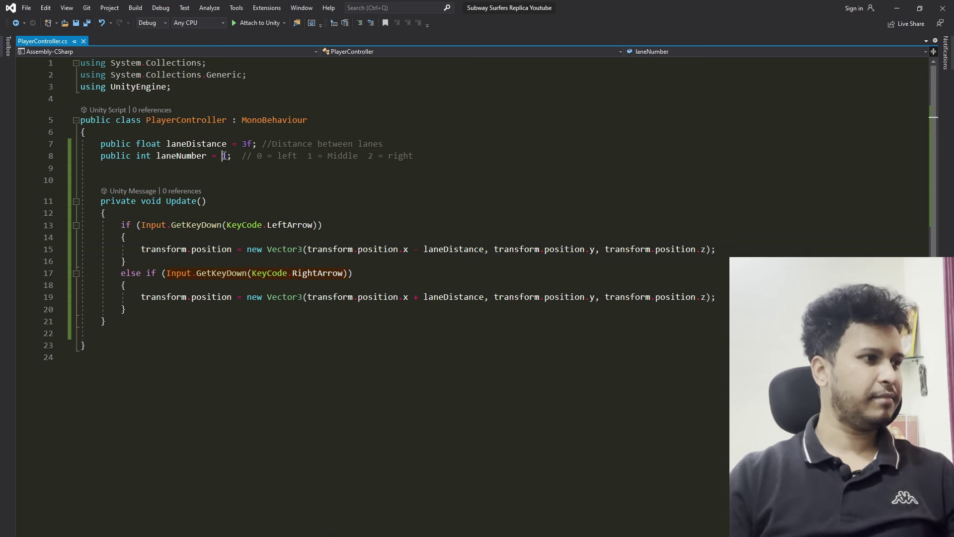
{"action": "left_click", "coordinate": [769, 249]}
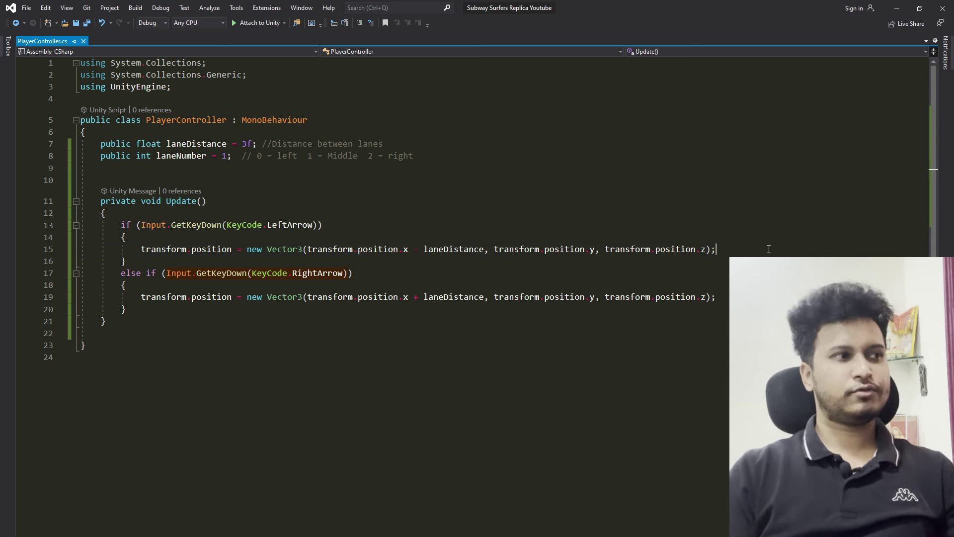
{"action": "key", "text": "Return"}
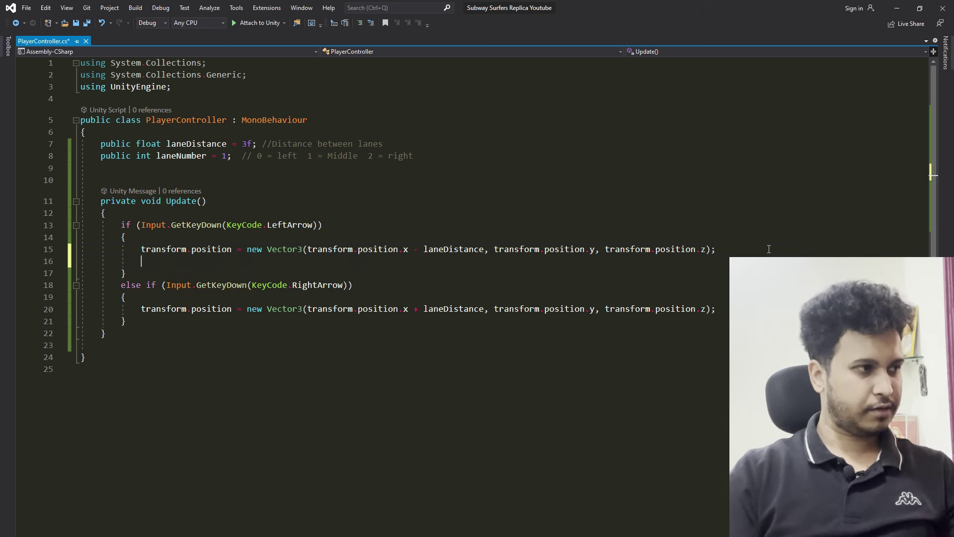
{"action": "type", "text": "lane"}
{"action": "key", "text": "ctrl+space"}
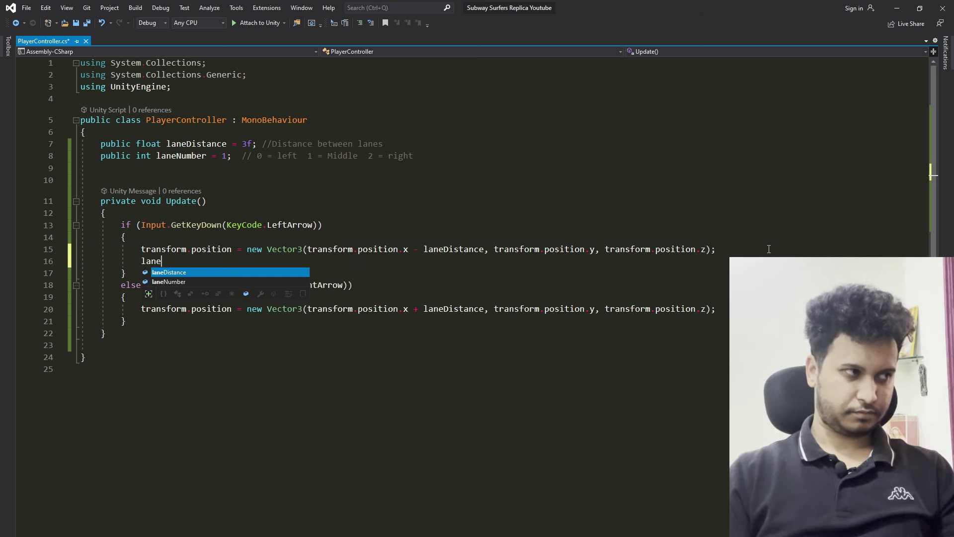
{"action": "key", "text": "Down"}
{"action": "key", "text": "Tab"}
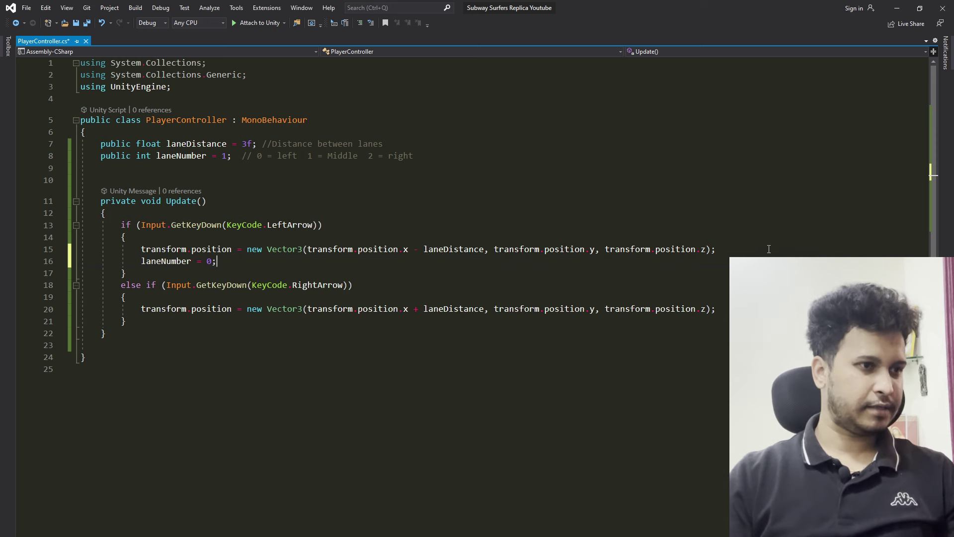
Add laneNumber++ after the right-arrow move and finish the left branch as laneNumber--
{"action": "left_click", "coordinate": [717, 308]}
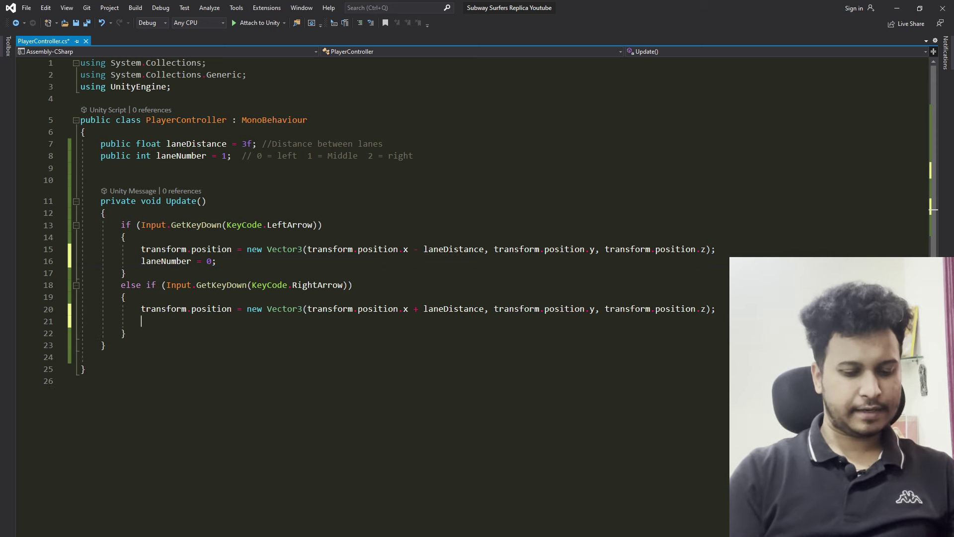
{"action": "type", "text": "lanenu"}
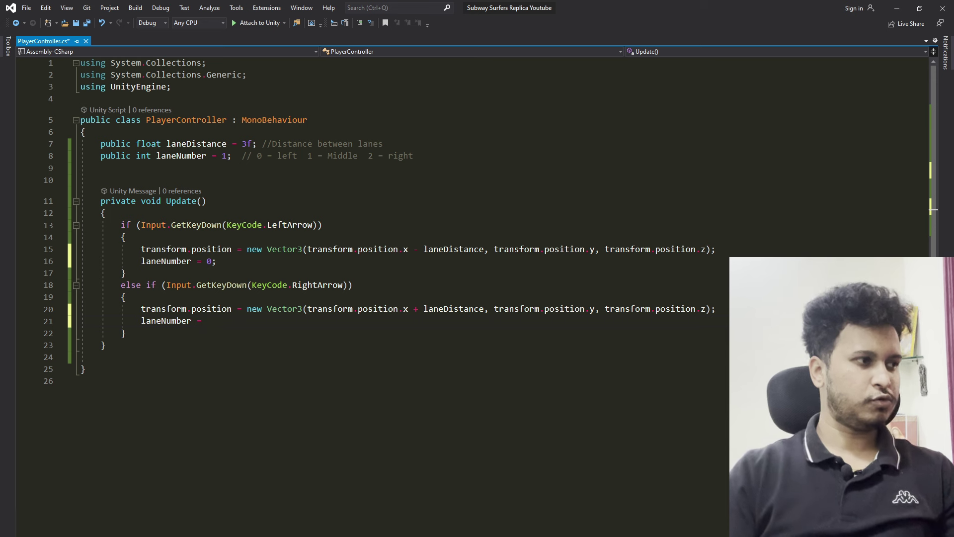
{"action": "type", "text": " 2;"}
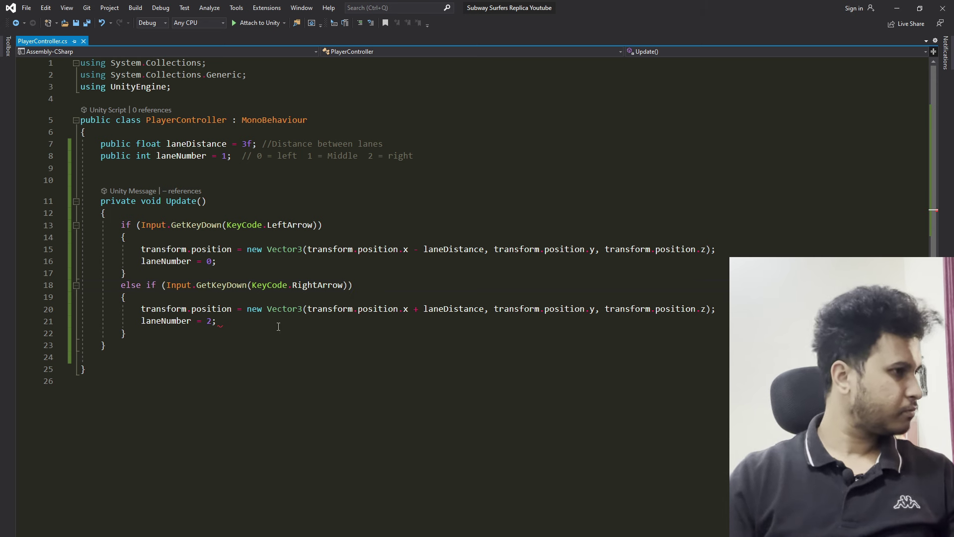
{"action": "key", "text": "Up"}
{"action": "key", "text": "Up"}
{"action": "key", "text": "Up"}
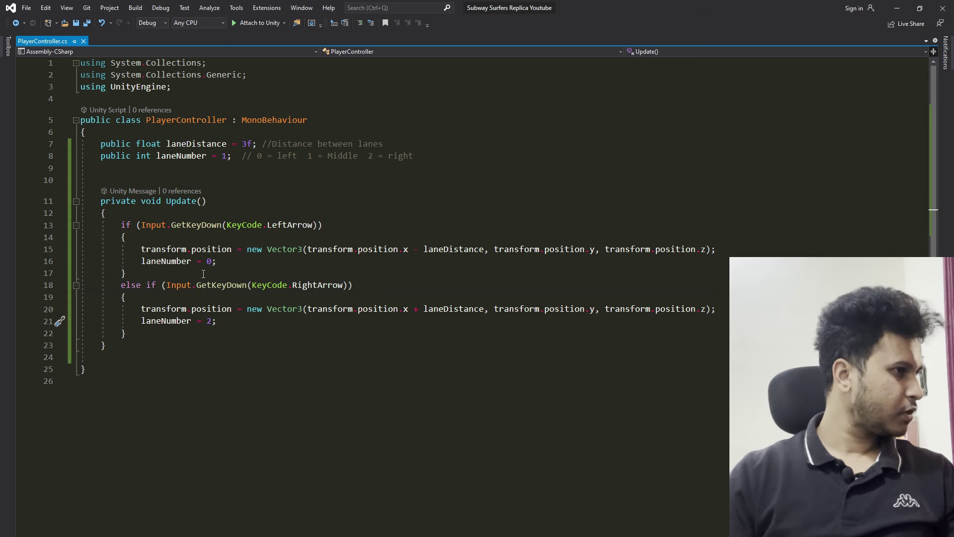
{"action": "key", "text": "Right"}
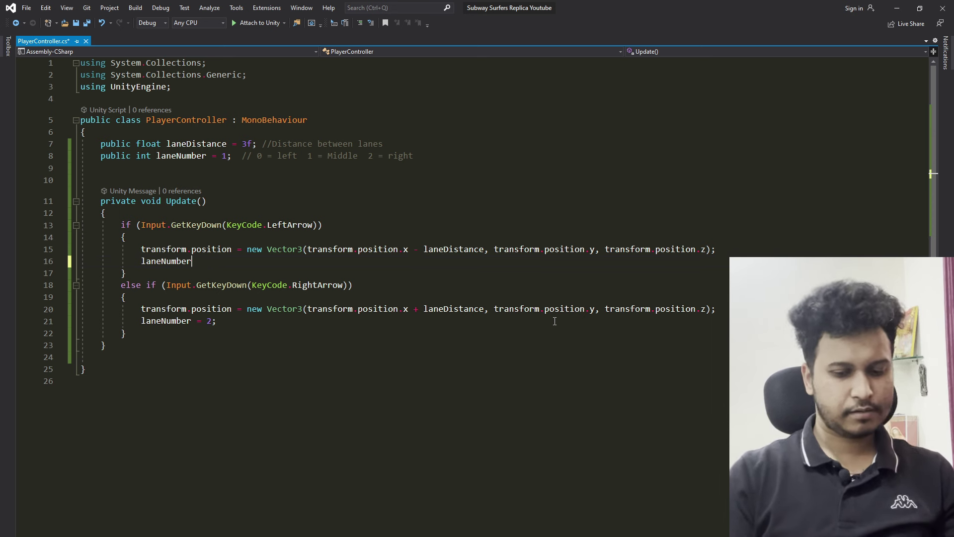
{"action": "key", "text": "BackSpace"}
{"action": "type", "text": "-"}
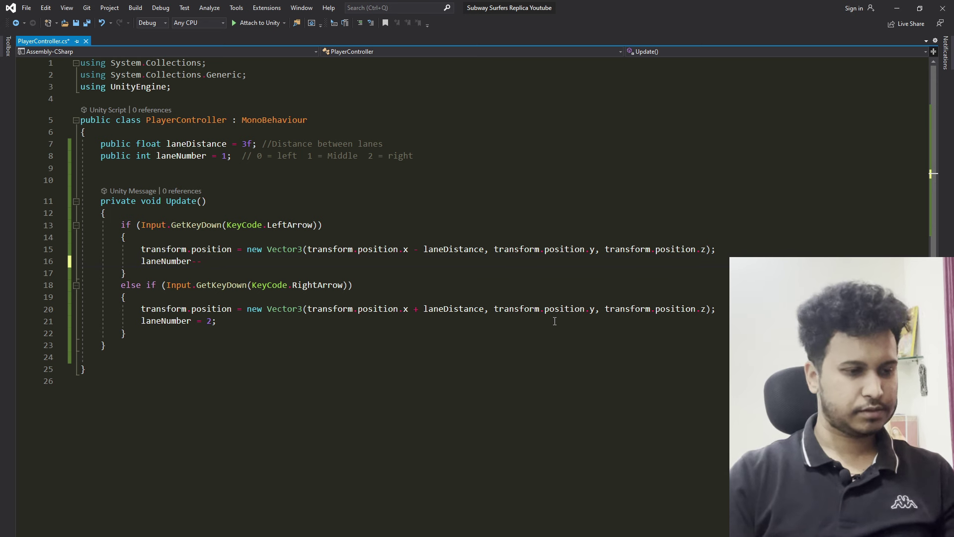
{"action": "type", "text": ";"}
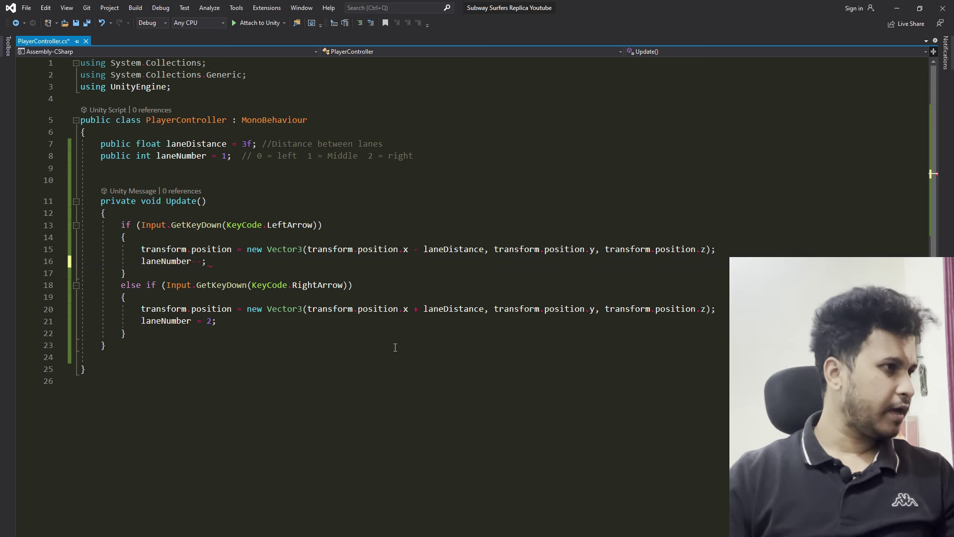
{"action": "left_click", "coordinate": [225, 326]}
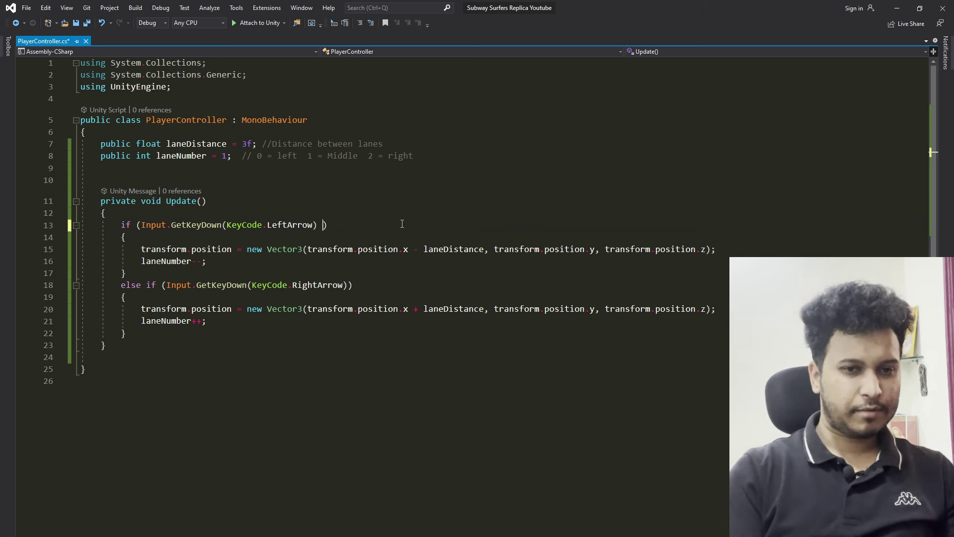
Append && laneNumber <= 0 to the left-arrow if condition on line 13
{"action": "type", "text": "&&"}
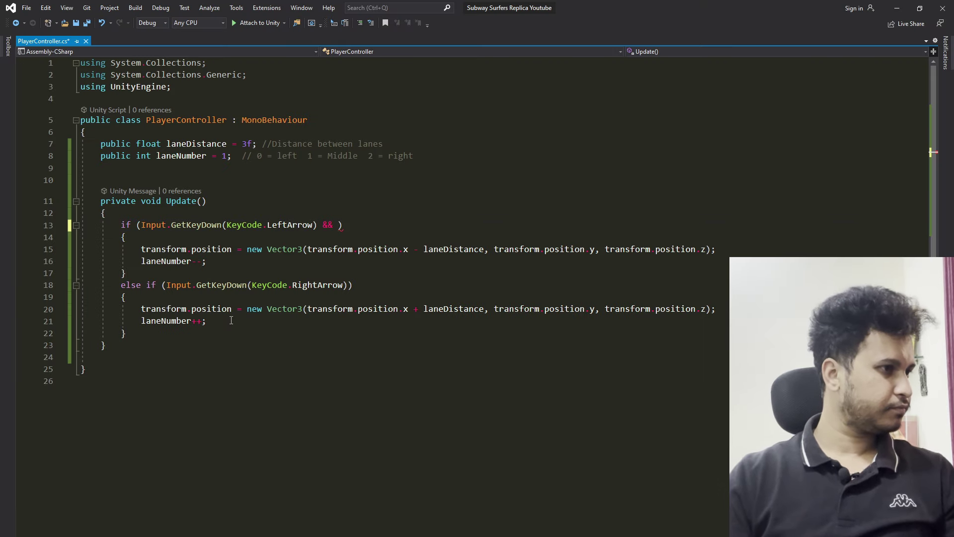
{"action": "left_click", "coordinate": [403, 286]}
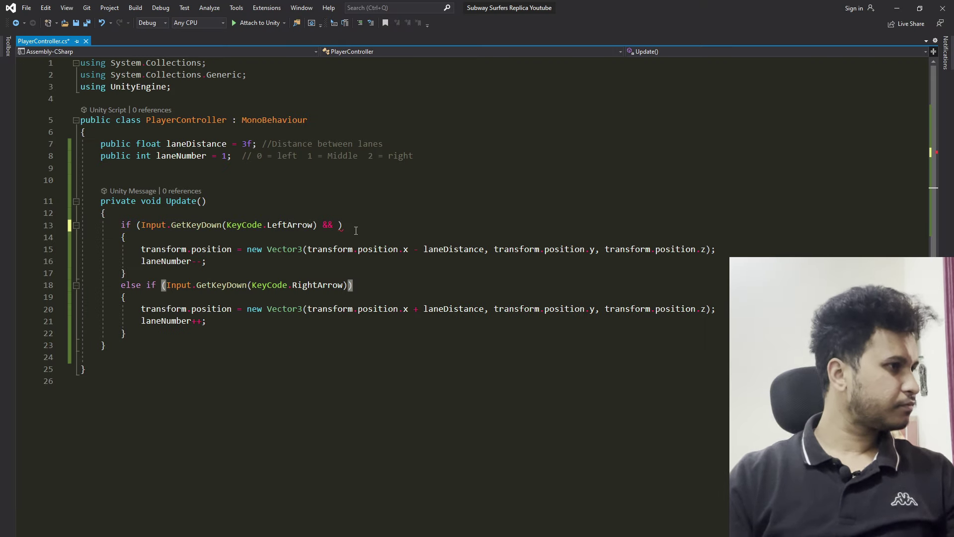
{"action": "left_click", "coordinate": [339, 226]}
{"action": "type", "text": "lane"}
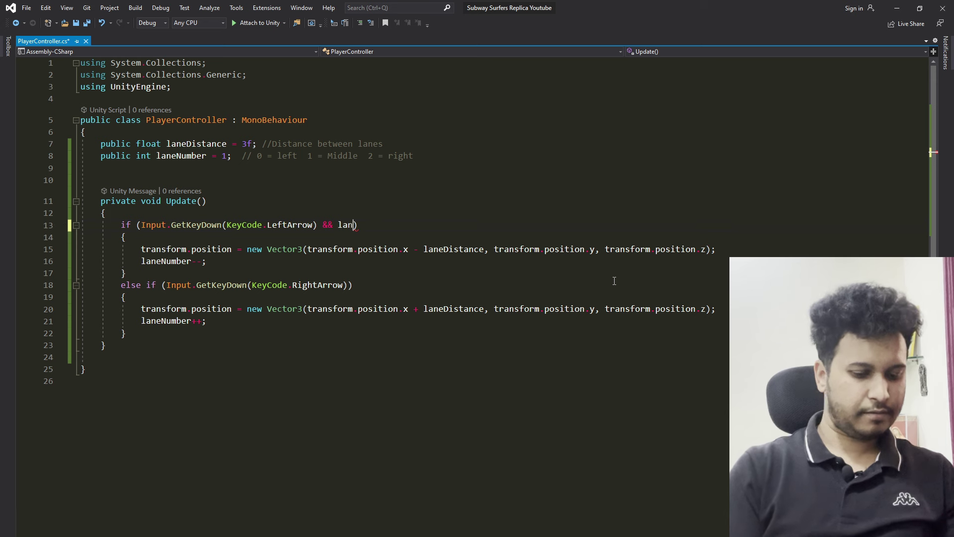
{"action": "type", "text": "number"}
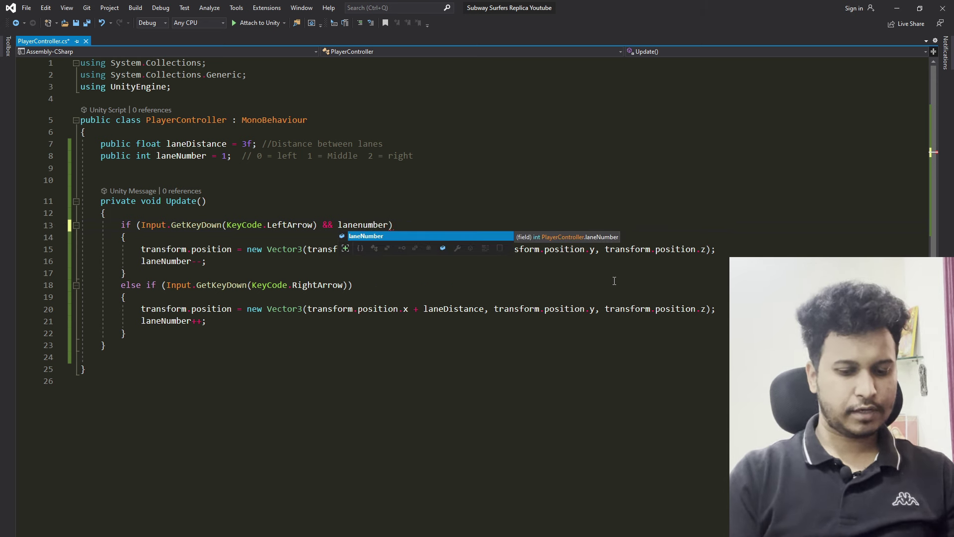
{"action": "type", "text": "<=0"}
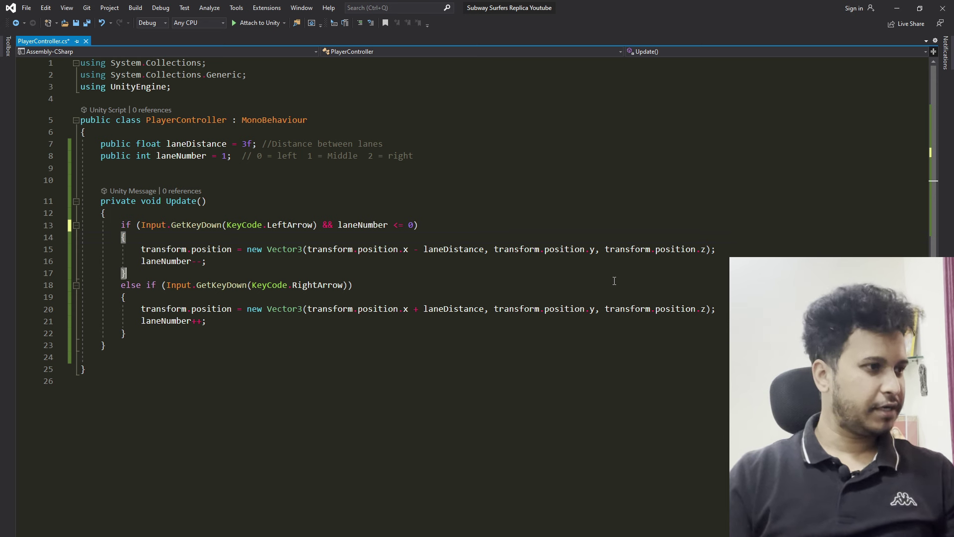
Begin adding a laneNumber >= 2 check to the right-arrow else-if on line 18
{"action": "key", "text": "Down"}
{"action": "key", "text": "End"}
{"action": "key", "text": "Left"}
{"action": "key", "text": "Left"}
{"action": "type", "text": "e"}
{"action": "key", "text": "BackSpace"}
{"action": "type", "text": "&"}
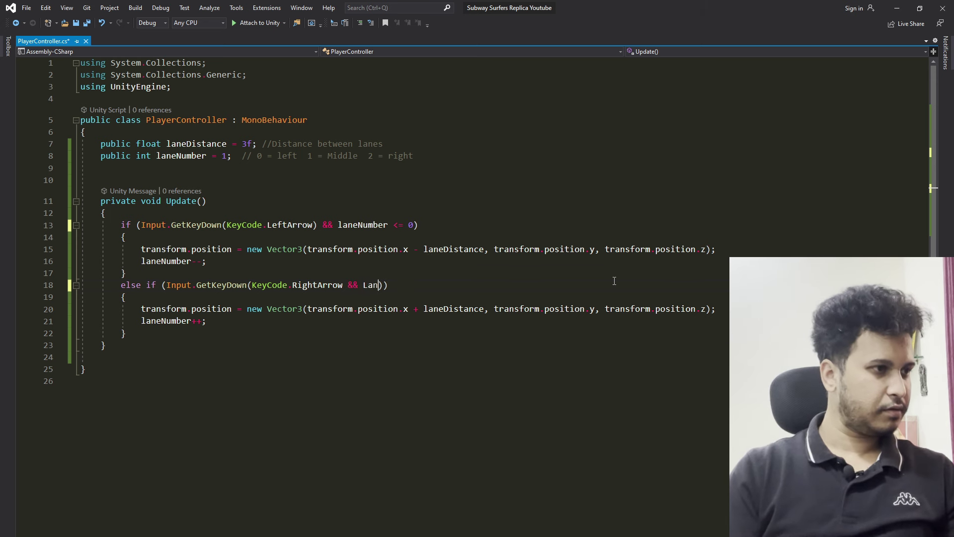
{"action": "type", "text": "e"}
{"action": "key", "text": "Tab"}
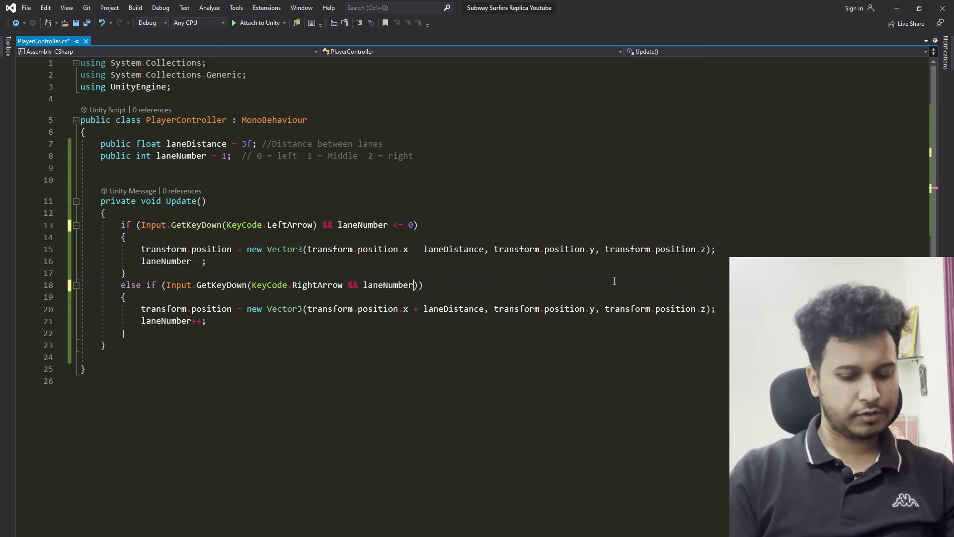
{"action": "type", "text": ">= 2"}
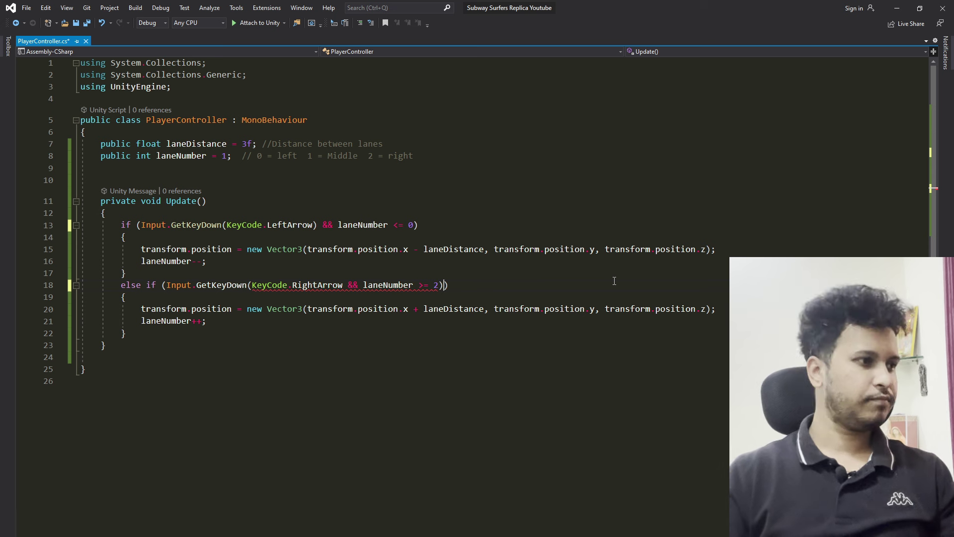
{"action": "key", "text": "Right"}
{"action": "key", "text": "Left"}
{"action": "key", "text": "Left"}
{"action": "key", "text": "Right"}
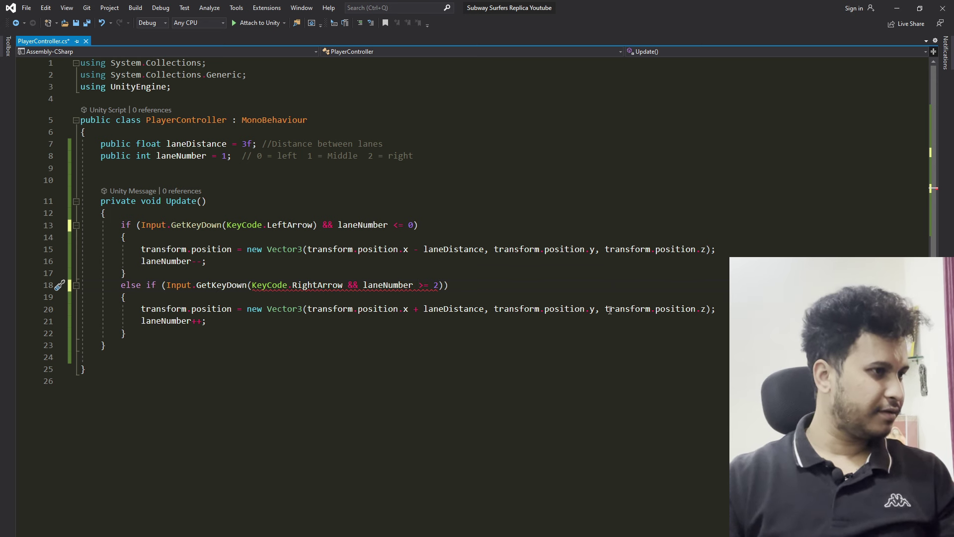
Move '&& laneNumber >= 2' outside GetKeyDown's parentheses and save the script
{"action": "left_click_drag", "start_coordinate": [365, 285], "coordinate": [413, 285]}
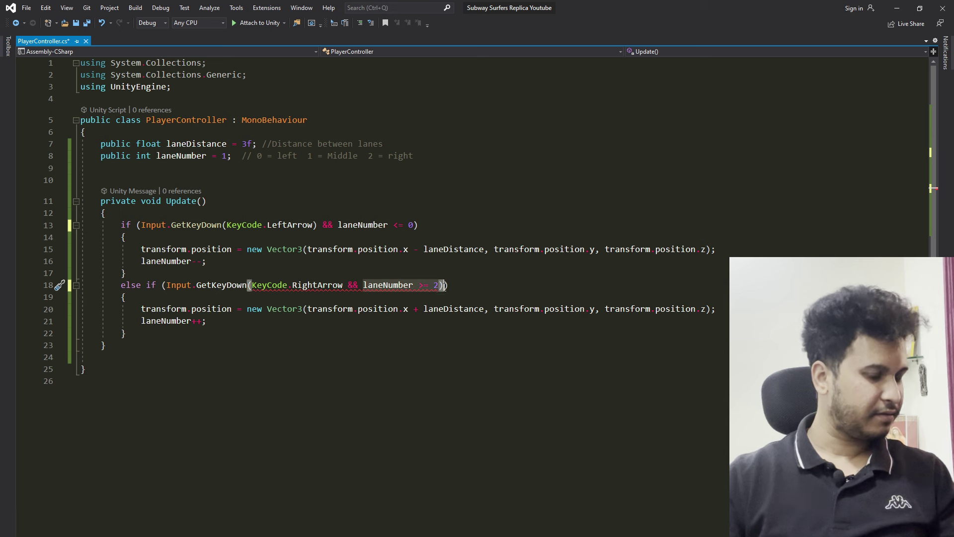
{"action": "key", "text": "BackSpace"}
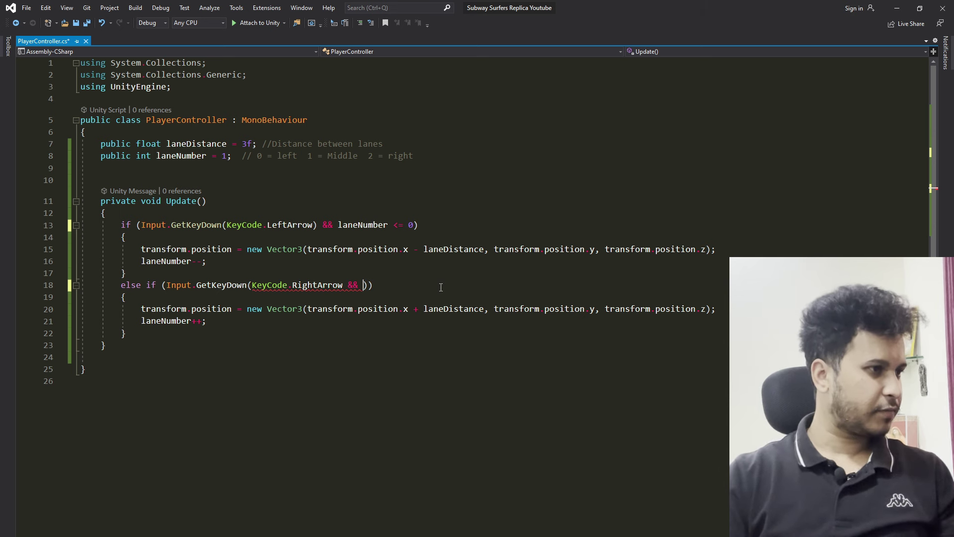
{"action": "key", "text": "BackSpace"}
{"action": "key", "text": "Right"}
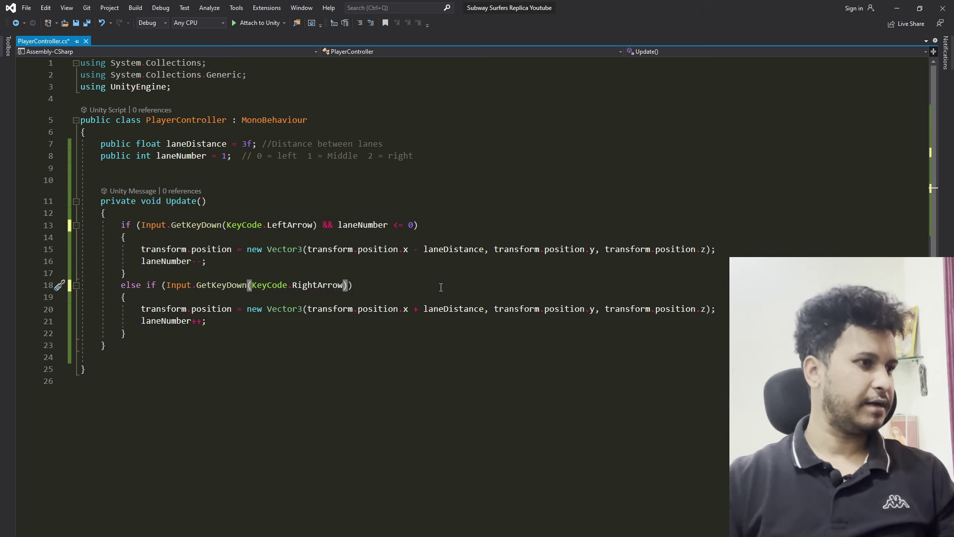
{"action": "type", "text": "laneNumber >= 2"}
{"action": "left_click", "coordinate": [346, 285]}
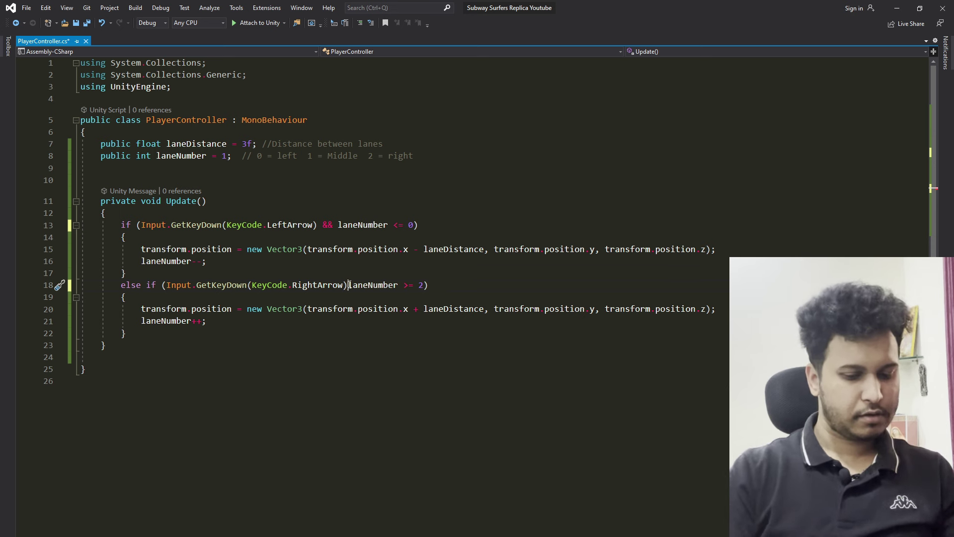
{"action": "type", "text": "&&"}
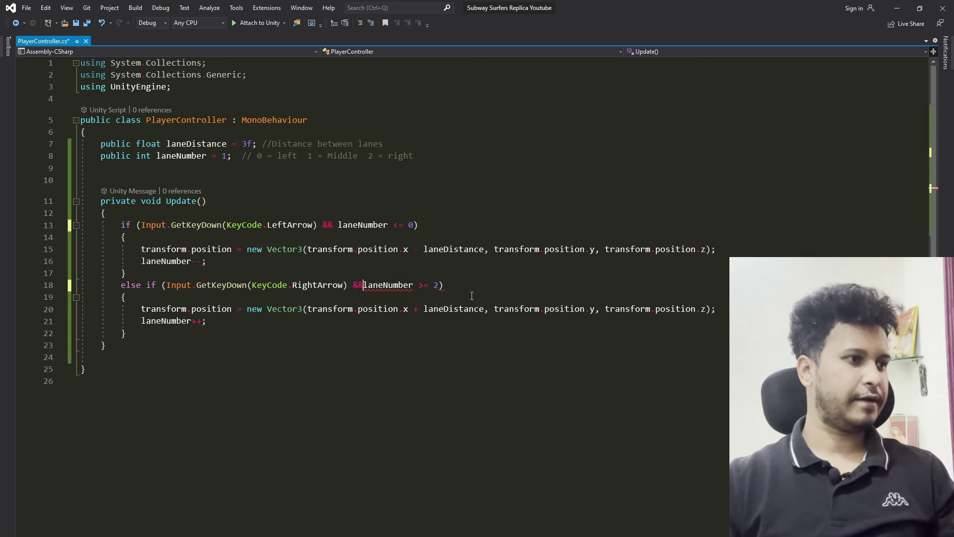
{"action": "key", "text": "ctrl+s"}
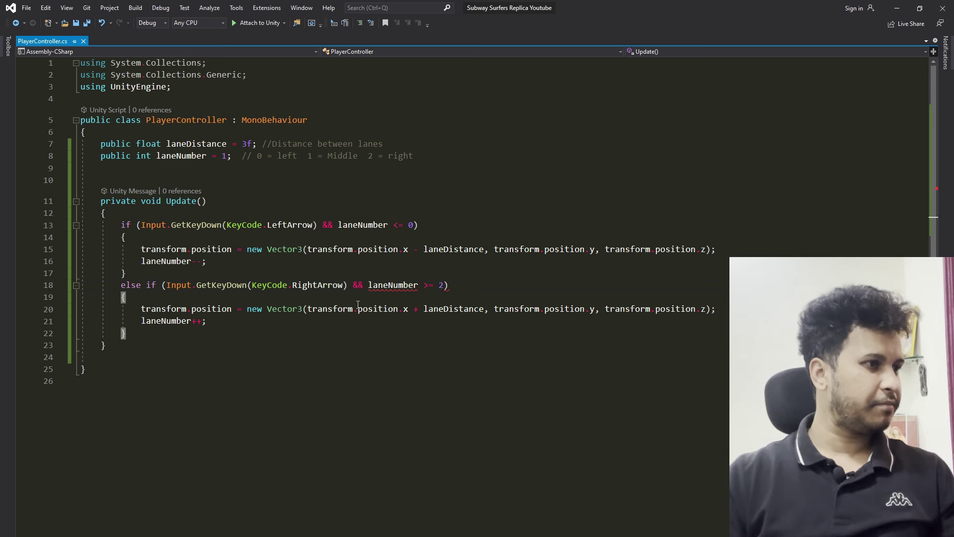
{"action": "left_click", "coordinate": [461, 290]}
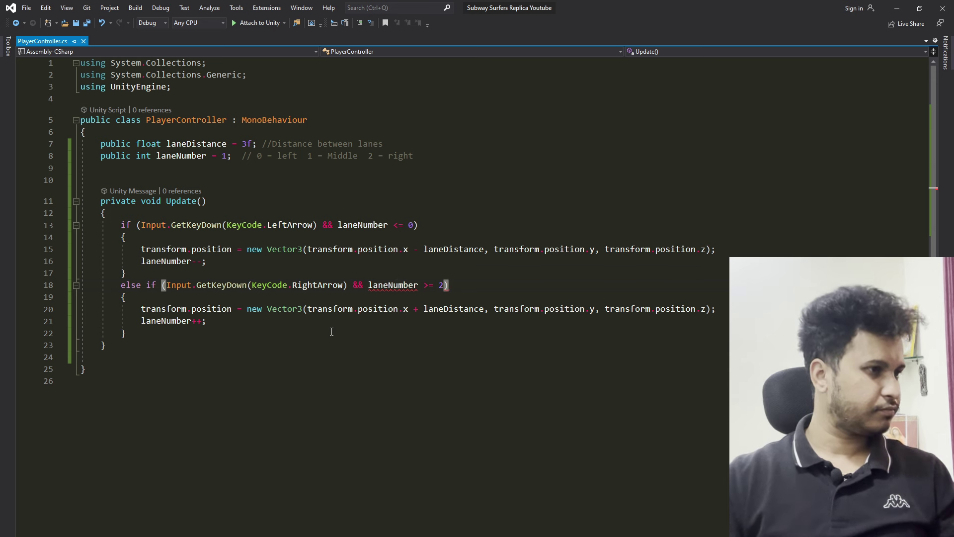
{"action": "left_click", "coordinate": [294, 349]}
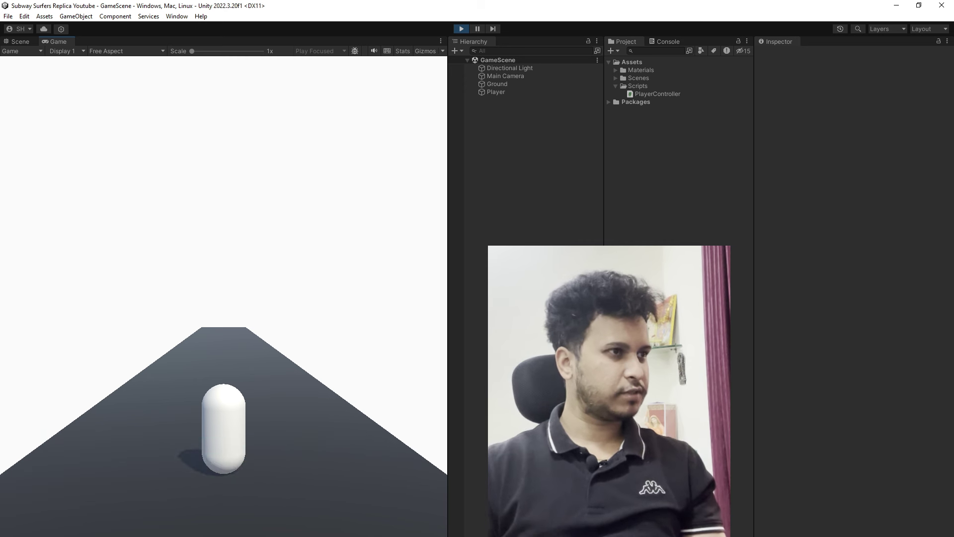
Select Player to check Lane Distance 3 and Lane Number 1, then refocus the running game
{"action": "left_click", "coordinate": [502, 93]}
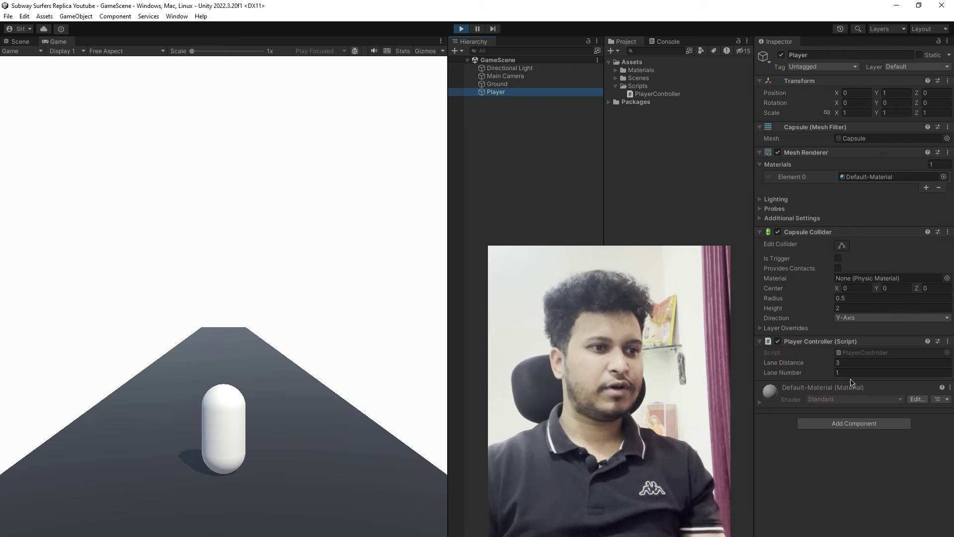
{"action": "left_click", "coordinate": [374, 365]}
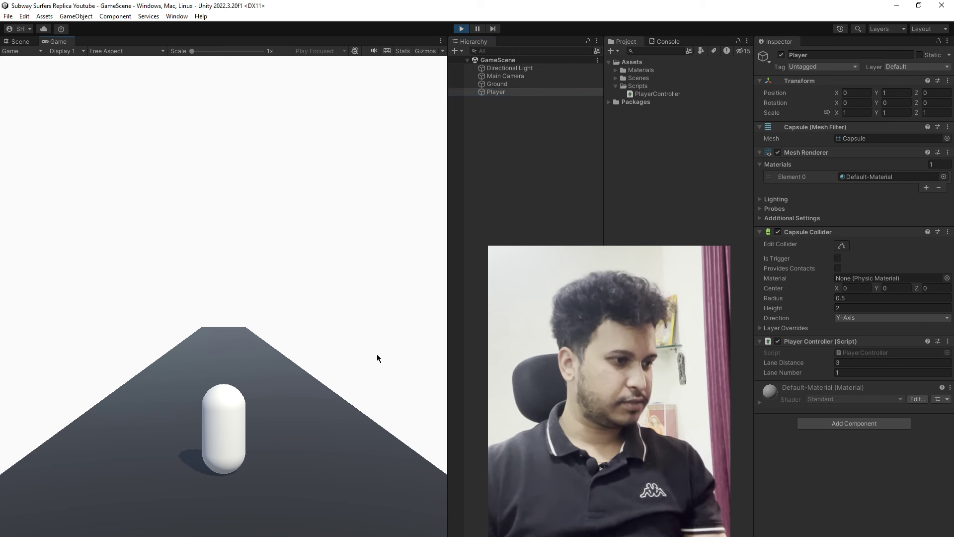
Change the left-arrow check on line 13 from laneNumber <= 0 to laneNumber >= 0
{"action": "left_click", "coordinate": [411, 534]}
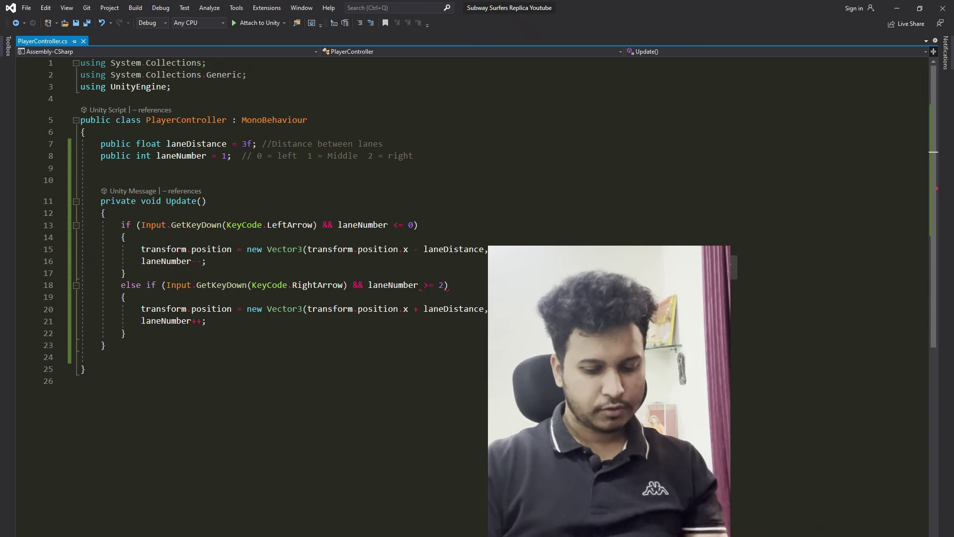
{"action": "left_click", "coordinate": [401, 225]}
{"action": "key", "text": "BackSpace"}
{"action": "type", "text": ">"}
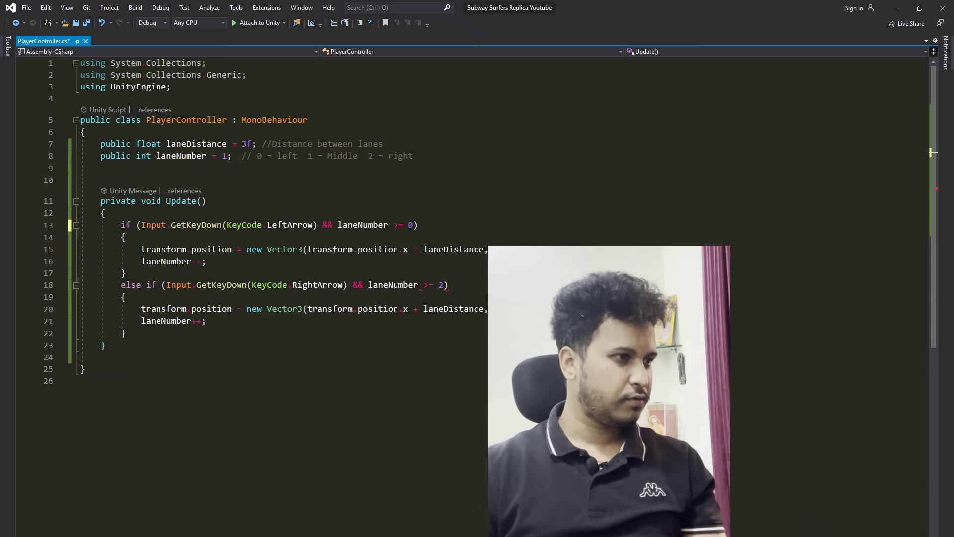
{"action": "type", "text": "="}
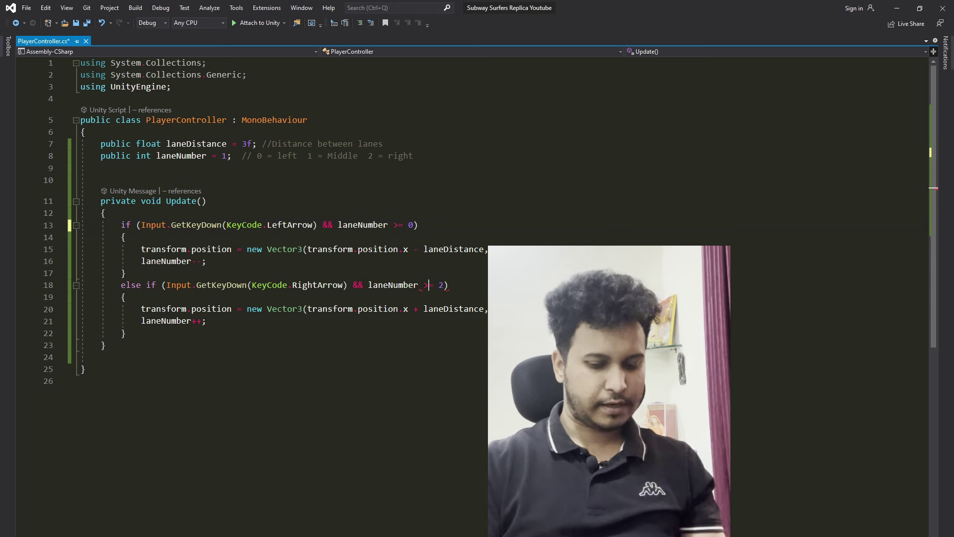
{"action": "type", "text": "<"}
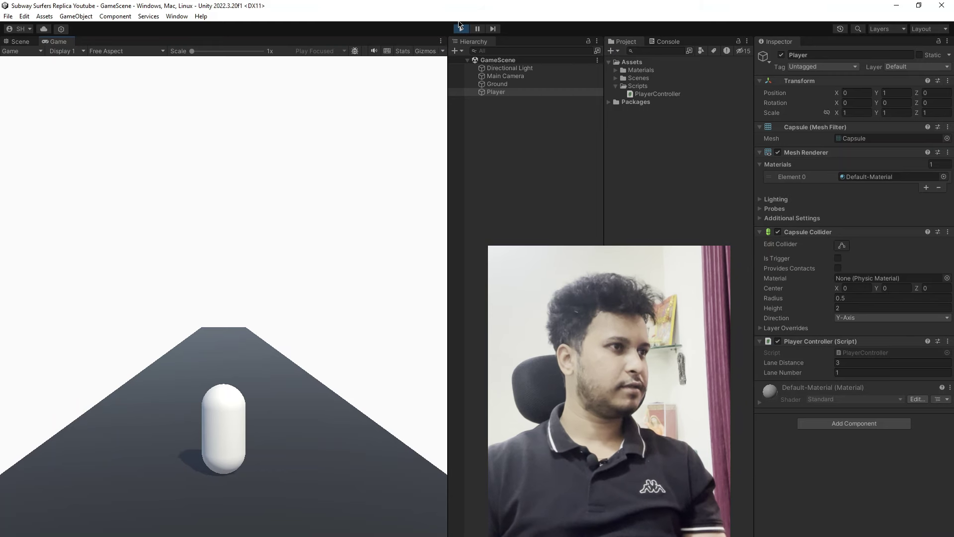
Enter Play mode, move the capsule left, and select Player to watch Lane Number
{"action": "left_click", "coordinate": [460, 28]}
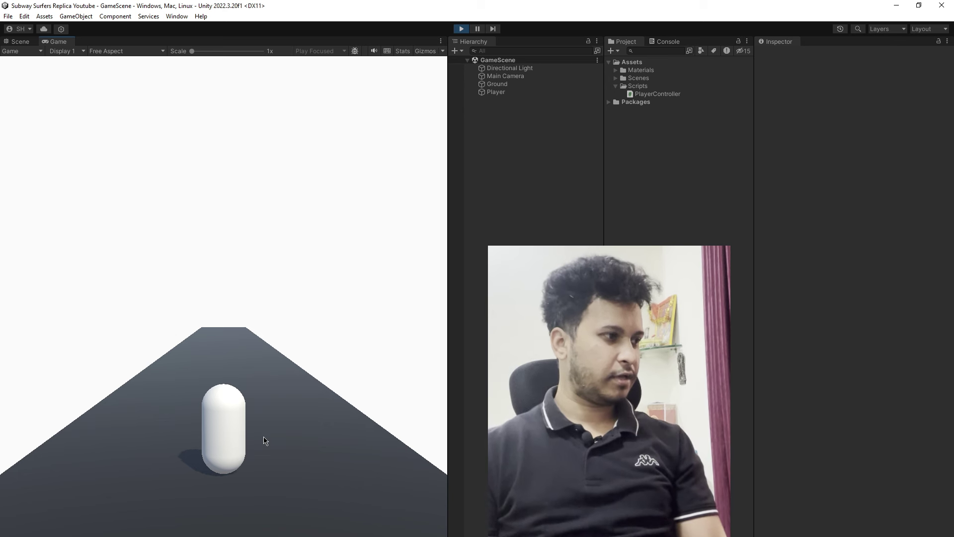
{"action": "key", "text": "Left"}
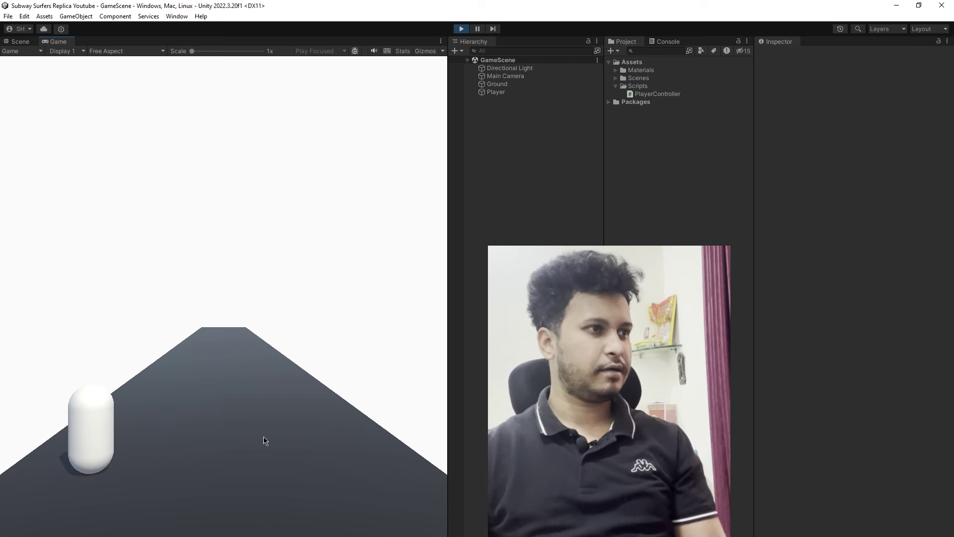
{"action": "left_click", "coordinate": [542, 85]}
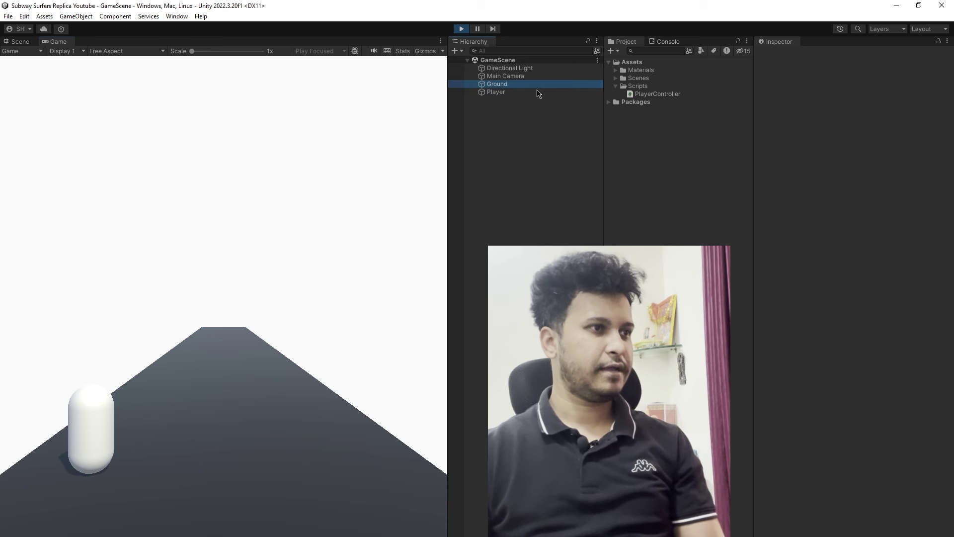
{"action": "left_click", "coordinate": [500, 92]}
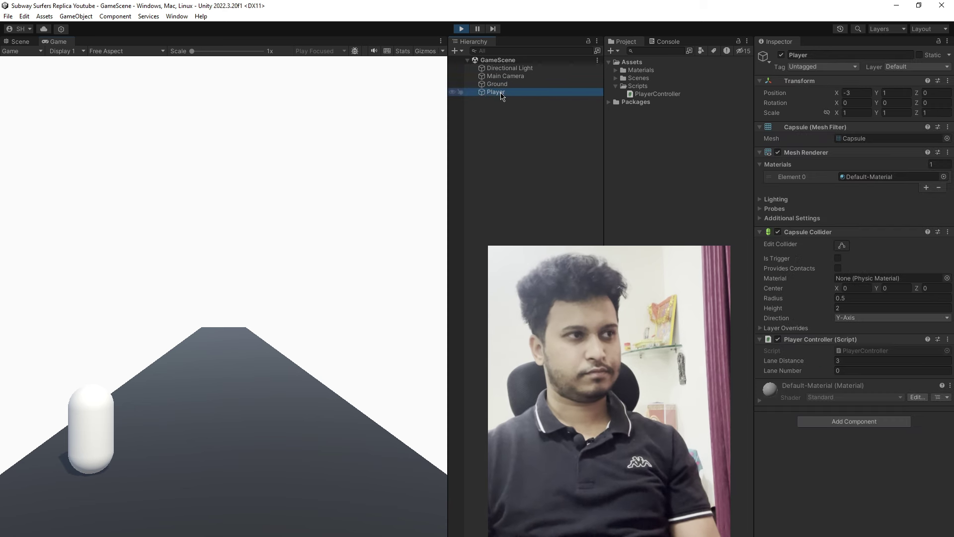
{"action": "left_click", "coordinate": [529, 93]}
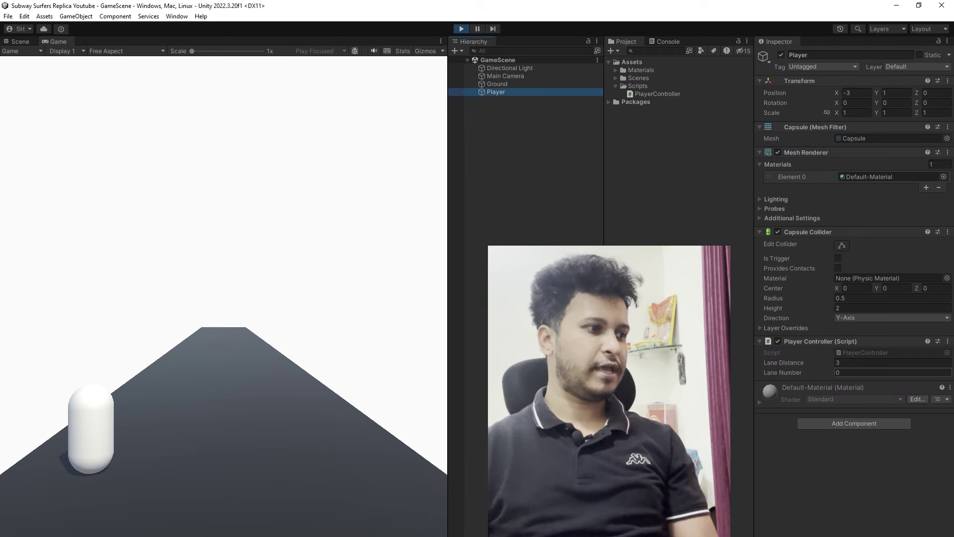
{"action": "left_click", "coordinate": [282, 420]}
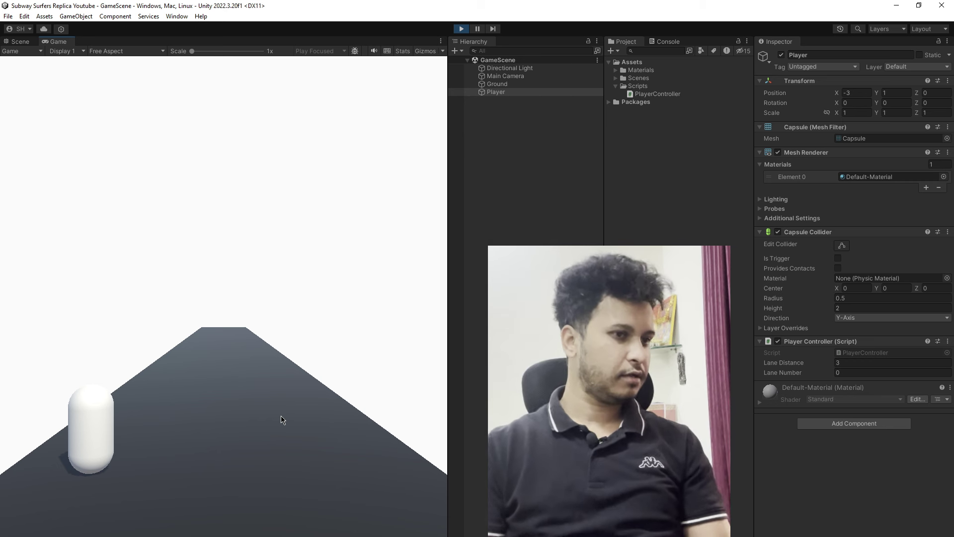
Tap Left and Right repeatedly as the capsule overruns the edge lanes, then stop playing
{"action": "key", "text": "Left"}
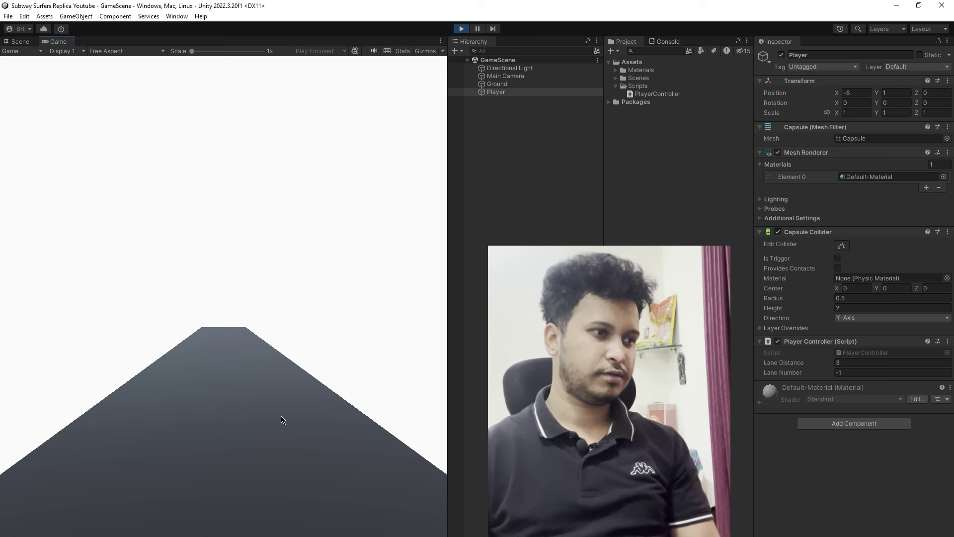
{"action": "key", "text": "Right"}
{"action": "key", "text": "Left"}
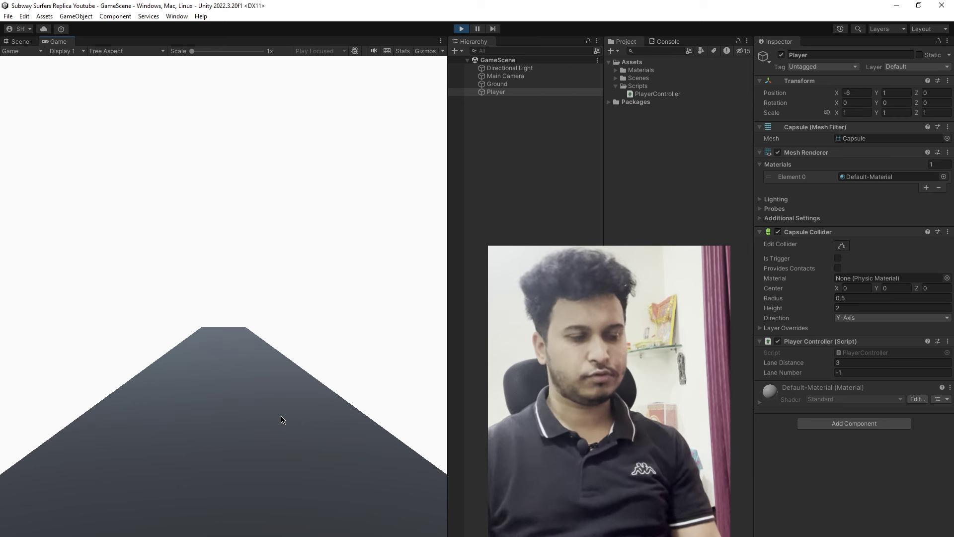
{"action": "key", "text": "Right"}
{"action": "key", "text": "Left"}
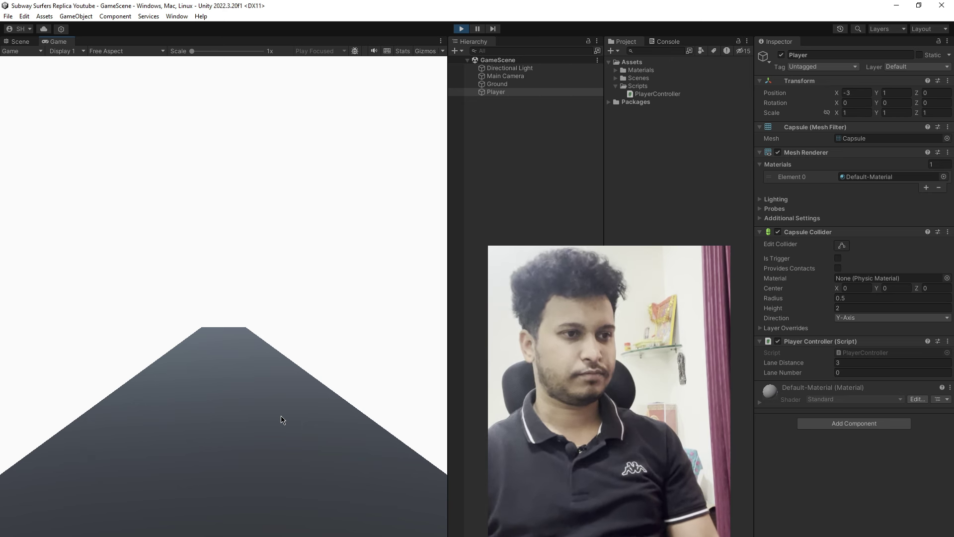
{"action": "key", "text": "Right"}
{"action": "key", "text": "Left"}
{"action": "key", "text": "Right"}
{"action": "key", "text": "Right"}
{"action": "key", "text": "Right"}
{"action": "key", "text": "Right"}
{"action": "key", "text": "Right"}
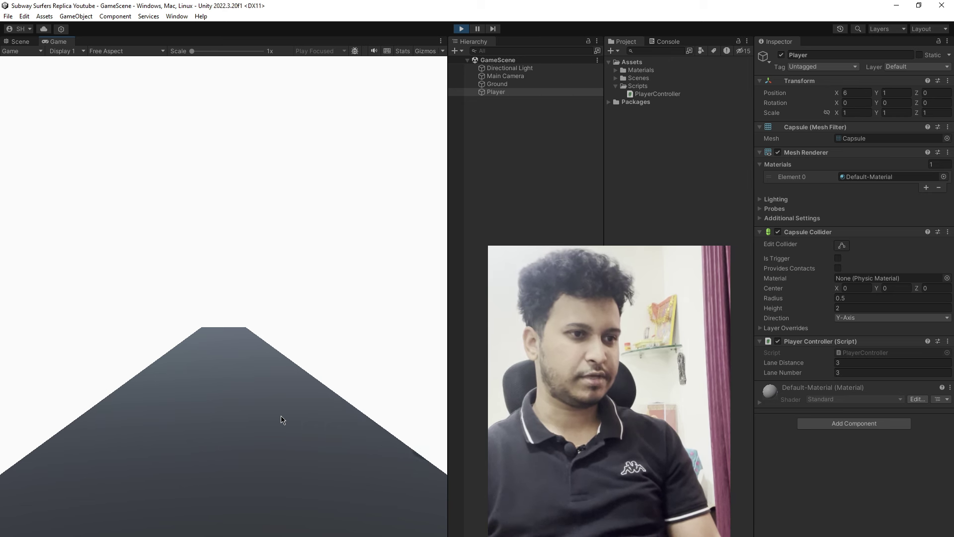
{"action": "key", "text": "Left"}
{"action": "key", "text": "Left"}
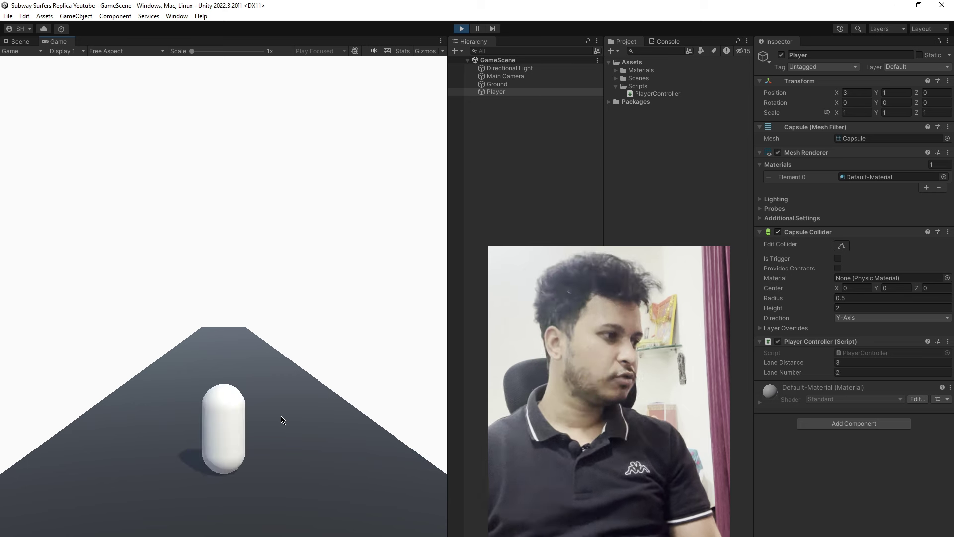
{"action": "key", "text": "Left"}
{"action": "key", "text": "Left"}
{"action": "key", "text": "Right"}
{"action": "key", "text": "Right"}
{"action": "key", "text": "Right"}
{"action": "key", "text": "Left"}
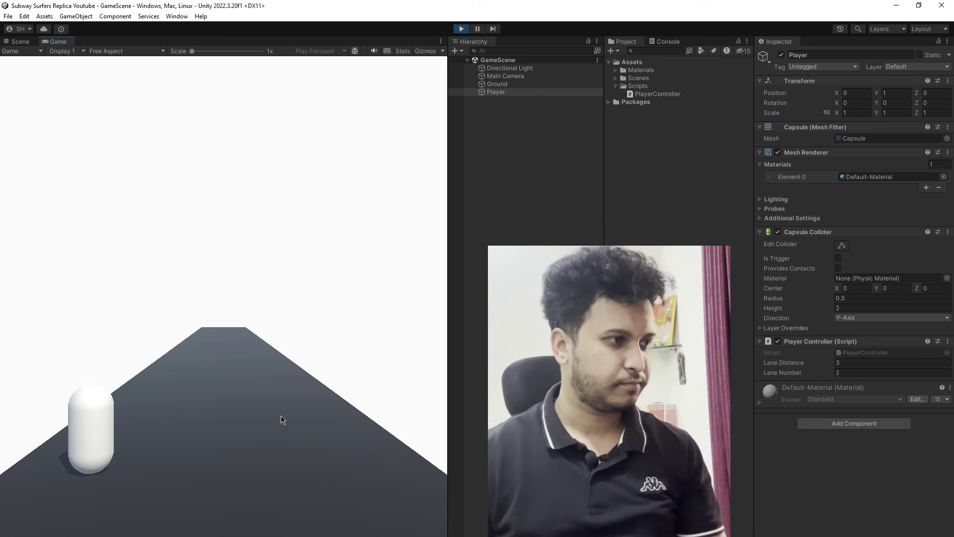
{"action": "key", "text": "Right"}
{"action": "key", "text": "Right"}
{"action": "key", "text": "Left"}
{"action": "key", "text": "Left"}
{"action": "key", "text": "Right"}
{"action": "key", "text": "Right"}
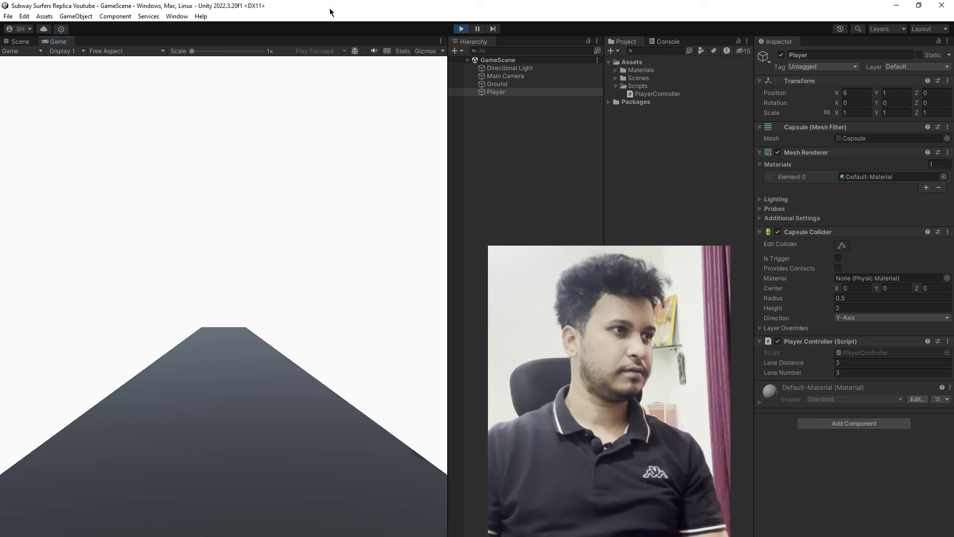
{"action": "left_click", "coordinate": [461, 28]}
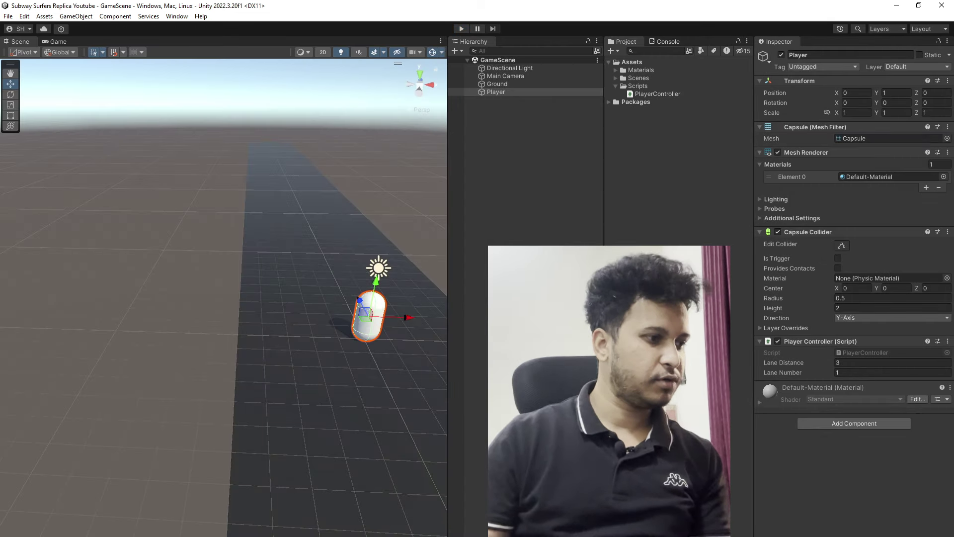
Change the lane checks to laneNumber >= 1 and laneNumber <= 1, then save PlayerController.cs
{"action": "key", "text": "alt+Tab"}
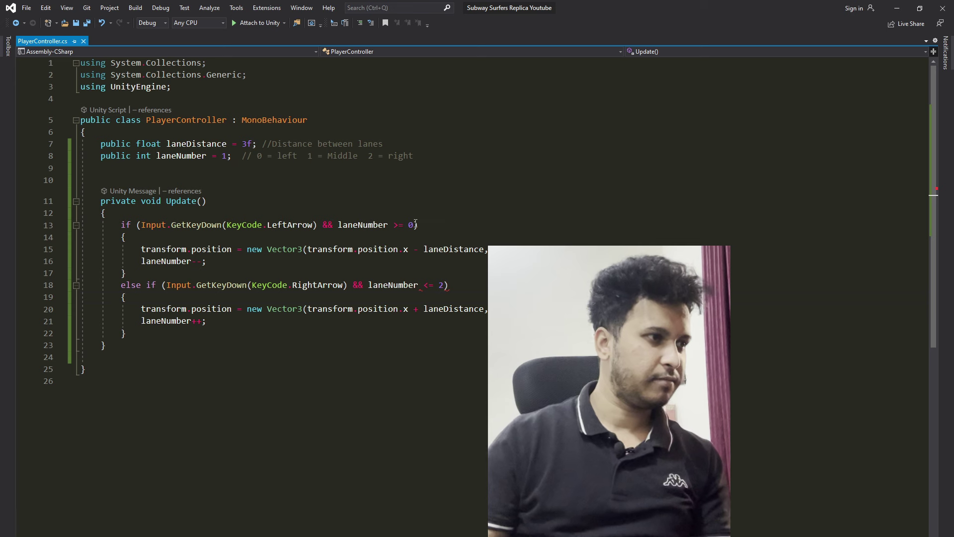
{"action": "key", "text": "BackSpace"}
{"action": "type", "text": "1"}
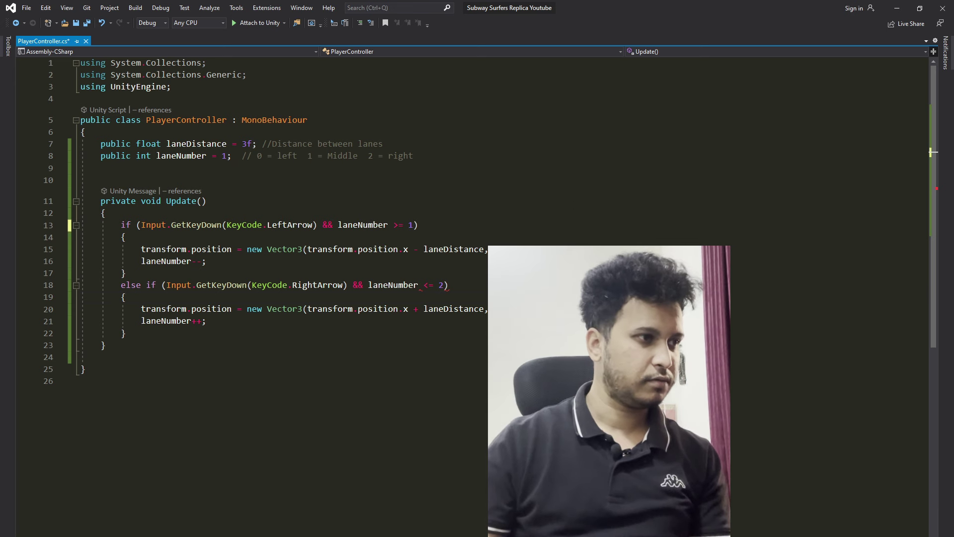
{"action": "left_click", "coordinate": [445, 285]}
{"action": "key", "text": "BackSpace"}
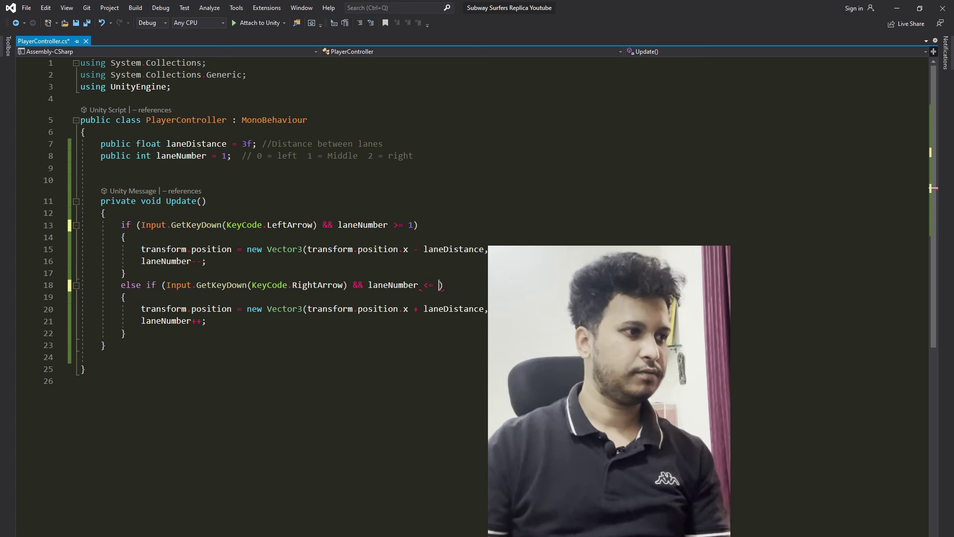
{"action": "type", "text": "1"}
{"action": "key", "text": "ctrl+s"}
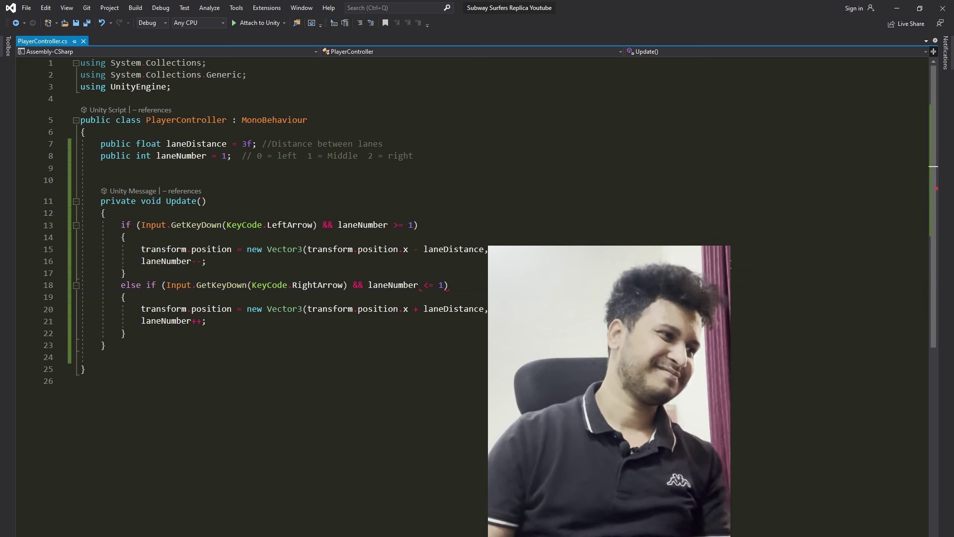
{"action": "key", "text": "alt+Tab"}
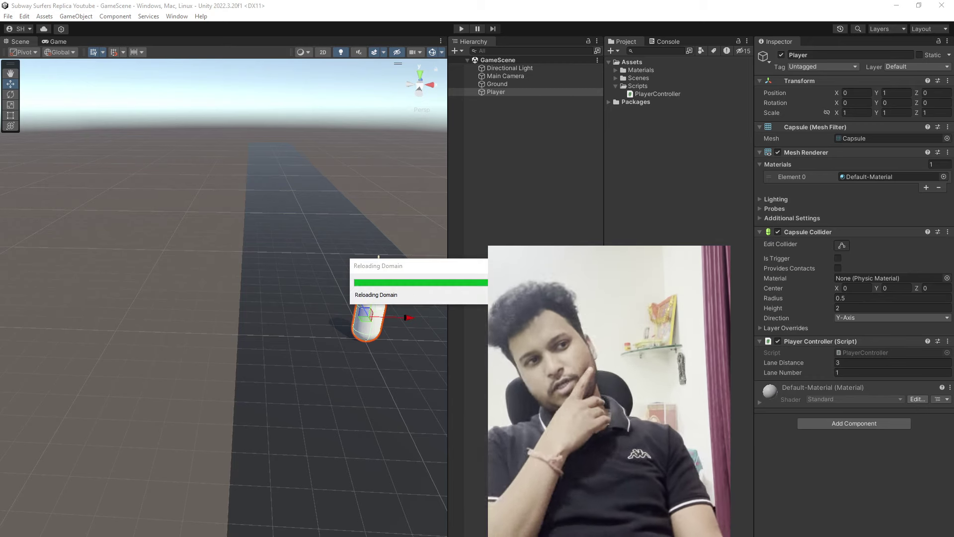
Run the game with Ctrl+P and hop the capsule between lanes, confirming X stays at -3, 0 or 3
{"action": "key", "text": "ctrl+p"}
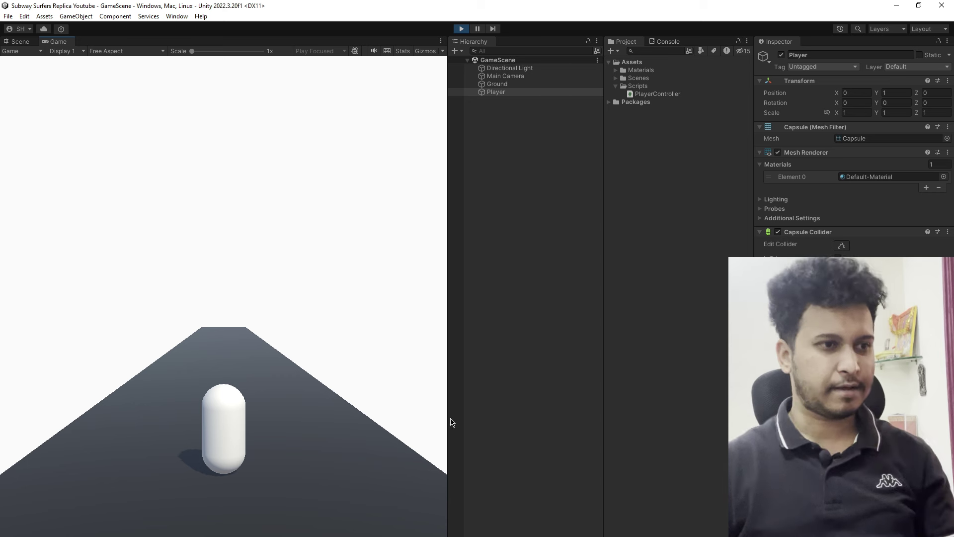
{"action": "key", "text": "Left"}
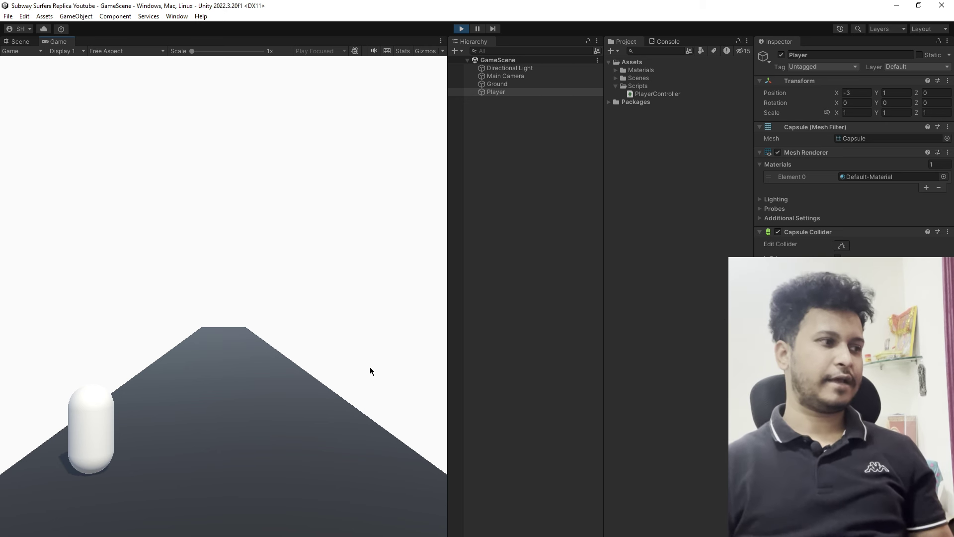
{"action": "key", "text": "Right"}
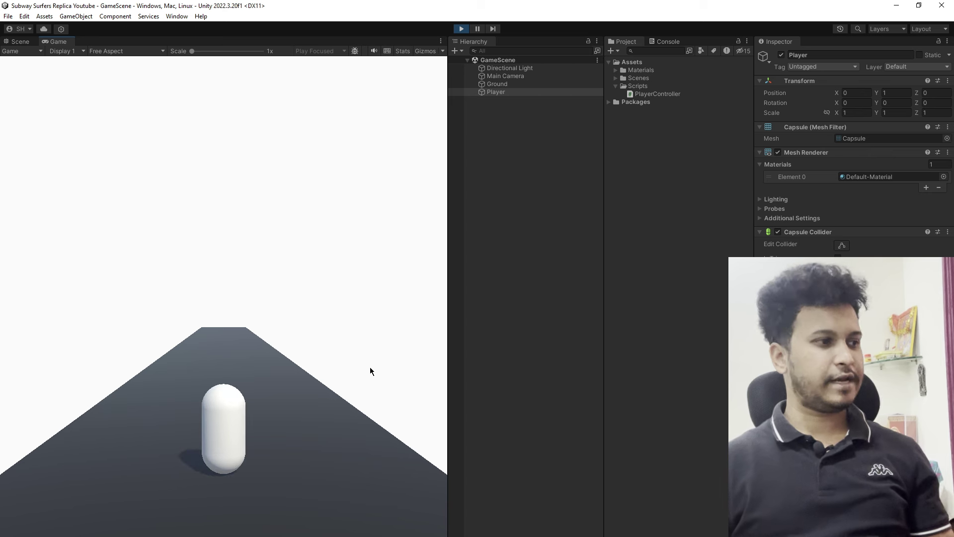
{"action": "key", "text": "Right"}
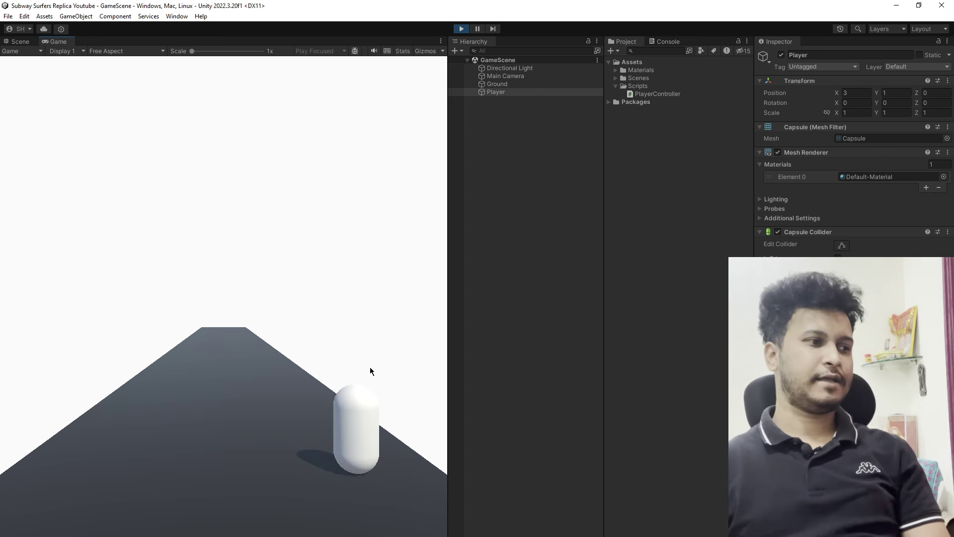
{"action": "key", "text": "Left"}
{"action": "key", "text": "Left"}
{"action": "key", "text": "Right"}
{"action": "key", "text": "Right"}
{"action": "key", "text": "Left"}
{"action": "key", "text": "Left"}
{"action": "key", "text": "Right"}
{"action": "key", "text": "Right"}
{"action": "key", "text": "Left"}
{"action": "key", "text": "Left"}
{"action": "key", "text": "Right"}
{"action": "key", "text": "Right"}
{"action": "key", "text": "Left"}
{"action": "key", "text": "Left"}
{"action": "key", "text": "Right"}
{"action": "key", "text": "Right"}
{"action": "key", "text": "Left"}
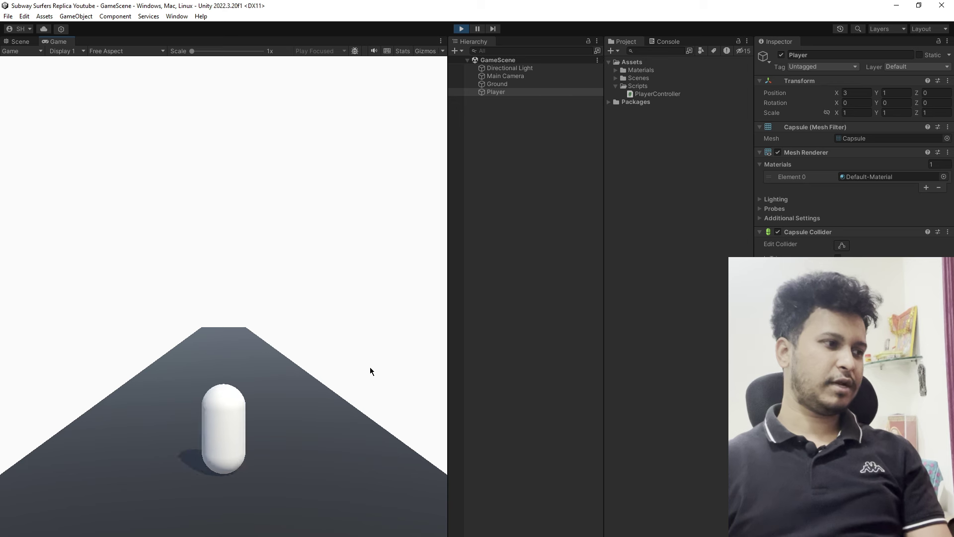
{"action": "key", "text": "Left"}
{"action": "key", "text": "Right"}
{"action": "key", "text": "Right"}
{"action": "key", "text": "Left"}
{"action": "key", "text": "Left"}
{"action": "key", "text": "Right"}
{"action": "key", "text": "Right"}
{"action": "key", "text": "Left"}
{"action": "key", "text": "Left"}
{"action": "key", "text": "Right"}
{"action": "key", "text": "Right"}
{"action": "key", "text": "Left"}
{"action": "key", "text": "Left"}
{"action": "key", "text": "Right"}
{"action": "key", "text": "Right"}
{"action": "key", "text": "Left"}
{"action": "key", "text": "Left"}
{"action": "key", "text": "Right"}
{"action": "key", "text": "Right"}
{"action": "key", "text": "Left"}
{"action": "key", "text": "Left"}
{"action": "key", "text": "Right"}
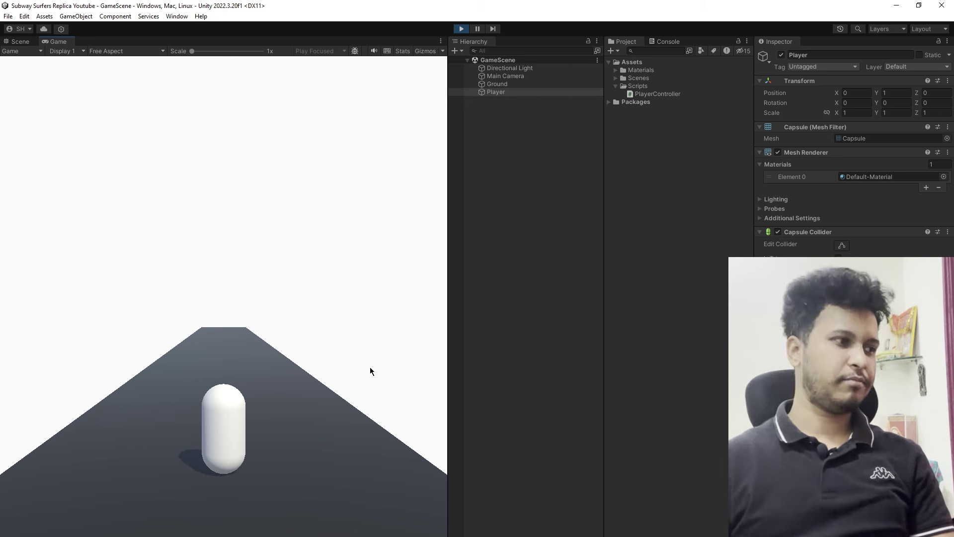
{"action": "key", "text": "Left"}
{"action": "key", "text": "Right"}
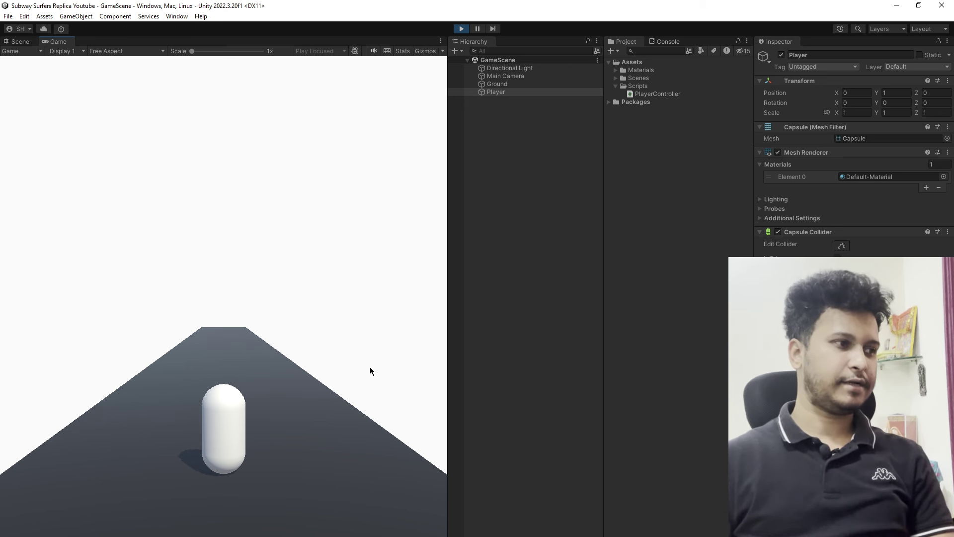
{"action": "key", "text": "Right"}
{"action": "key", "text": "Left"}
{"action": "key", "text": "Left"}
{"action": "key", "text": "Right"}
{"action": "key", "text": "Right"}
{"action": "key", "text": "Left"}
{"action": "key", "text": "Left"}
{"action": "key", "text": "Right"}
{"action": "key", "text": "Right"}
{"action": "key", "text": "Left"}
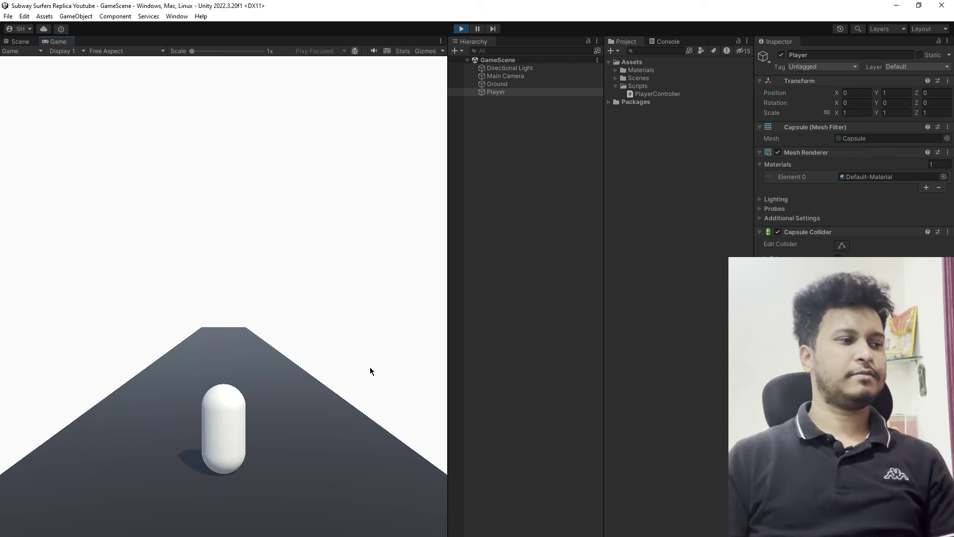
{"action": "key", "text": "Left"}
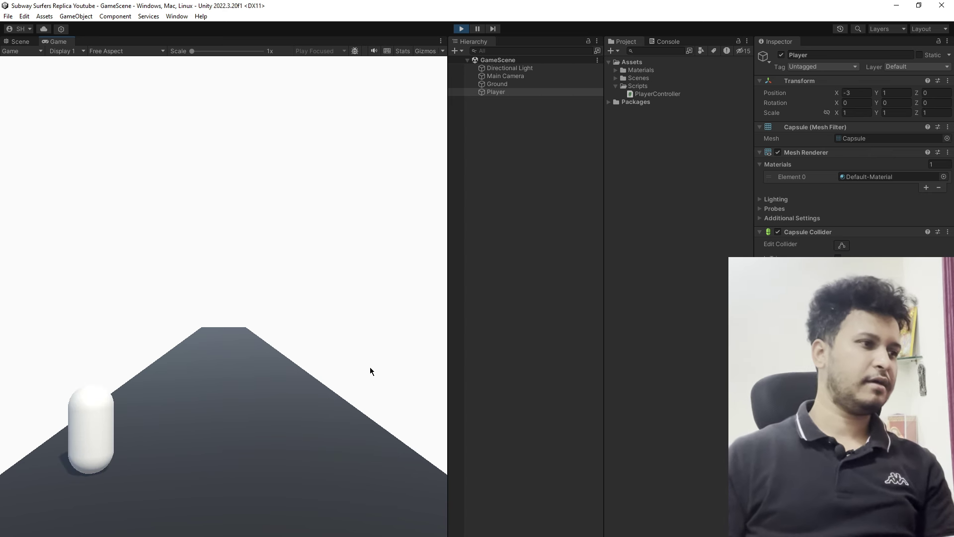
{"action": "key", "text": "Right"}
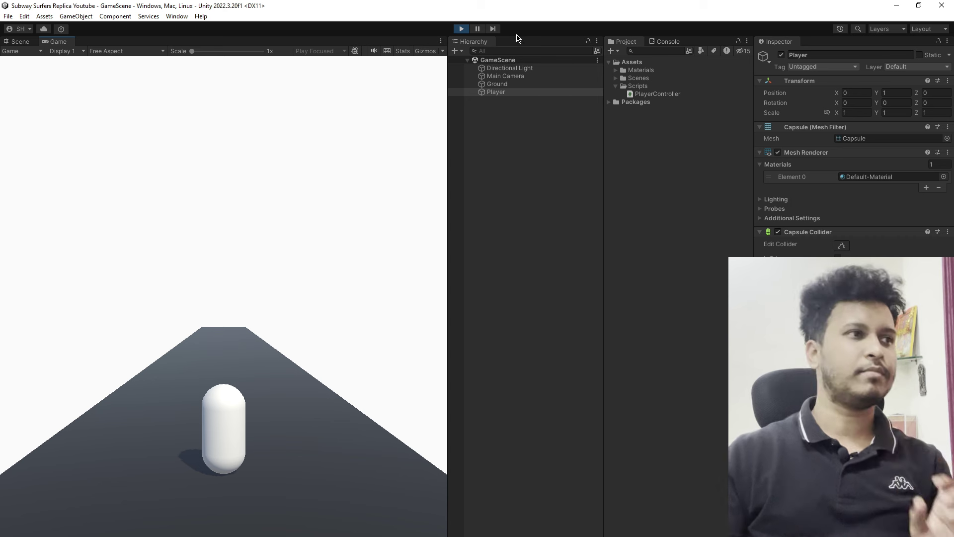
Exit Play mode, return to the Scene view, and select Player to review its settings at 0, 1, 0
{"action": "left_click", "coordinate": [455, 31]}
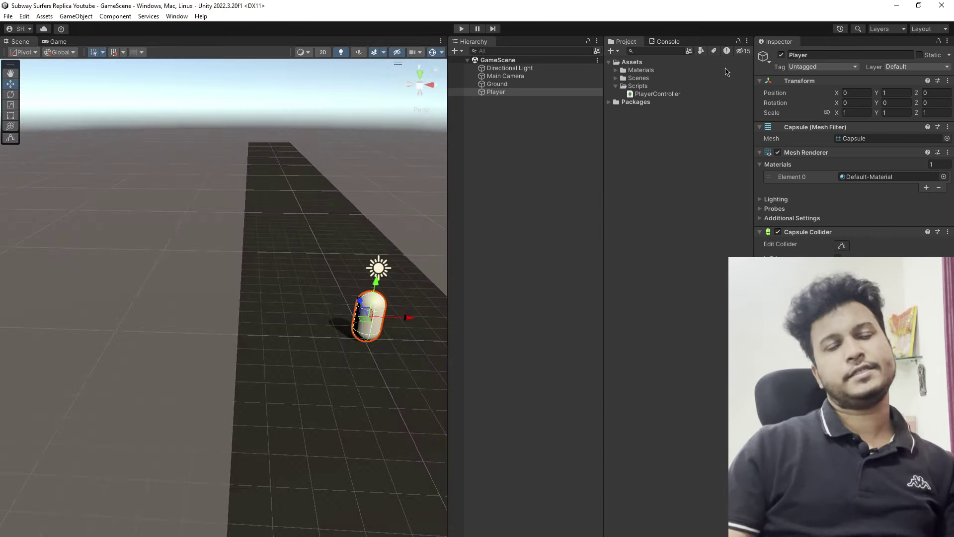
{"action": "left_click", "coordinate": [508, 143]}
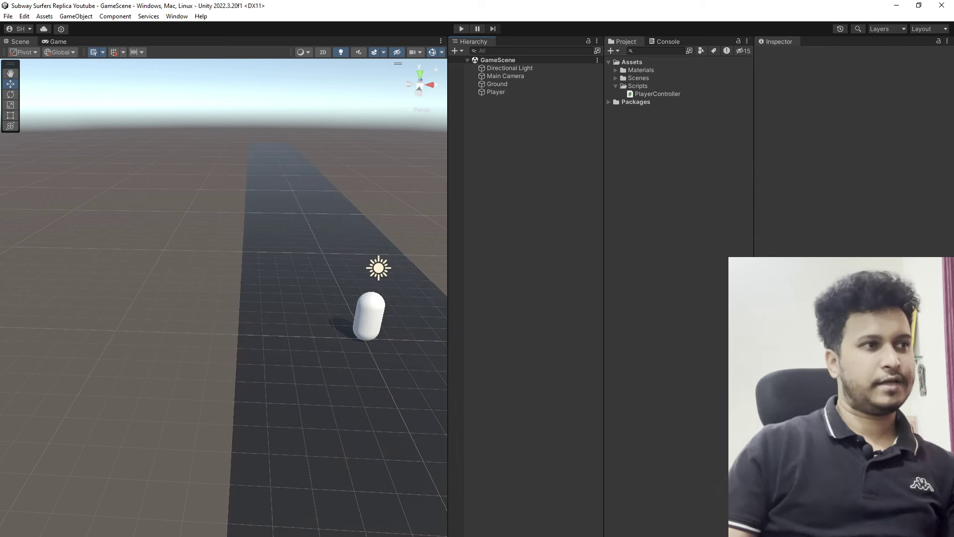
{"action": "left_click", "coordinate": [497, 84]}
{"action": "left_click", "coordinate": [496, 92]}
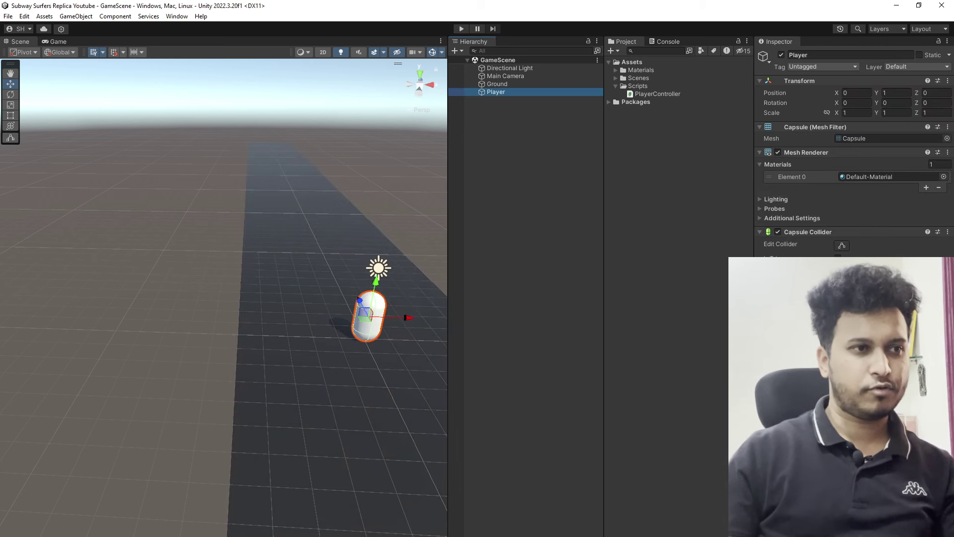
{"action": "key", "text": "alt+Tab"}
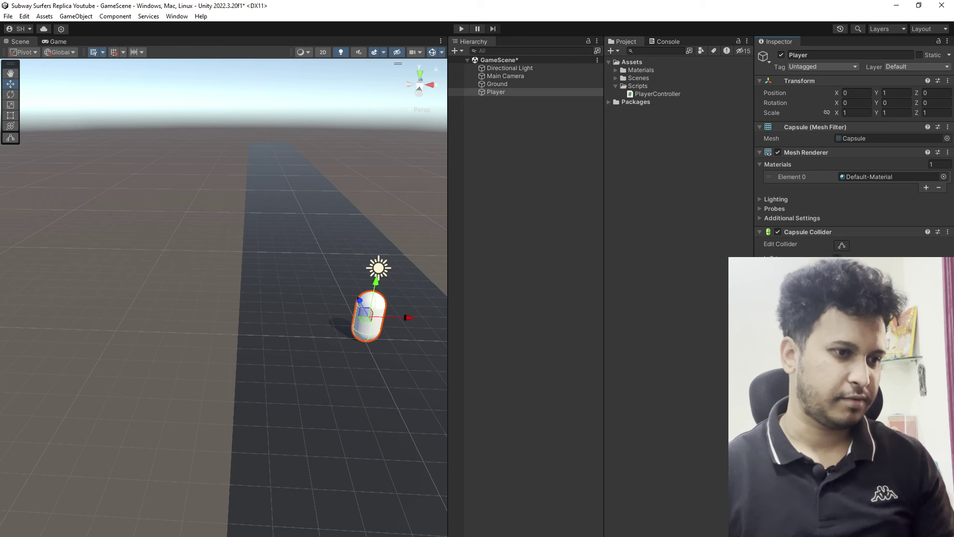
{"action": "scroll", "coordinate": [852, 149], "scroll_direction": "down", "scroll_amount": 1}
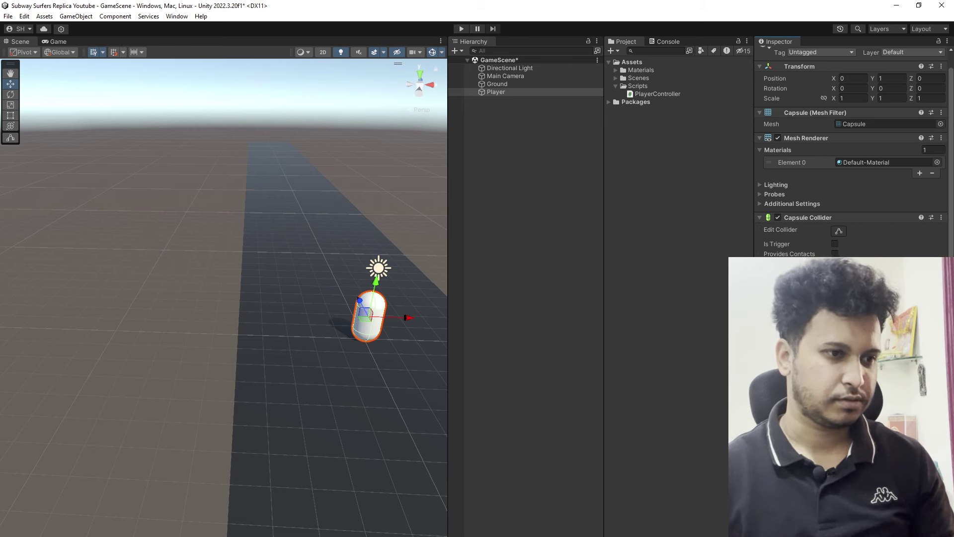
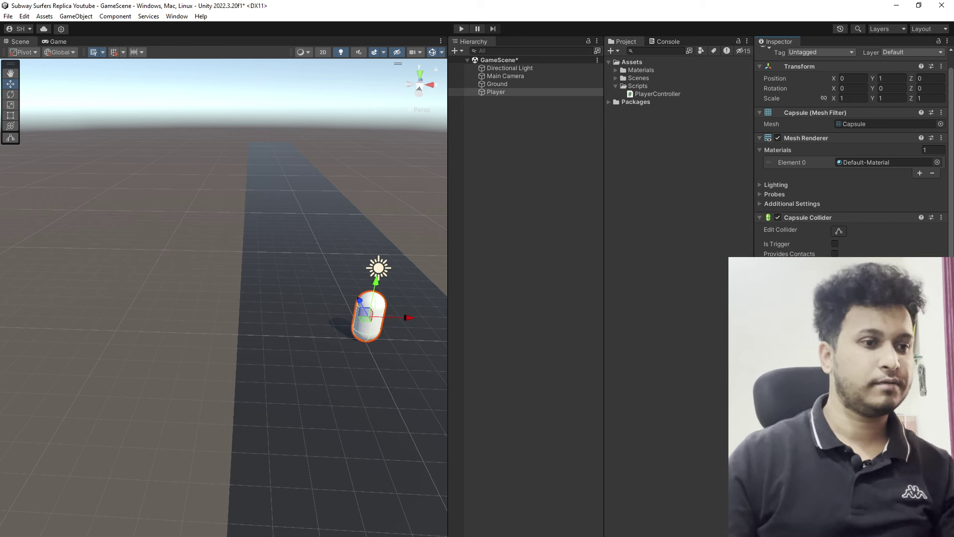
Save the game scene with Ctrl+S
{"action": "key", "text": "ctrl+s"}
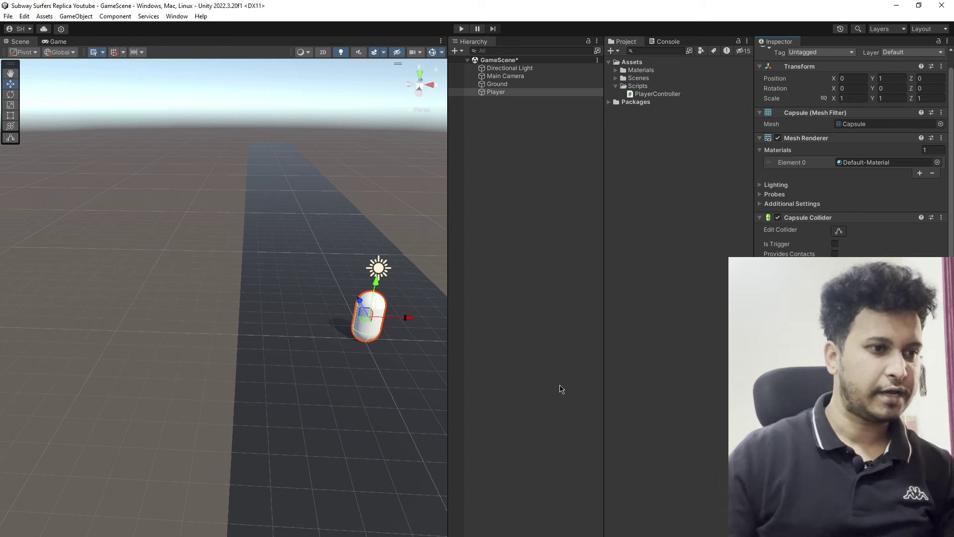
Declare 'private Rigidbody _rb;' below the lane fields, above Update() in PlayerController.cs
{"action": "mouse_move", "coordinate": [376, 536]}
{"action": "left_click", "coordinate": [377, 517]}
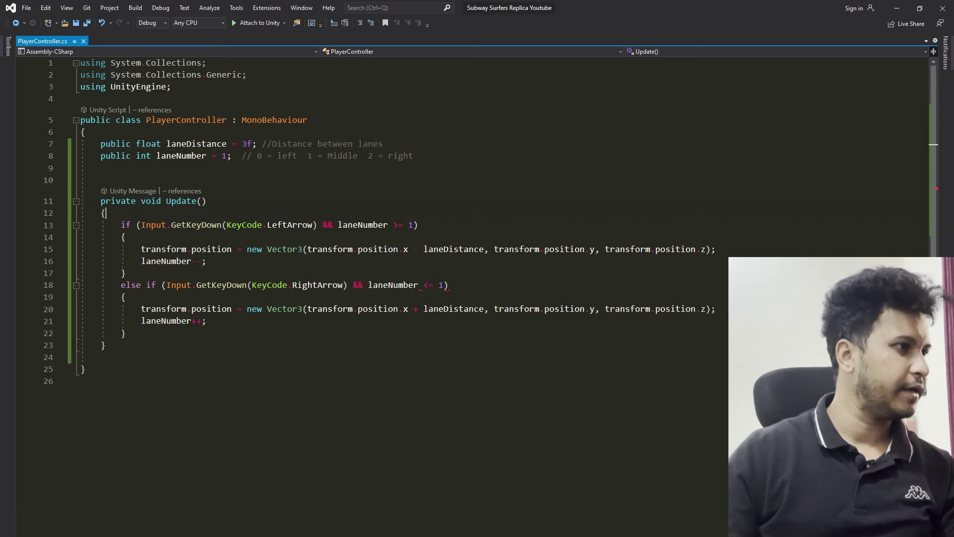
{"action": "left_click", "coordinate": [234, 168]}
{"action": "key", "text": "Return"}
{"action": "key", "text": "Return"}
{"action": "type", "text": "privat"}
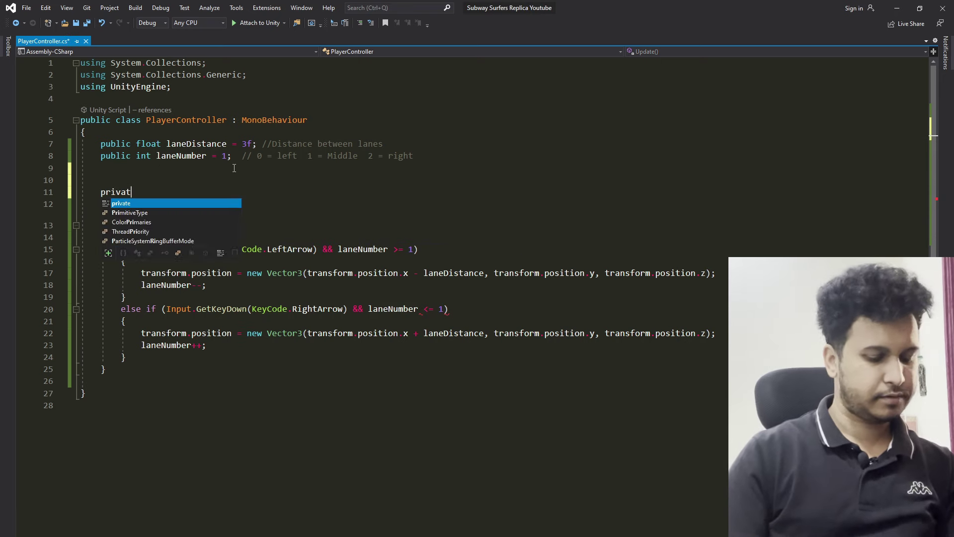
{"action": "type", "text": "e Rigid"}
{"action": "key", "text": "Tab"}
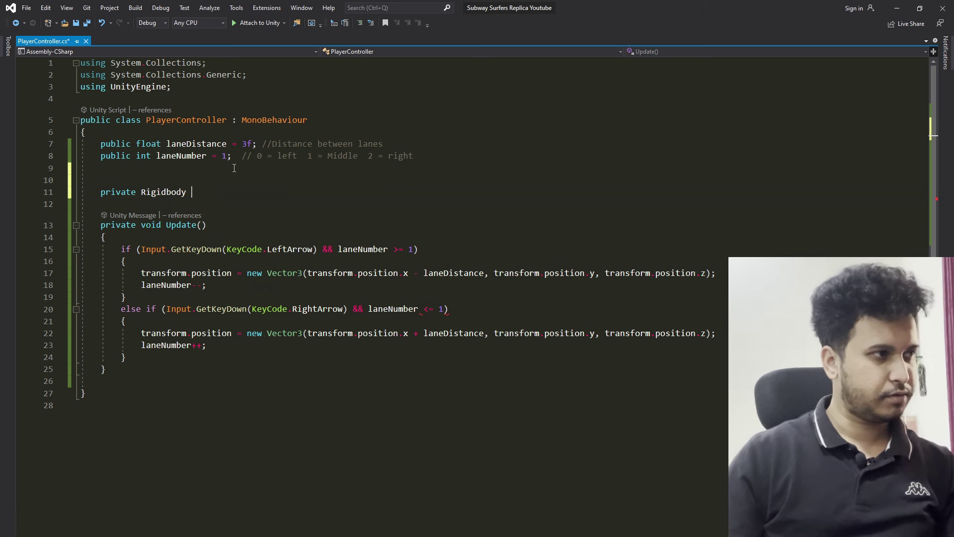
{"action": "type", "text": "_rb;"}
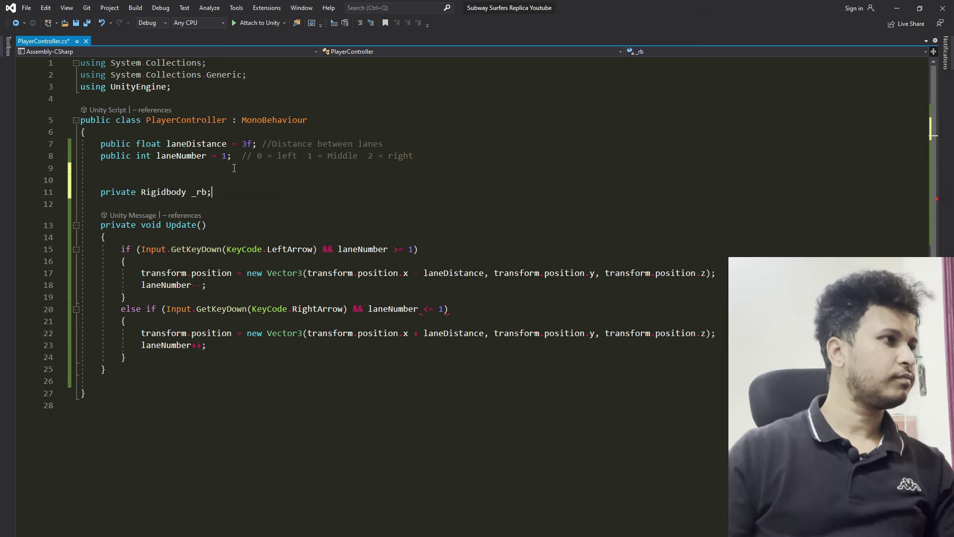
{"action": "scroll", "coordinate": [279, 189], "scroll_direction": "down", "scroll_amount": 2}
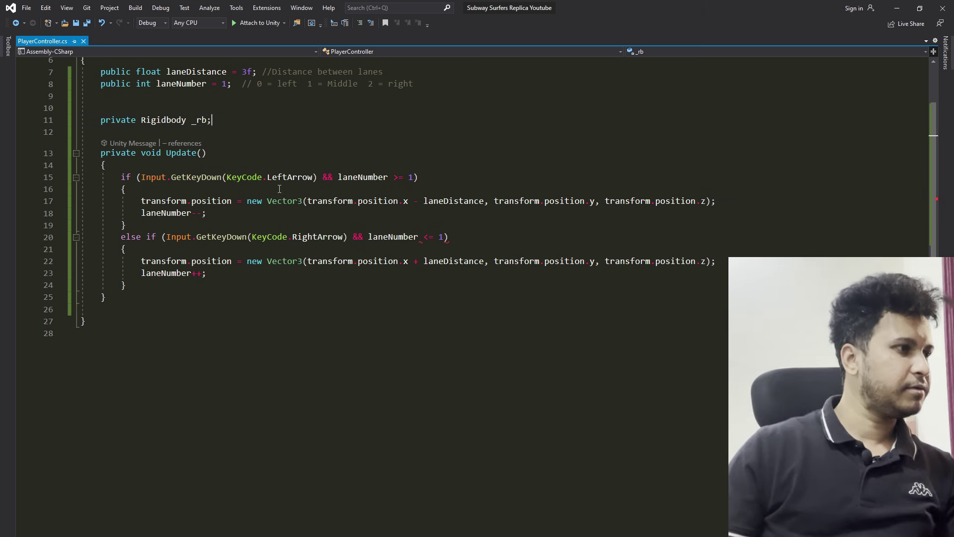
{"action": "scroll", "coordinate": [279, 189], "scroll_direction": "up", "scroll_amount": 1}
{"action": "scroll", "coordinate": [299, 337], "scroll_direction": "up", "scroll_amount": 1}
{"action": "scroll", "coordinate": [300, 348], "scroll_direction": "down", "scroll_amount": 1}
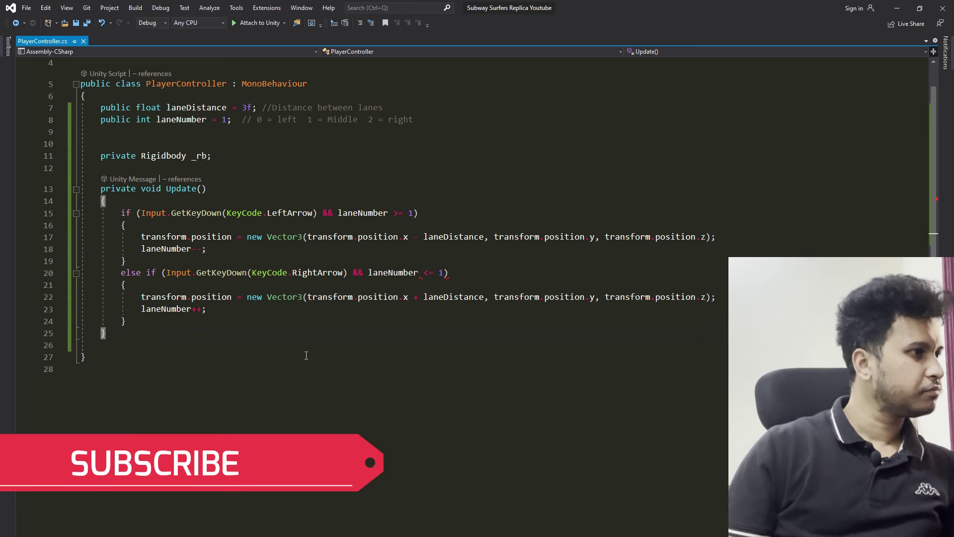
{"action": "key", "text": "Return"}
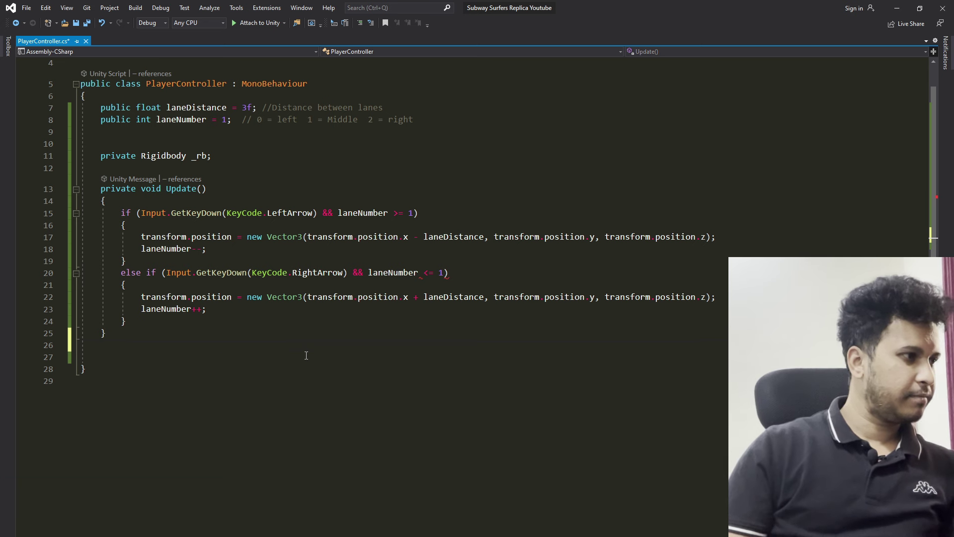
{"action": "key", "text": "BackSpace"}
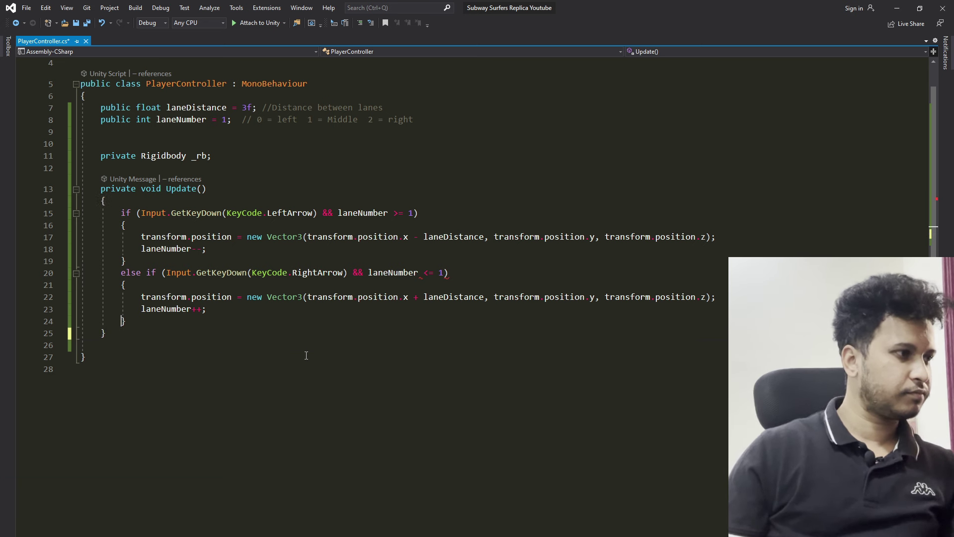
Add an else-if branch checking Input.GetKeyDown(KeyCode.UpArrow) after the RightArrow block, and save
{"action": "key", "text": "Return"}
{"action": "type", "text": "else "}
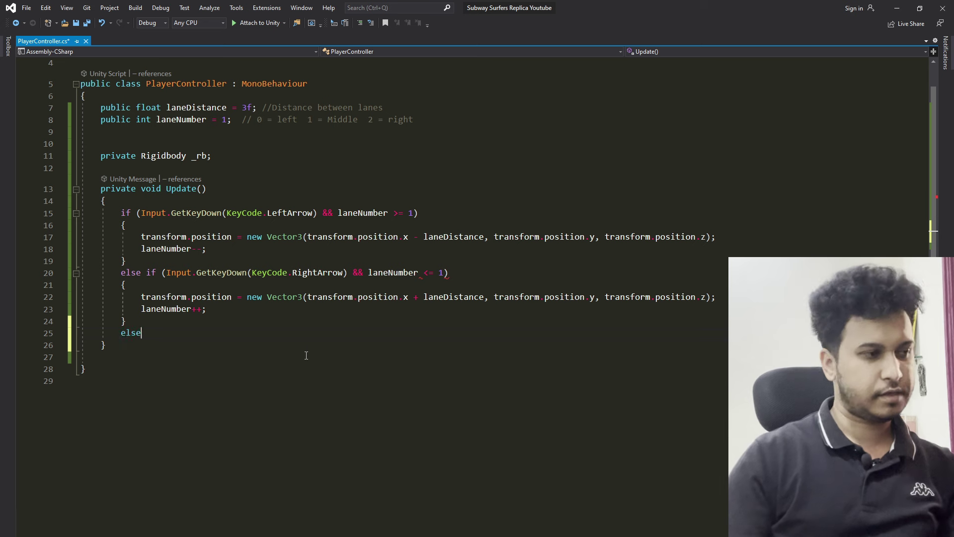
{"action": "type", "text": "if"}
{"action": "key", "text": "Tab"}
{"action": "key", "text": "Tab"}
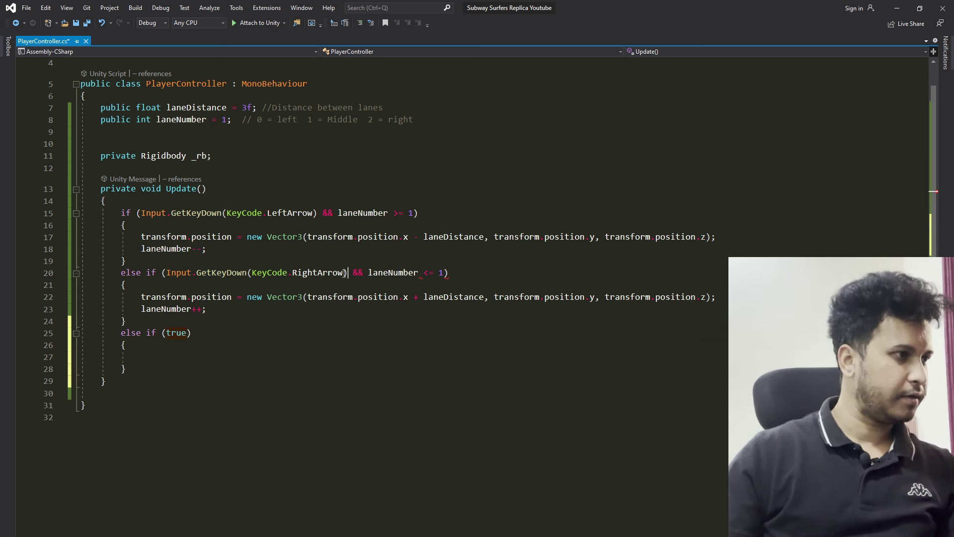
{"action": "left_click_drag", "start_coordinate": [348, 273], "coordinate": [167, 273]}
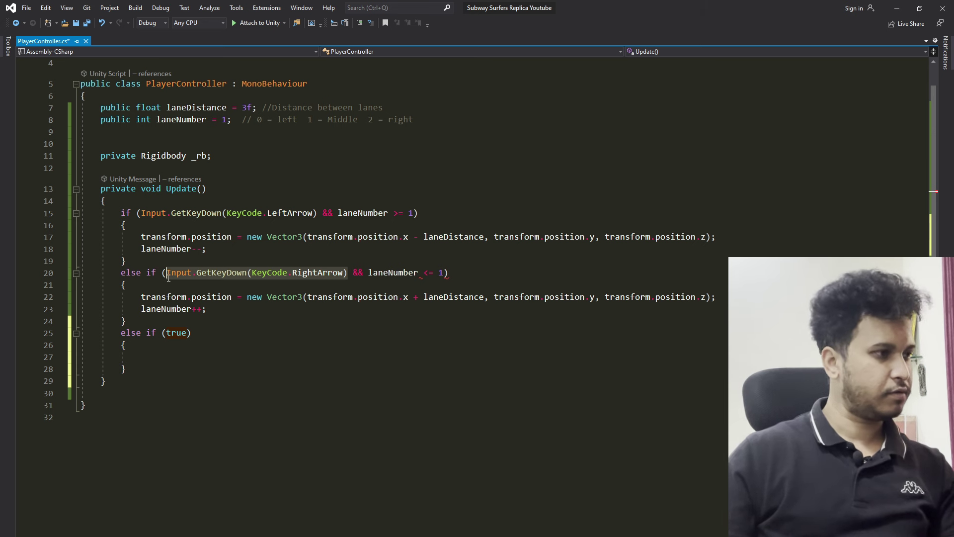
{"action": "key", "text": "ctrl+c"}
{"action": "double_click", "coordinate": [176, 333]}
{"action": "key", "text": "ctrl+v"}
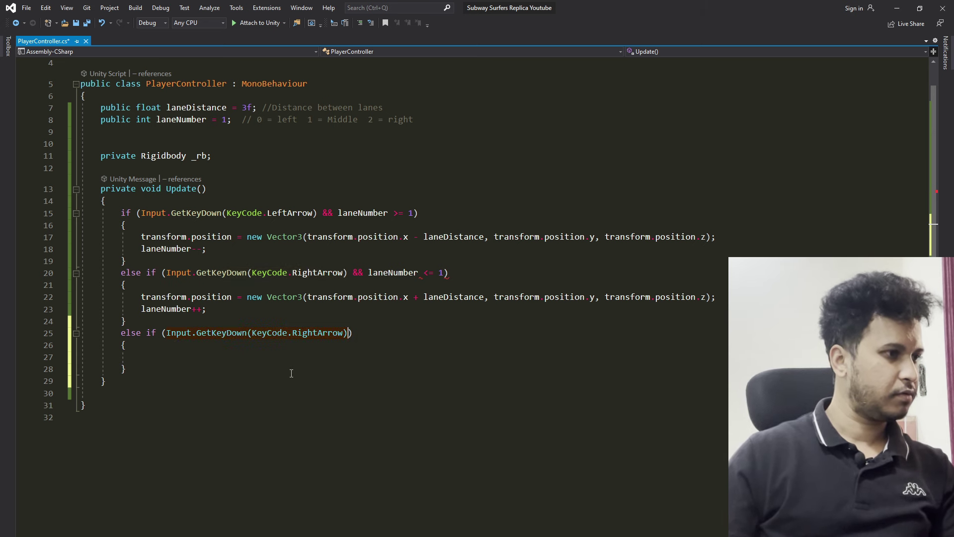
{"action": "double_click", "coordinate": [337, 339]}
{"action": "type", "text": "Up"}
{"action": "type", "text": "ar"}
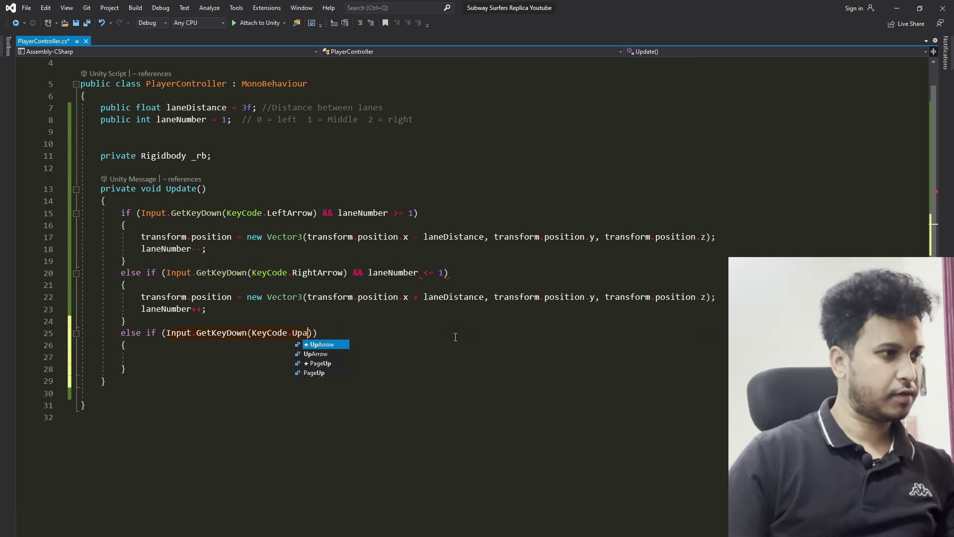
{"action": "type", "text": "ro"}
{"action": "key", "text": "Tab"}
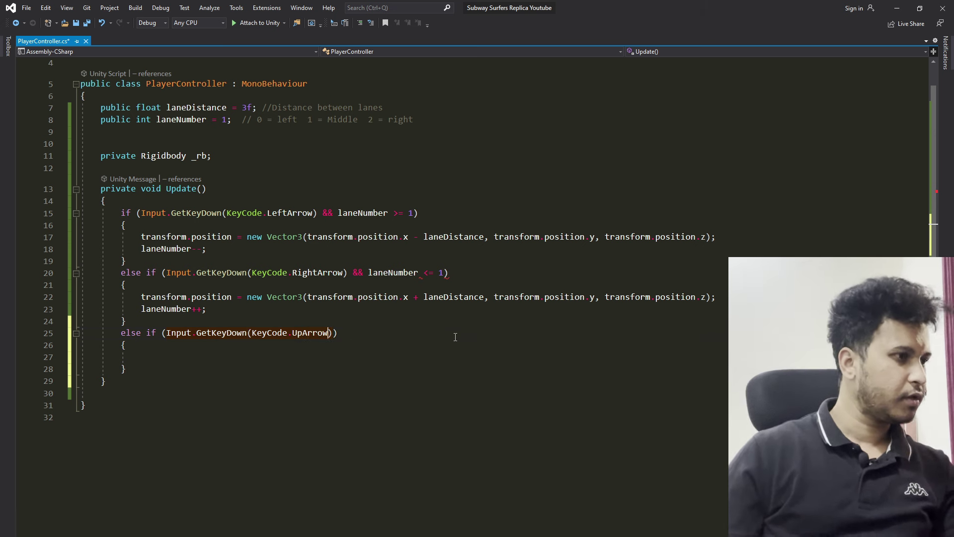
{"action": "key", "text": "Down"}
{"action": "key", "text": "Down"}
{"action": "key", "text": "ctrl+s"}
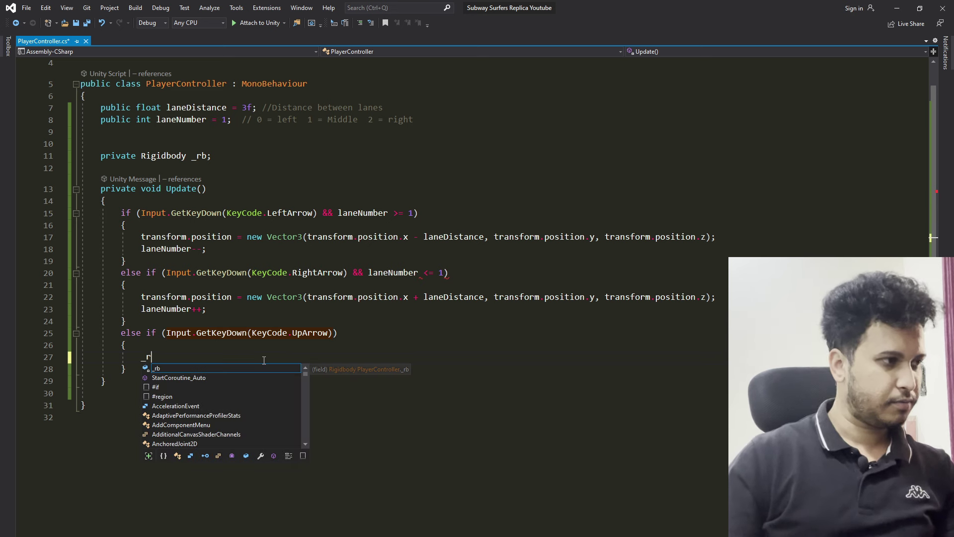
Write _rb.AddForce(Vector3.up * force) inside the UpArrow branch body
{"action": "type", "text": "rb"}
{"action": "key", "text": "Escape"}
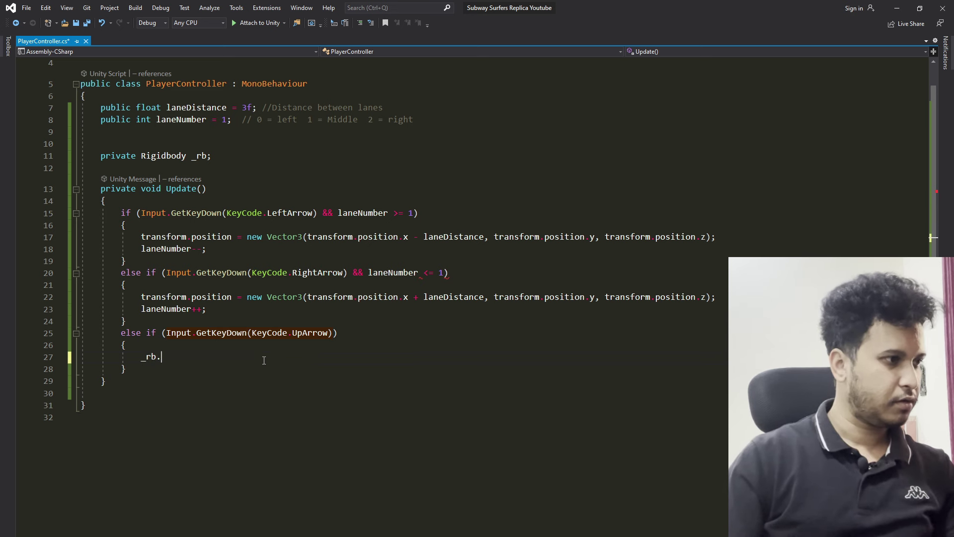
{"action": "type", "text": "add"}
{"action": "key", "text": "Down"}
{"action": "key", "text": "Tab"}
{"action": "type", "text": "("}
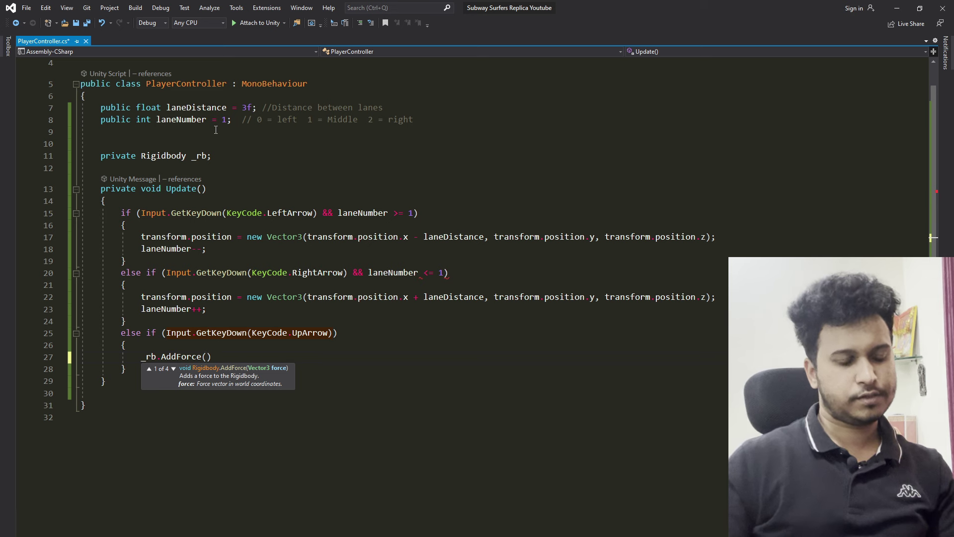
{"action": "type", "text": "Vect"}
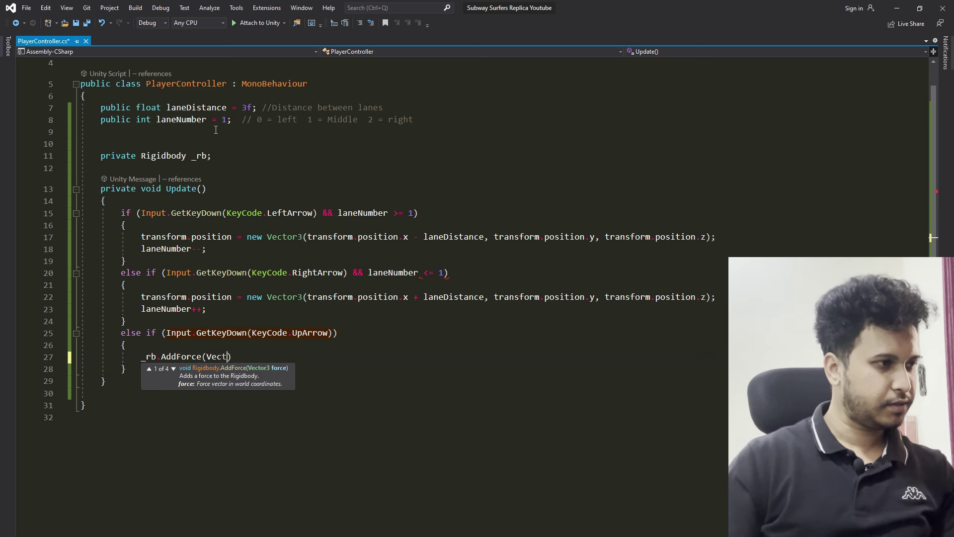
{"action": "key", "text": "Tab"}
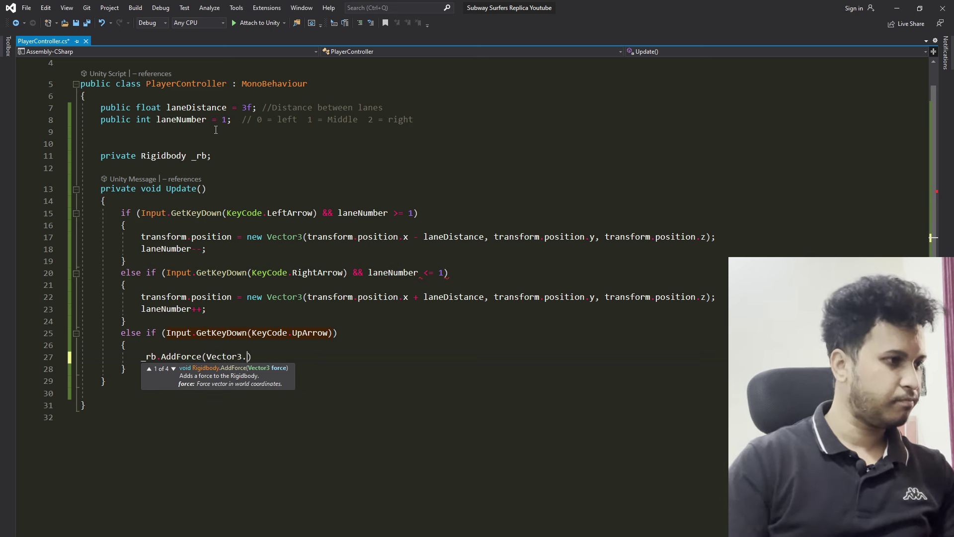
{"action": "type", "text": "up"}
{"action": "key", "text": "Tab"}
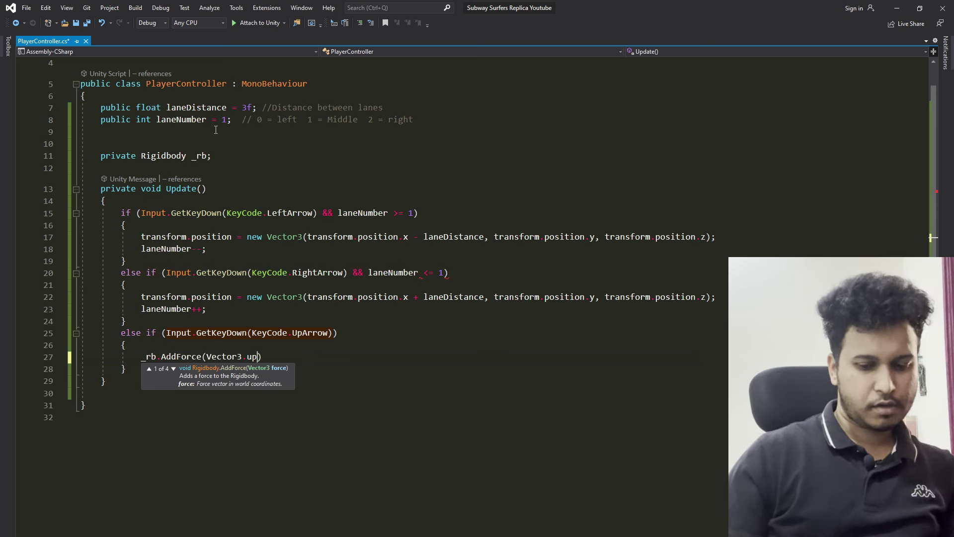
{"action": "type", "text": "+ fo"}
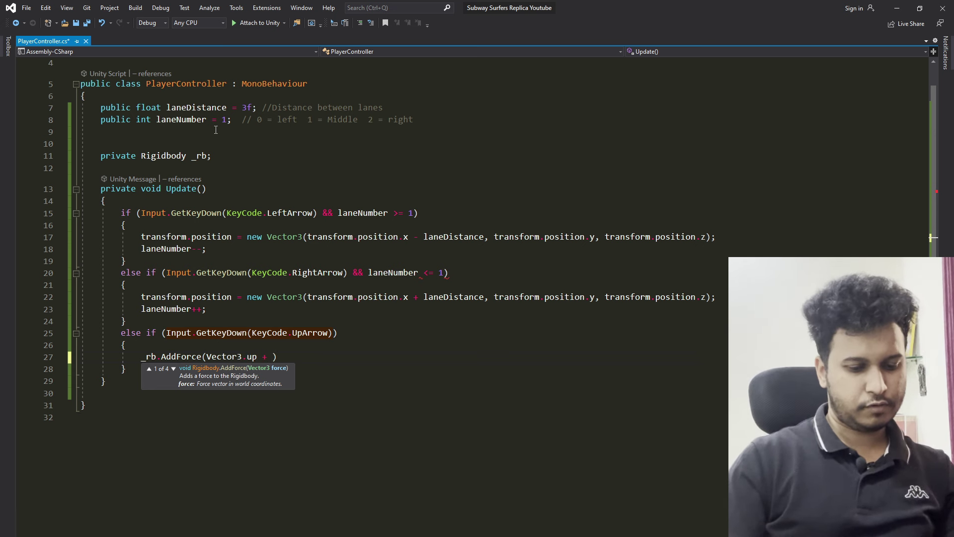
{"action": "type", "text": "rce"}
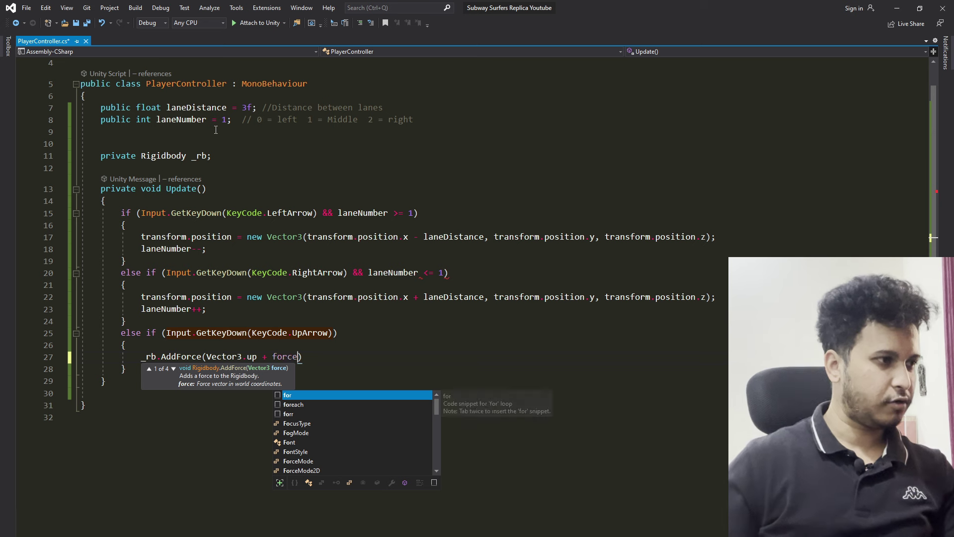
{"action": "key", "text": "Escape"}
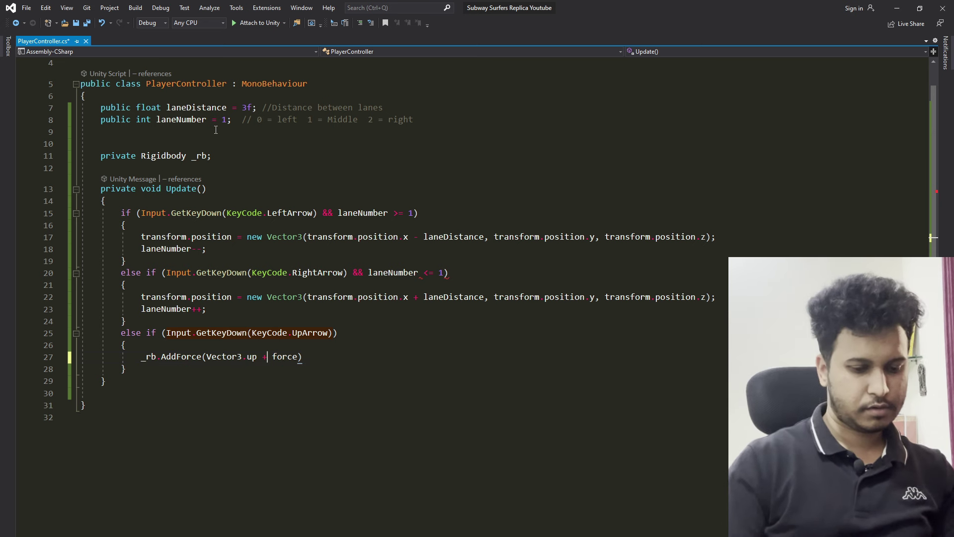
{"action": "type", "text": "*"}
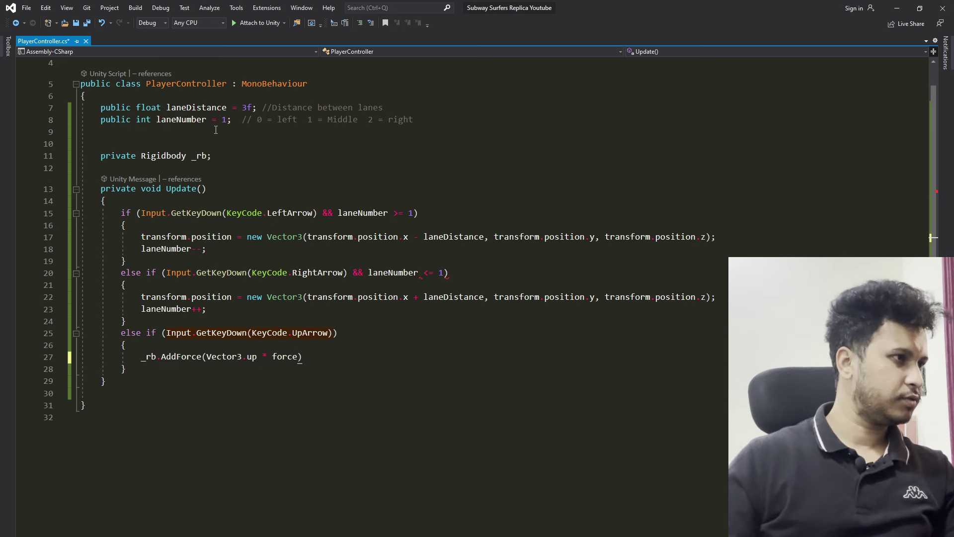
Add a 'public float force = 10;' field on line 9 and save the script
{"action": "left_click", "coordinate": [177, 135]}
{"action": "type", "text": "publi"}
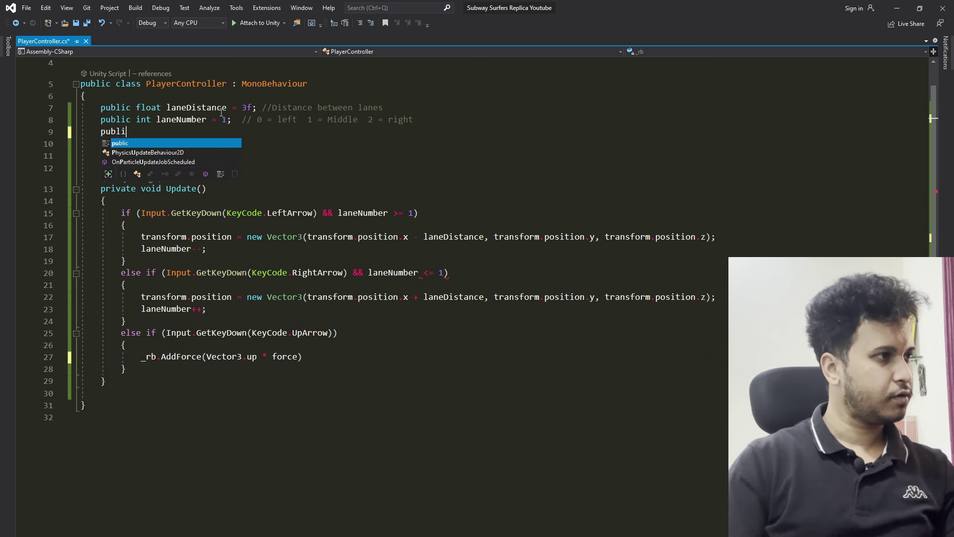
{"action": "type", "text": "c float force = 1"}
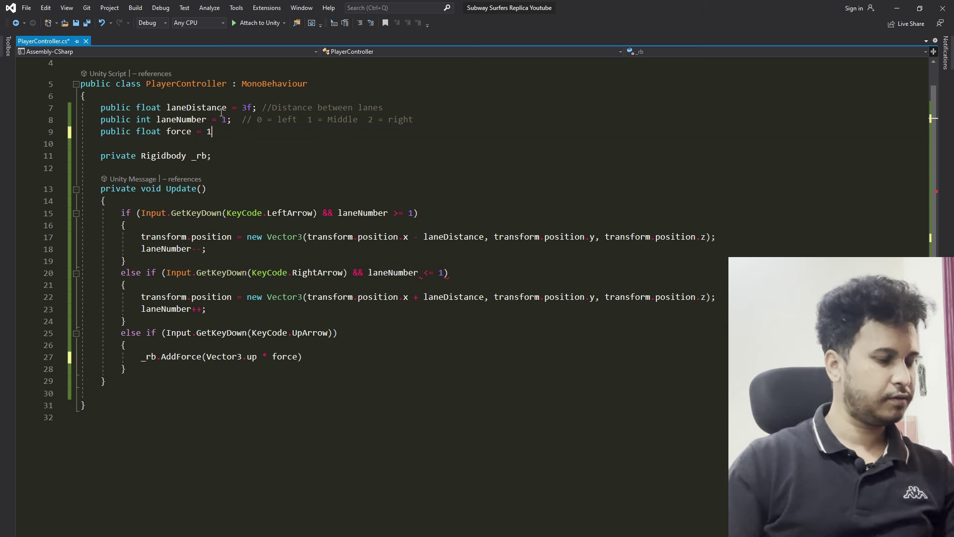
{"action": "type", "text": "0;"}
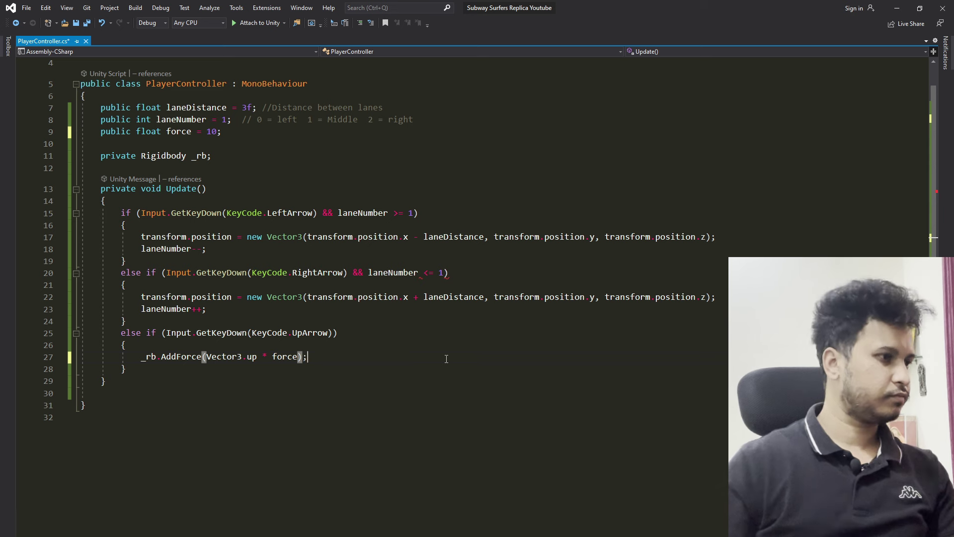
{"action": "key", "text": "ctrl+s"}
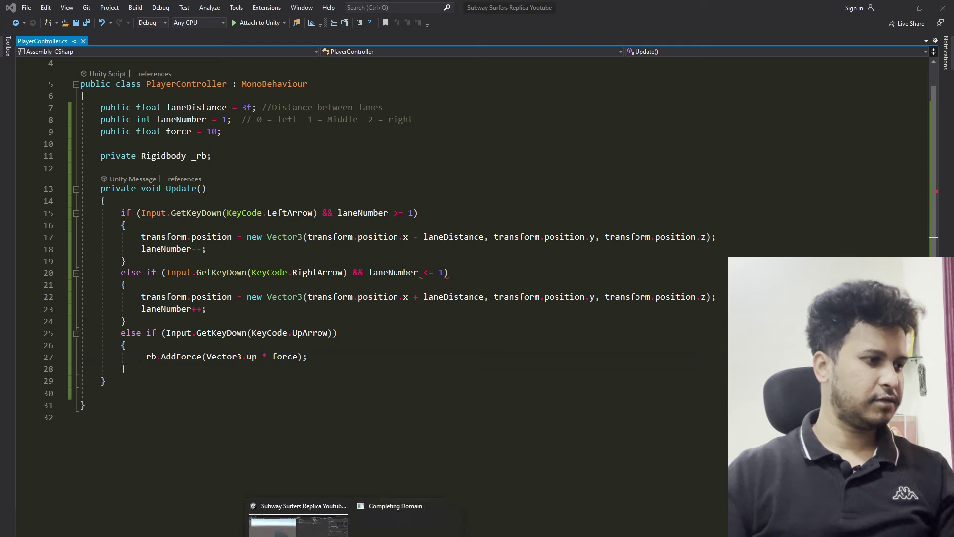
Test left and right lane switching in Play mode, then stop and return to Visual Studio
{"action": "left_click", "coordinate": [298, 525]}
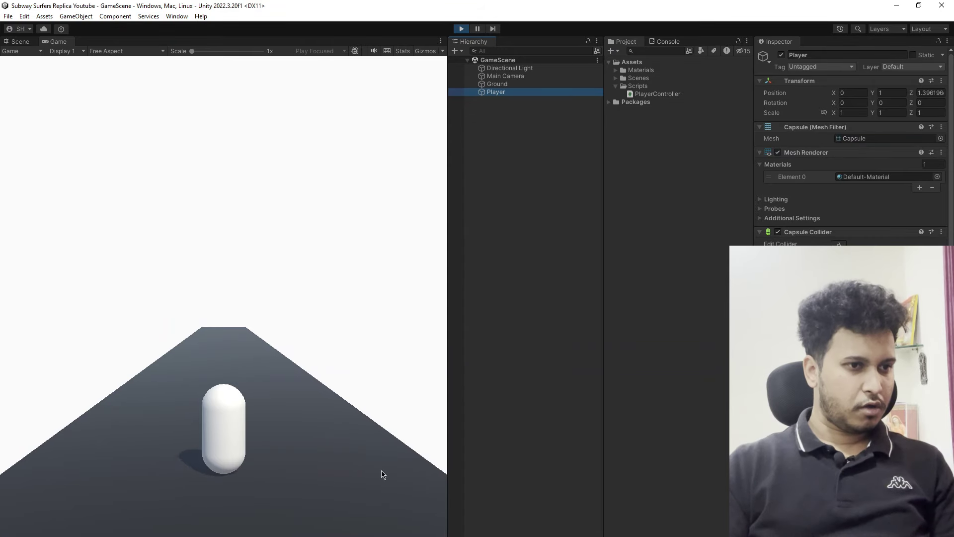
{"action": "left_click", "coordinate": [313, 417]}
{"action": "key", "text": "Left"}
{"action": "key", "text": "Right"}
{"action": "key", "text": "Right"}
{"action": "key", "text": "Left"}
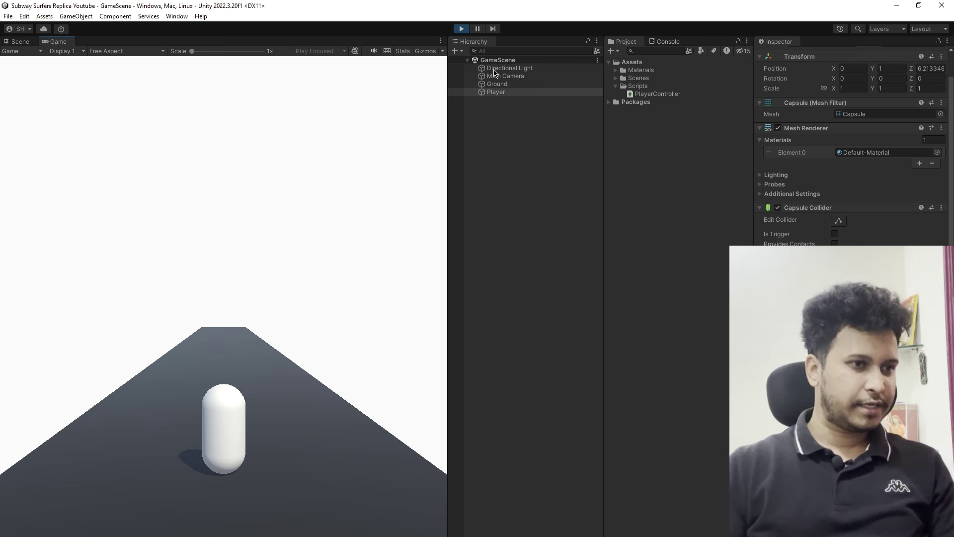
{"action": "left_click", "coordinate": [462, 30]}
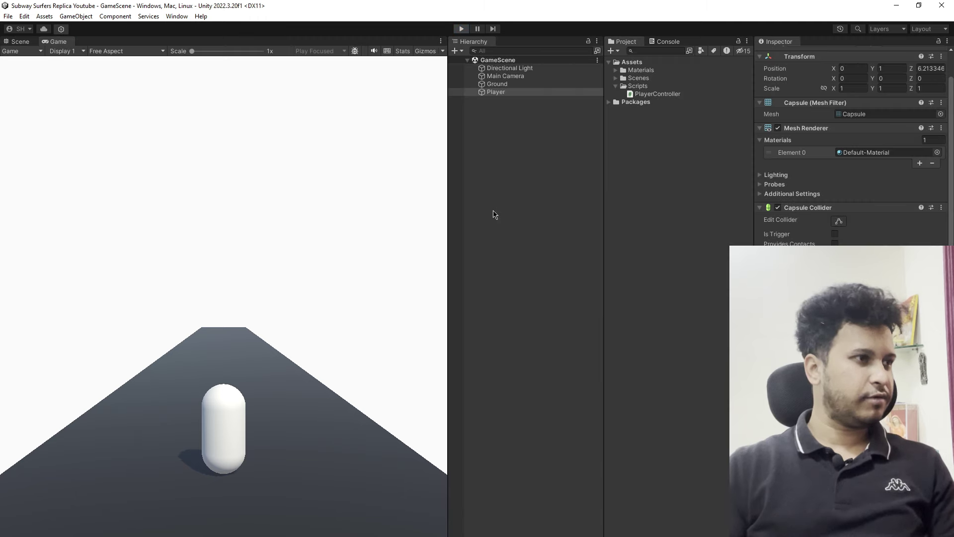
{"action": "key", "text": "alt+Tab"}
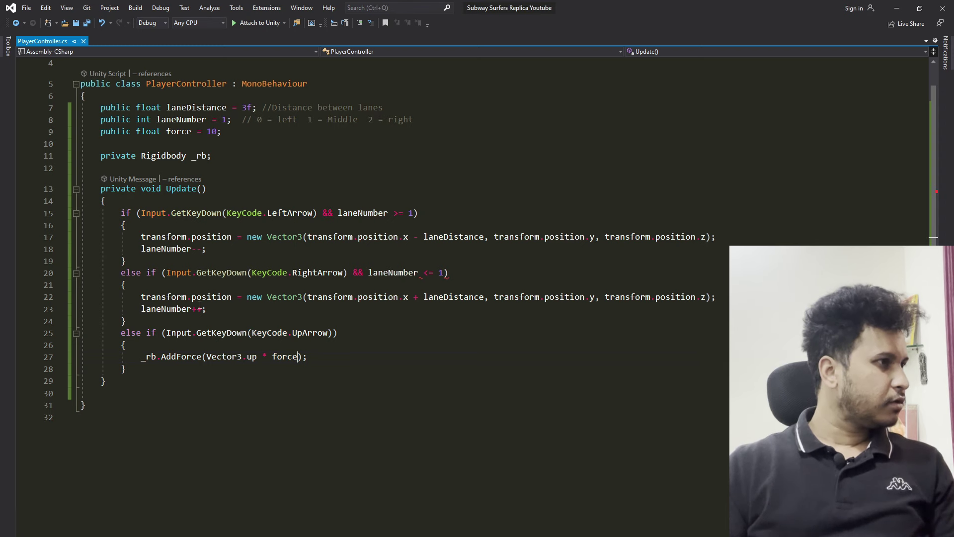
Add a Start() method containing '_rb = GetComponent<Rigidbody>();' and save PlayerController.cs
{"action": "left_click", "coordinate": [258, 168]}
{"action": "key", "text": "Return"}
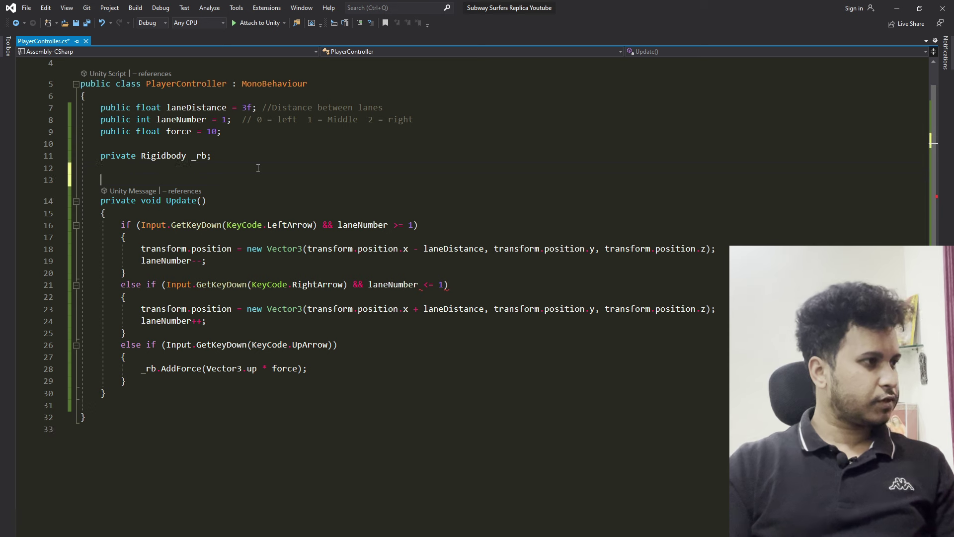
{"action": "key", "text": "Return"}
{"action": "key", "text": "Up"}
{"action": "type", "text": "start"}
{"action": "key", "text": "Return"}
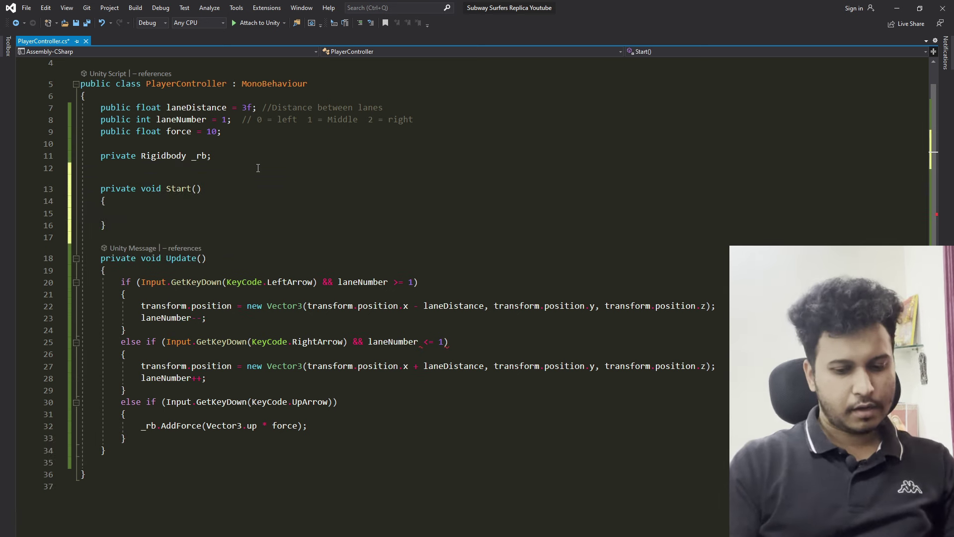
{"action": "type", "text": "_rb = GetComp"}
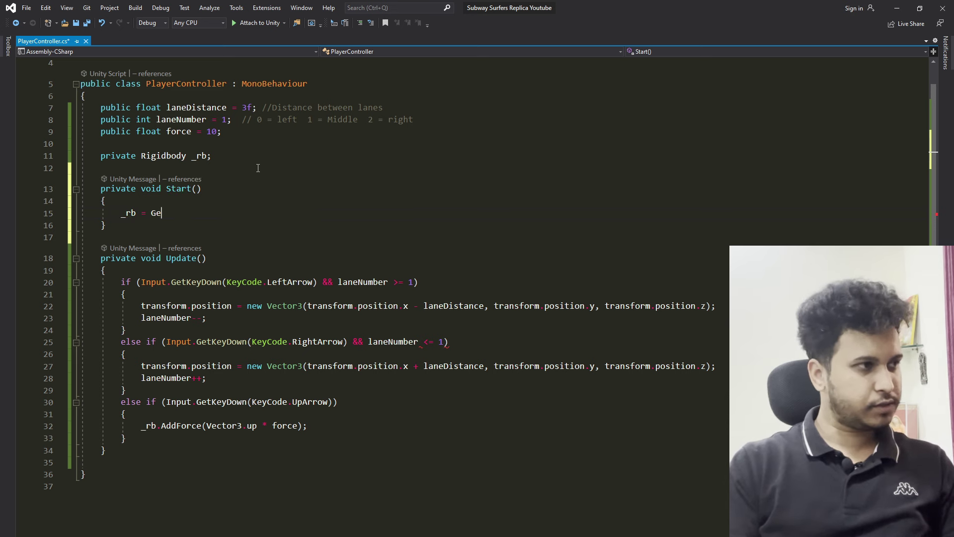
{"action": "key", "text": "Tab"}
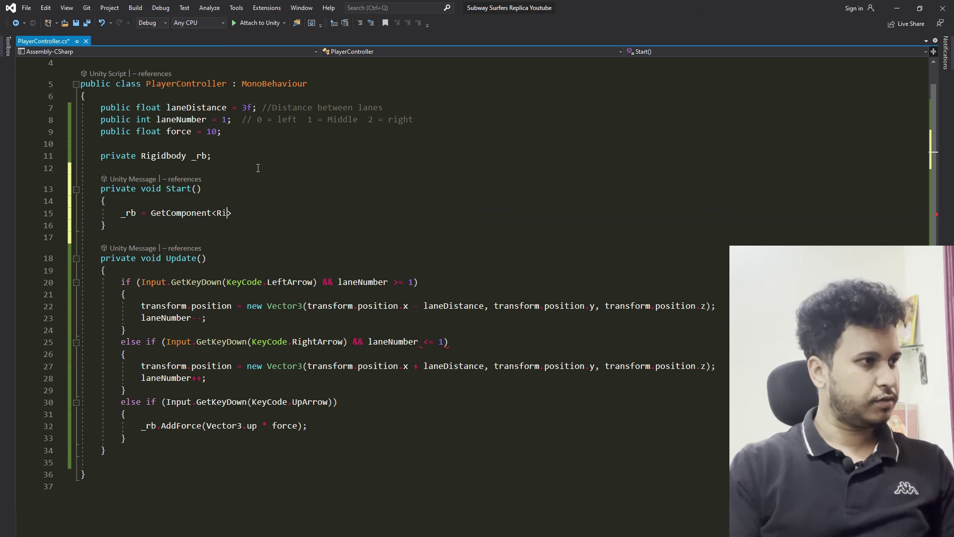
{"action": "type", "text": "Rigi"}
{"action": "key", "text": "Tab"}
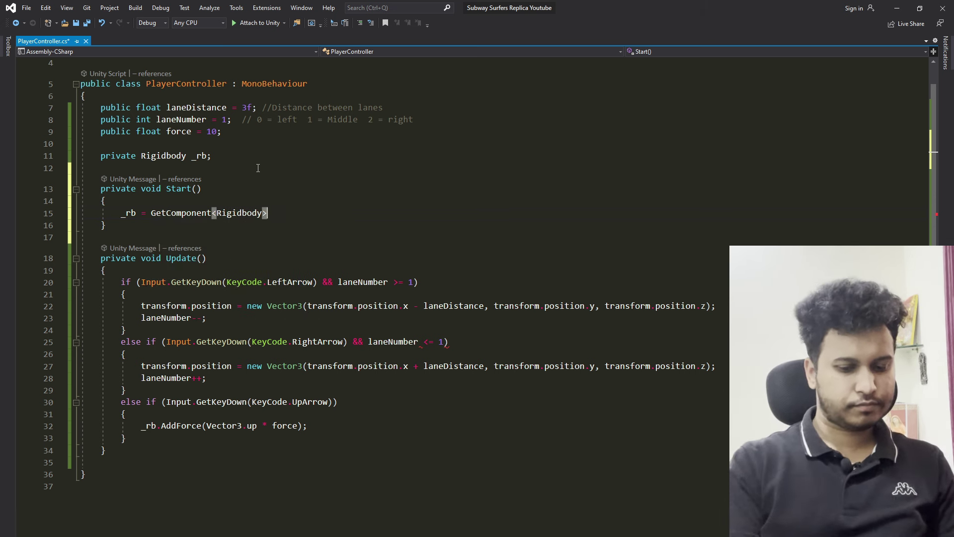
{"action": "type", "text": ">();"}
{"action": "key", "text": "ctrl+s"}
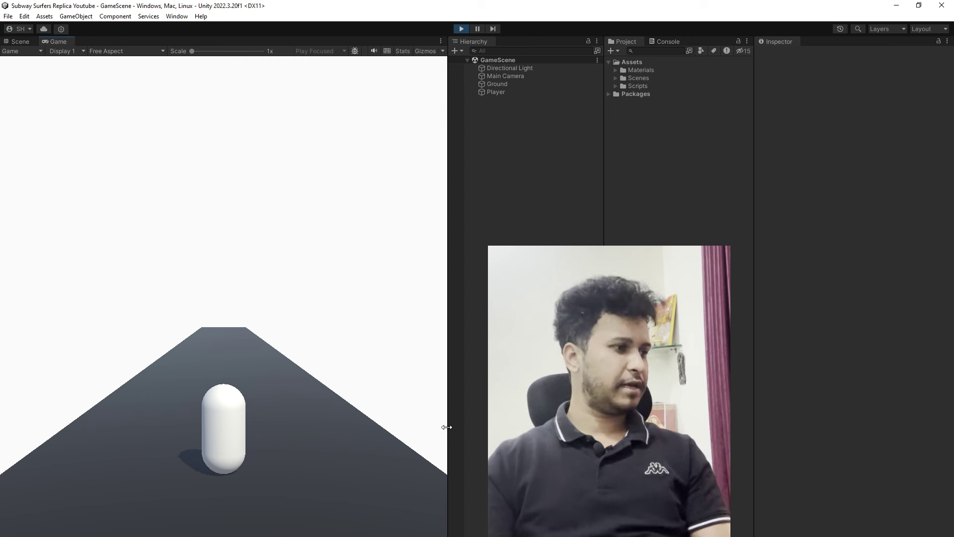
In Play mode, test lane switching, raise Force from 10 to 500, and test jumping
{"action": "key", "text": "Left"}
{"action": "key", "text": "Right"}
{"action": "key", "text": "Right"}
{"action": "key", "text": "Left"}
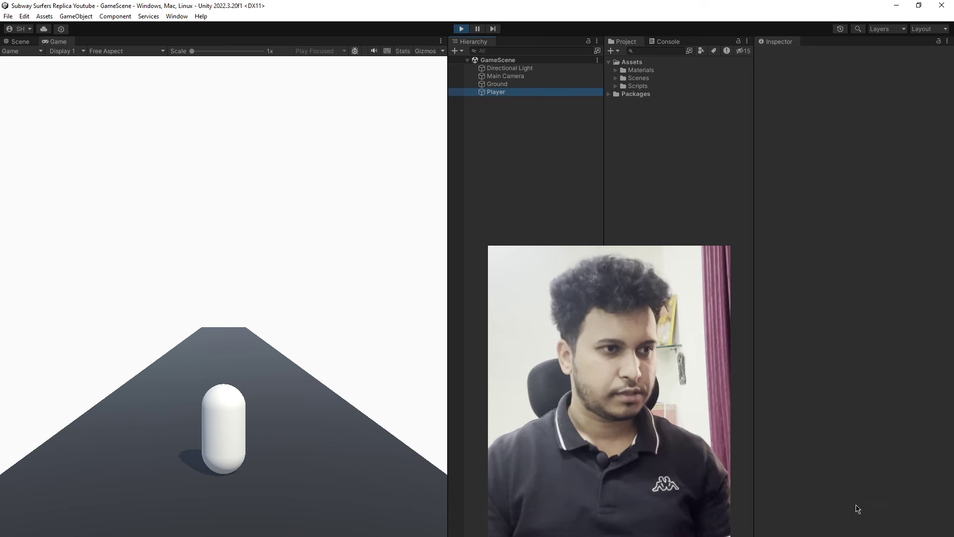
{"action": "scroll", "coordinate": [853, 440], "scroll_direction": "down", "scroll_amount": 2}
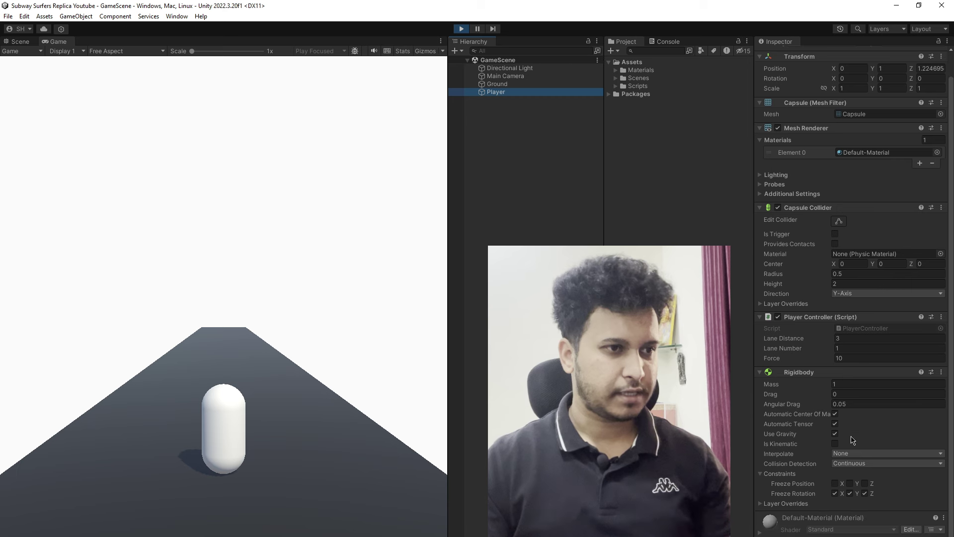
{"action": "left_click", "coordinate": [859, 358]}
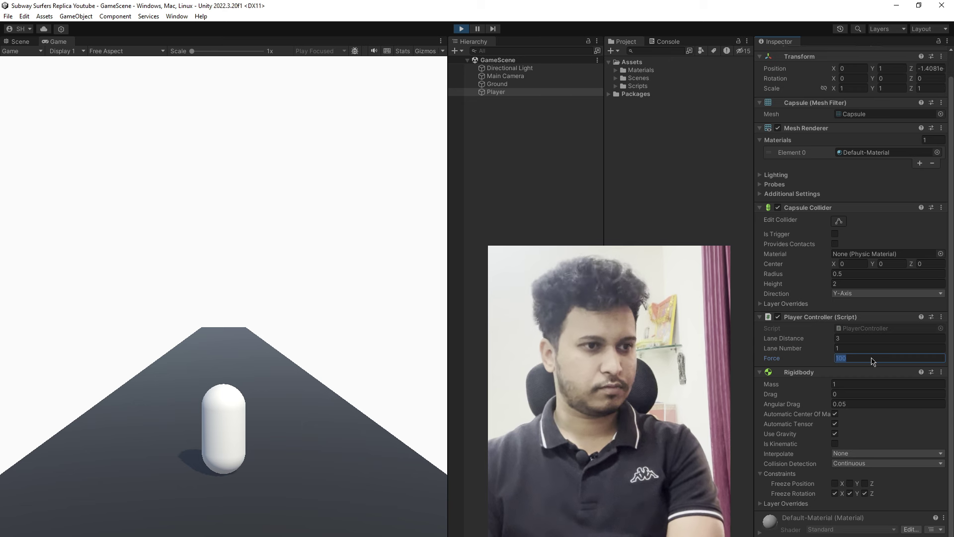
{"action": "left_click", "coordinate": [308, 428]}
{"action": "key", "text": "space"}
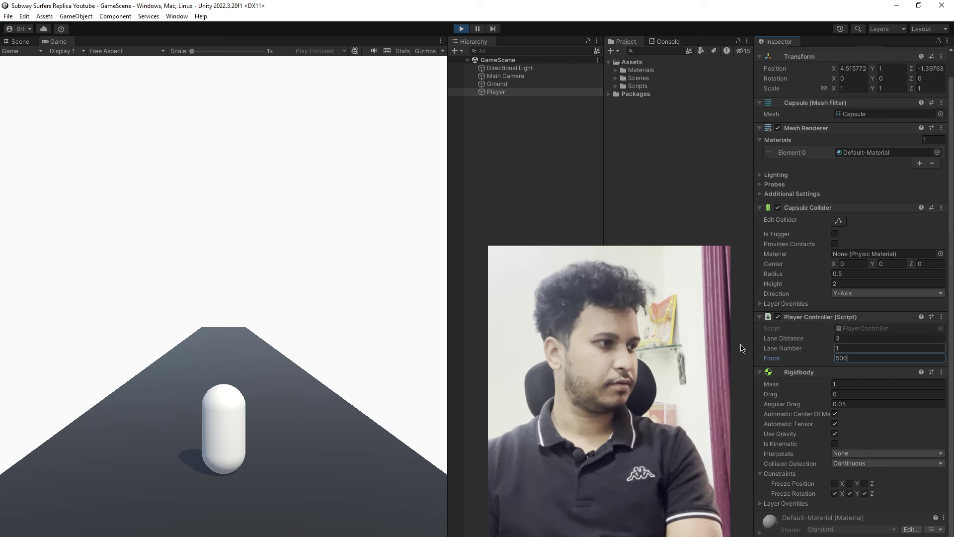
{"action": "left_click", "coordinate": [291, 423]}
{"action": "key", "text": "space"}
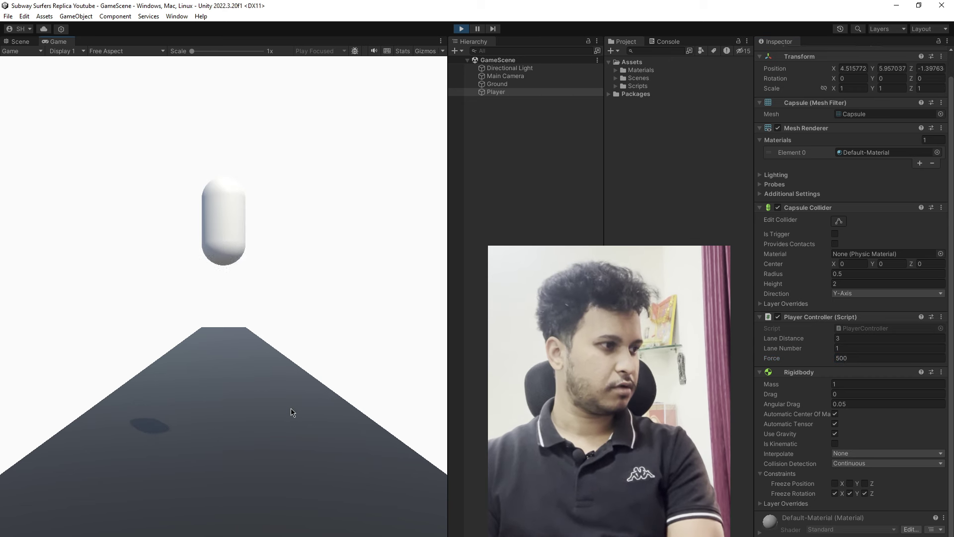
{"action": "key", "text": "space"}
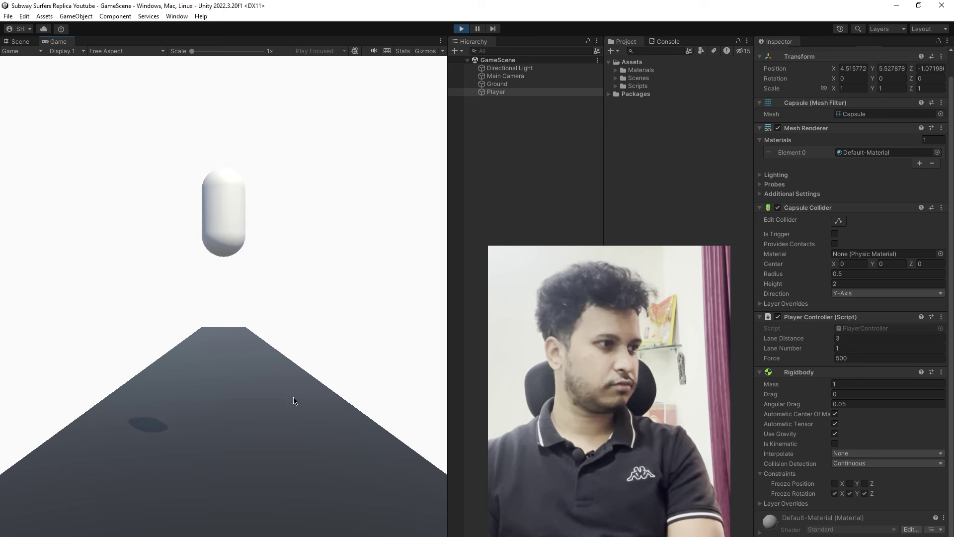
{"action": "key", "text": "space"}
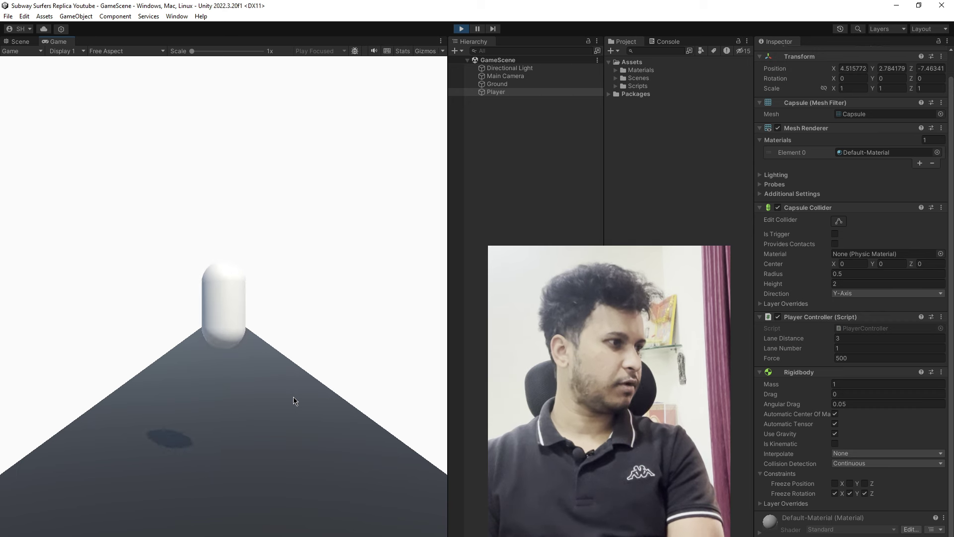
{"action": "key", "text": "space"}
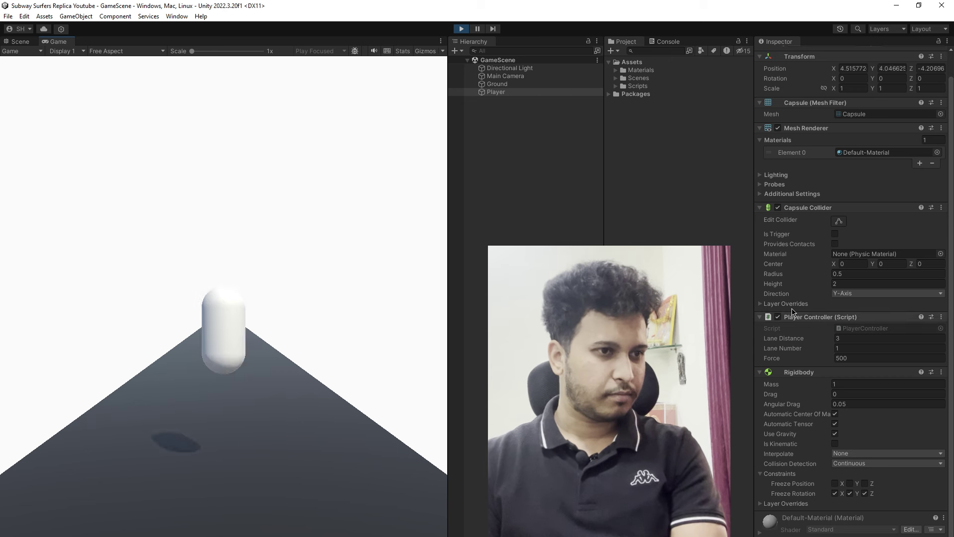
Try a Force of 400, then go back to 500 and test the jump again
{"action": "left_click", "coordinate": [855, 359]}
{"action": "type", "text": "400"}
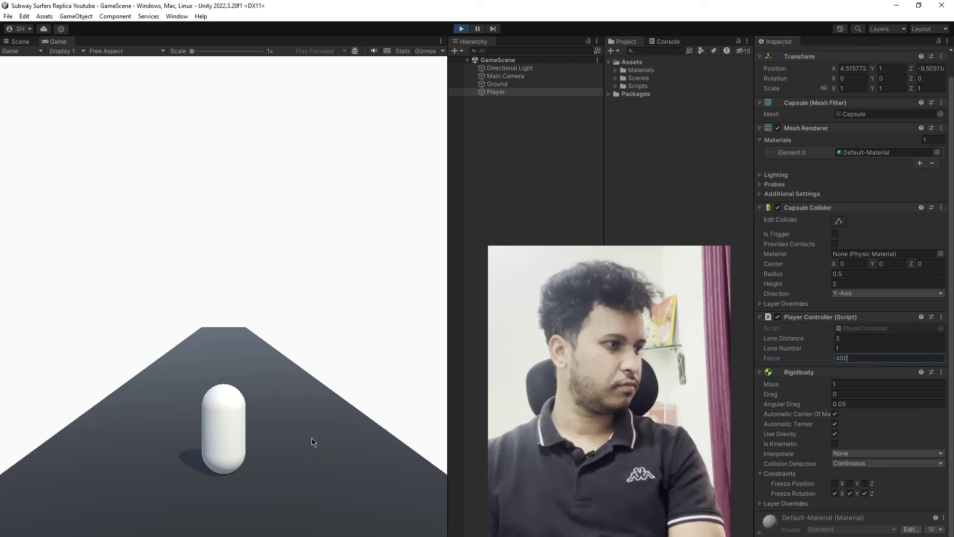
{"action": "left_click", "coordinate": [312, 441]}
{"action": "key", "text": "space"}
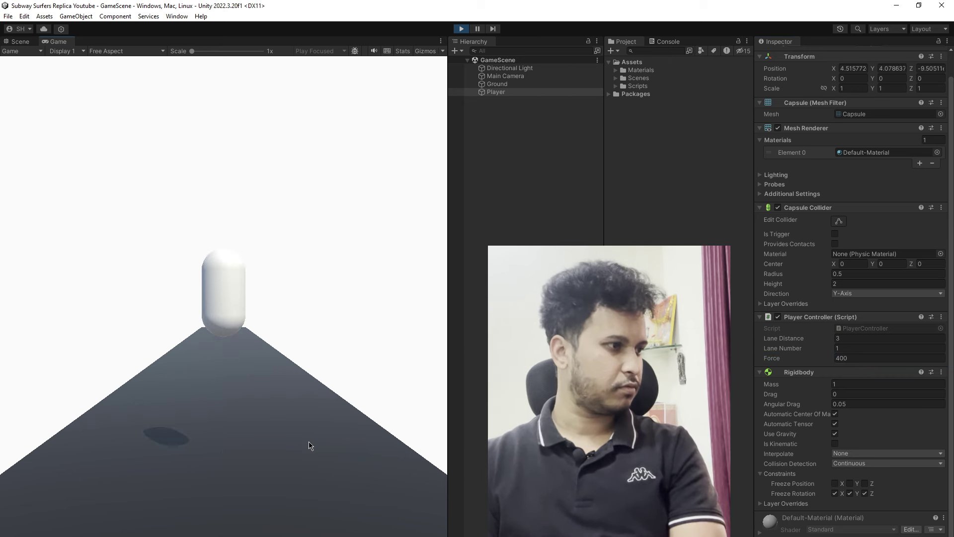
{"action": "left_click", "coordinate": [860, 359]}
{"action": "type", "text": "500"}
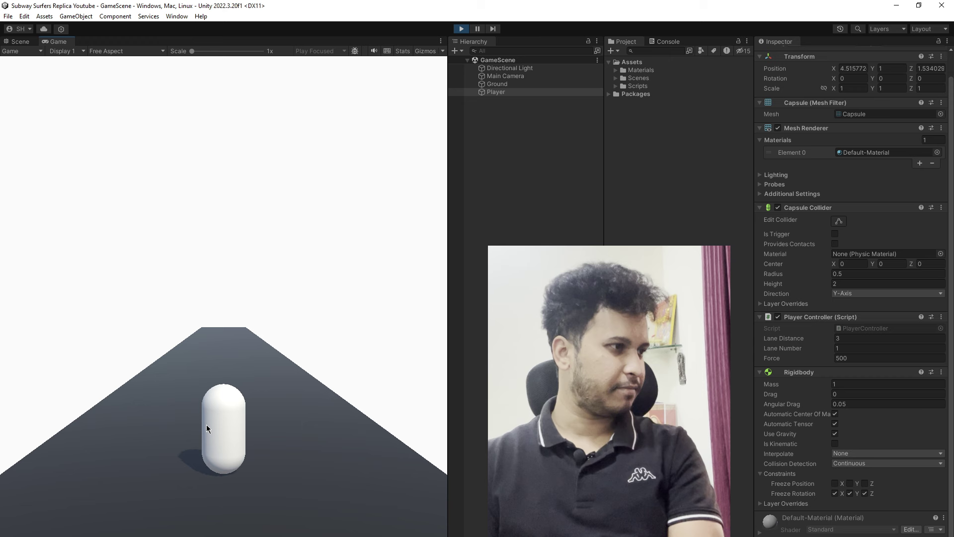
{"action": "key", "text": "space"}
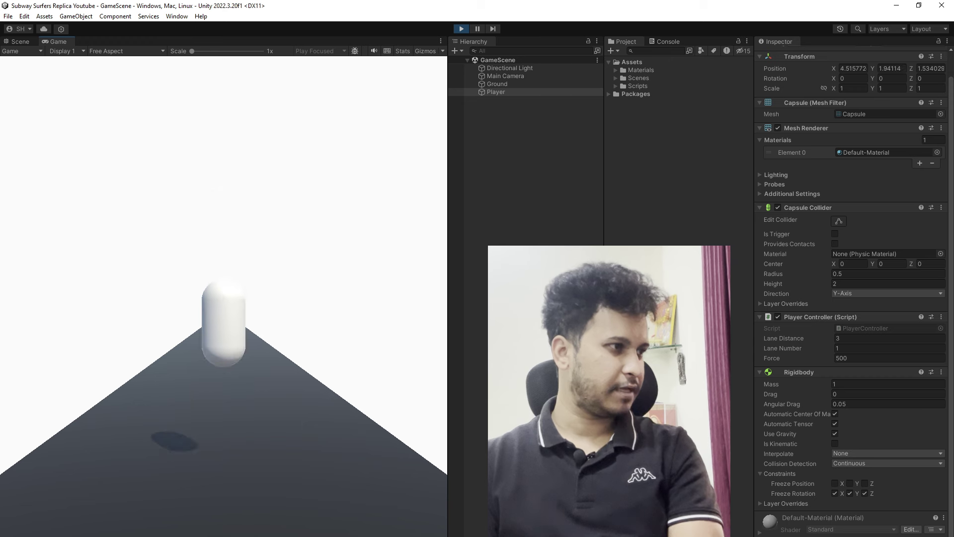
{"action": "key", "text": "space"}
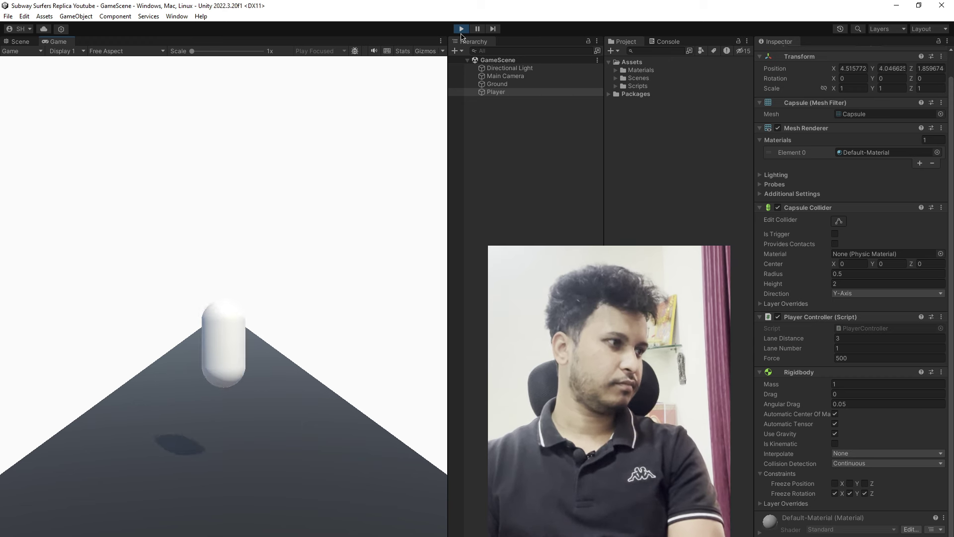
{"action": "key", "text": "space"}
Test combined lane switches and jumps across the left, centre and right lanes
{"action": "key", "text": "Left"}
{"action": "key", "text": "Right"}
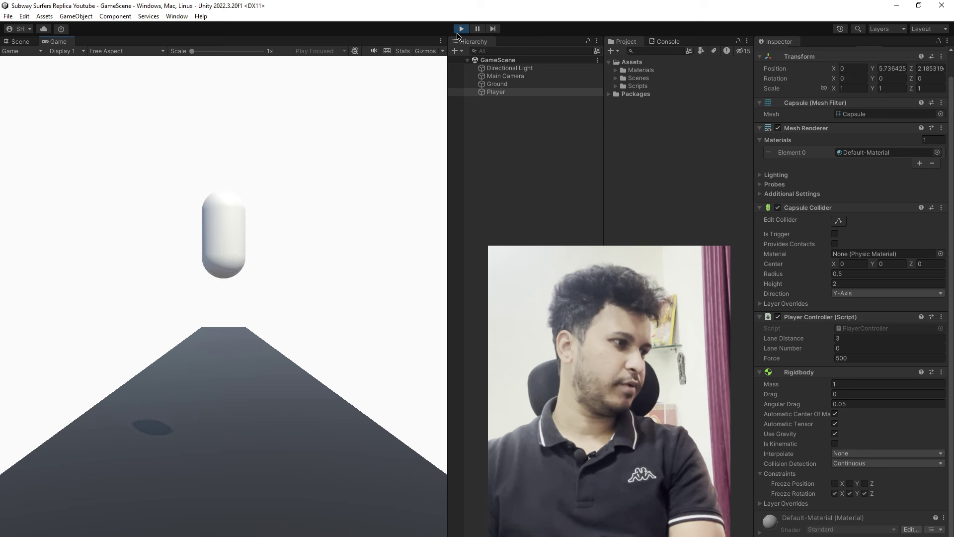
{"action": "key", "text": "Right"}
{"action": "key", "text": "space"}
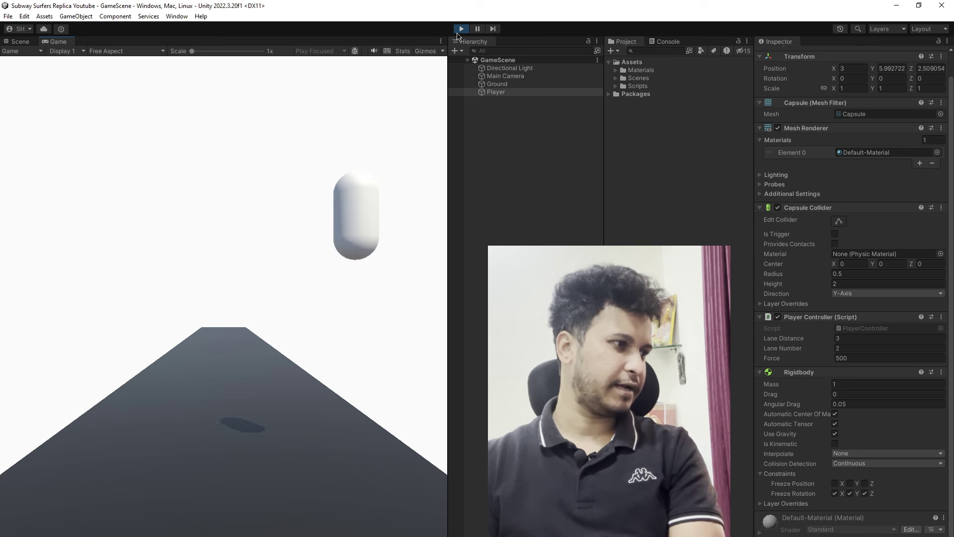
{"action": "key", "text": "Left"}
{"action": "key", "text": "Left"}
{"action": "key", "text": "space"}
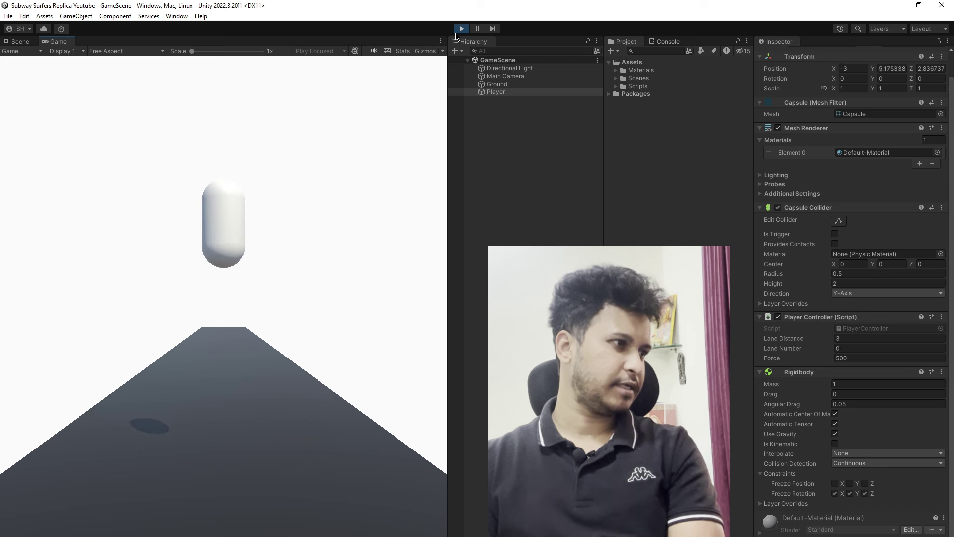
{"action": "key", "text": "Right"}
{"action": "key", "text": "Left"}
{"action": "key", "text": "Left"}
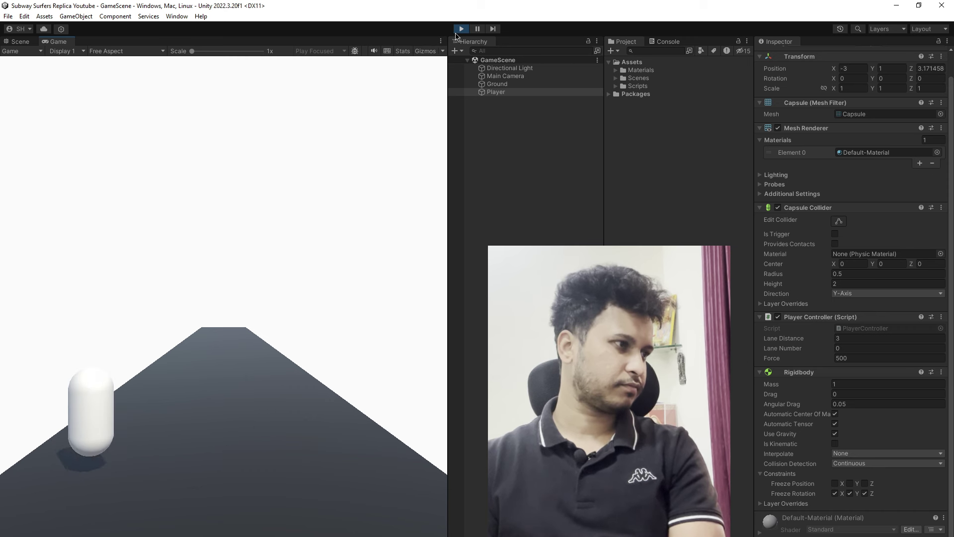
{"action": "key", "text": "Right"}
{"action": "key", "text": "space"}
{"action": "key", "text": "Right"}
{"action": "key", "text": "Left"}
{"action": "key", "text": "Left"}
{"action": "key", "text": "Right"}
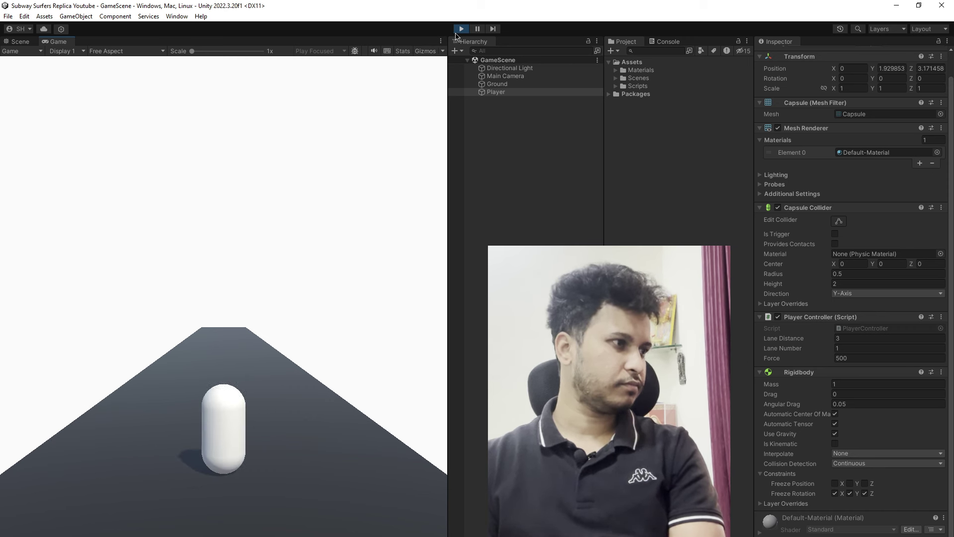
{"action": "key", "text": "Right"}
{"action": "key", "text": "space"}
{"action": "key", "text": "Left"}
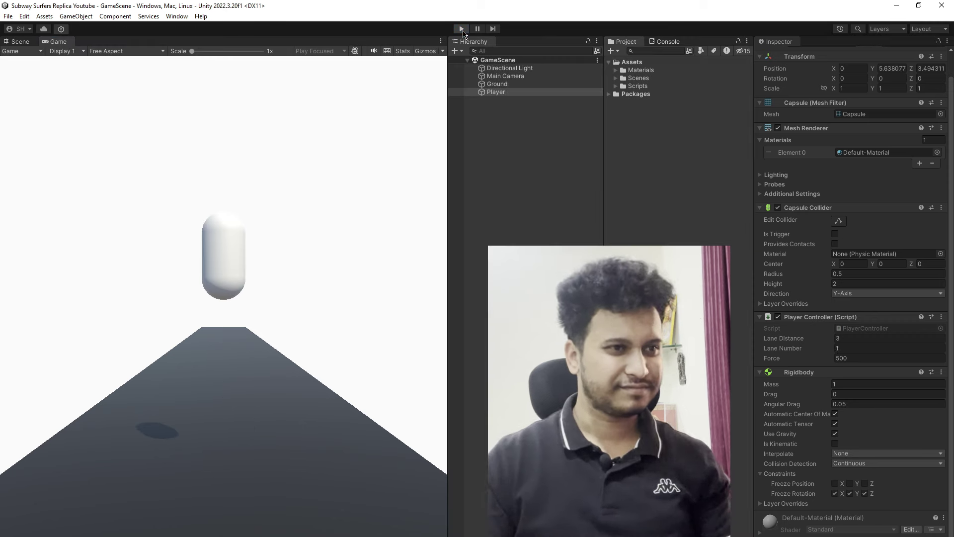
Stop the game, select Player, and set its Player Controller Force to 500
{"action": "left_click", "coordinate": [464, 30]}
{"action": "left_click", "coordinate": [512, 93]}
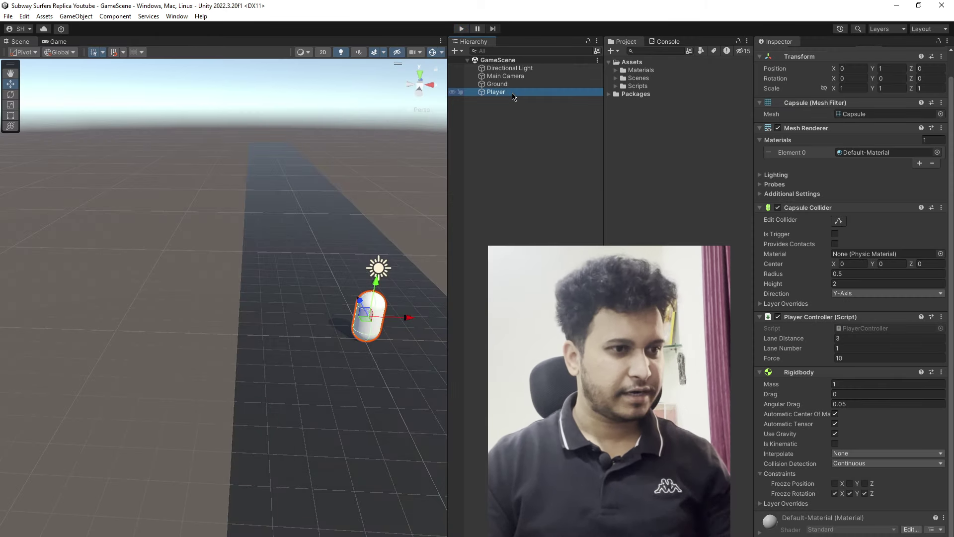
{"action": "left_click", "coordinate": [855, 358]}
{"action": "type", "text": "500"}
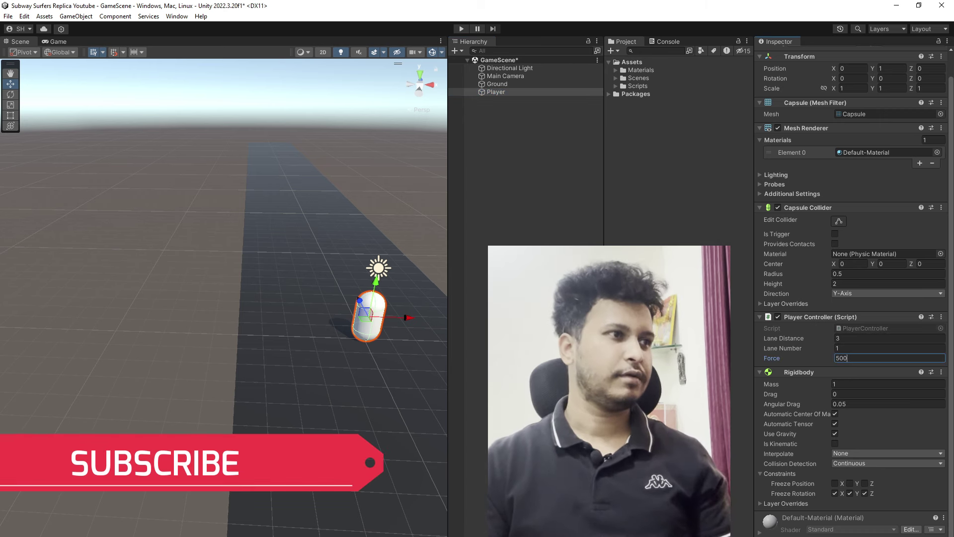
{"action": "key", "text": "shift+d"}
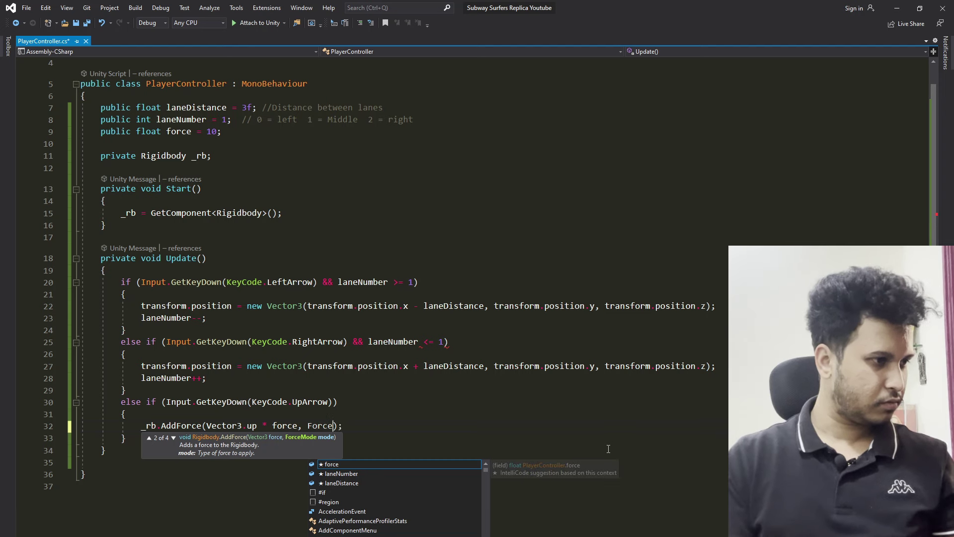
Make the jump call _rb.AddForce(Vector3.up * force, ForceMode.Impulse), then minimize Visual Studio
{"action": "key", "text": "Down"}
{"action": "key", "text": "Down"}
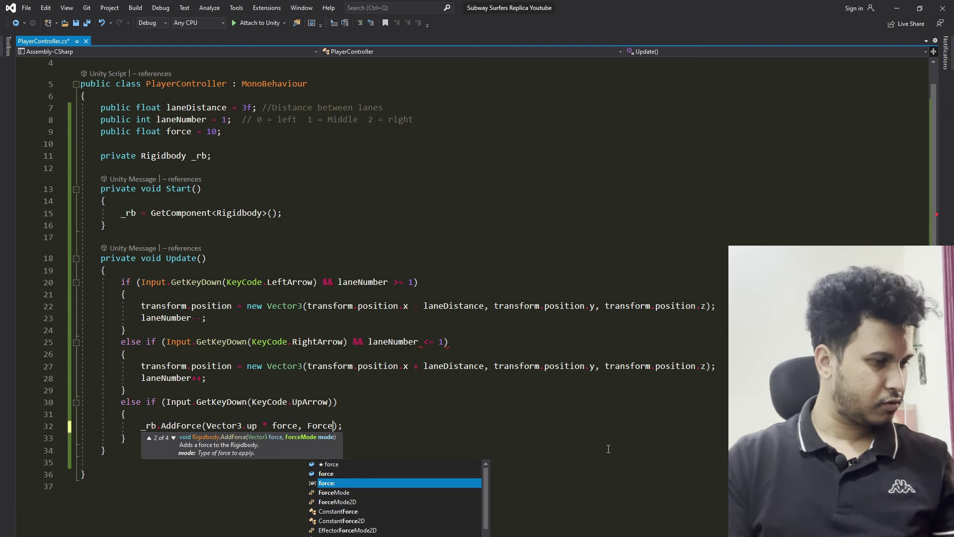
{"action": "key", "text": "Down"}
{"action": "type", "text": "."}
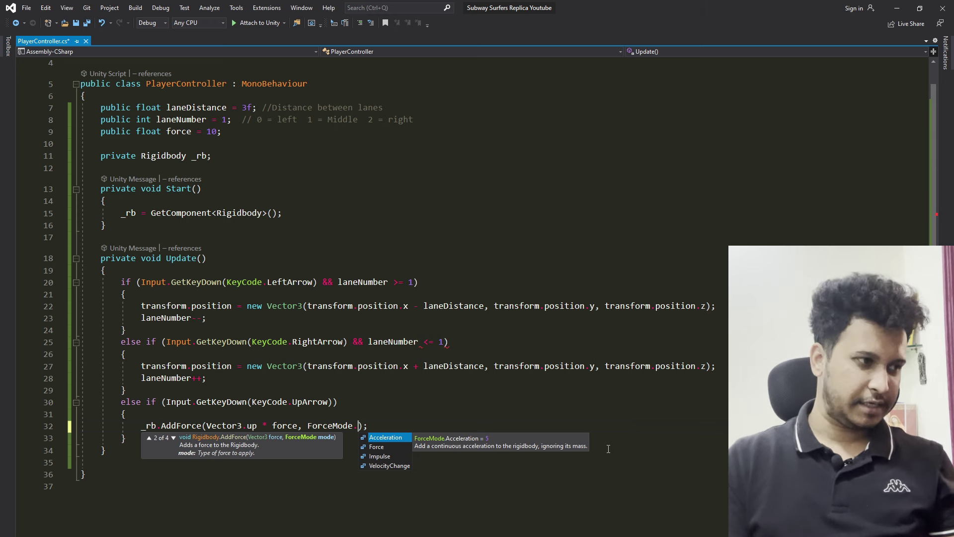
{"action": "key", "text": "Down"}
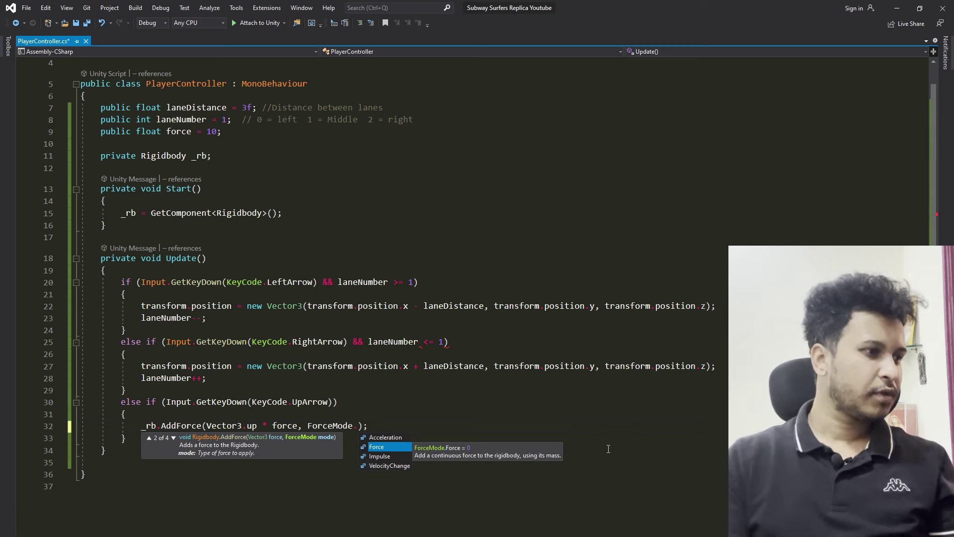
{"action": "key", "text": "Down"}
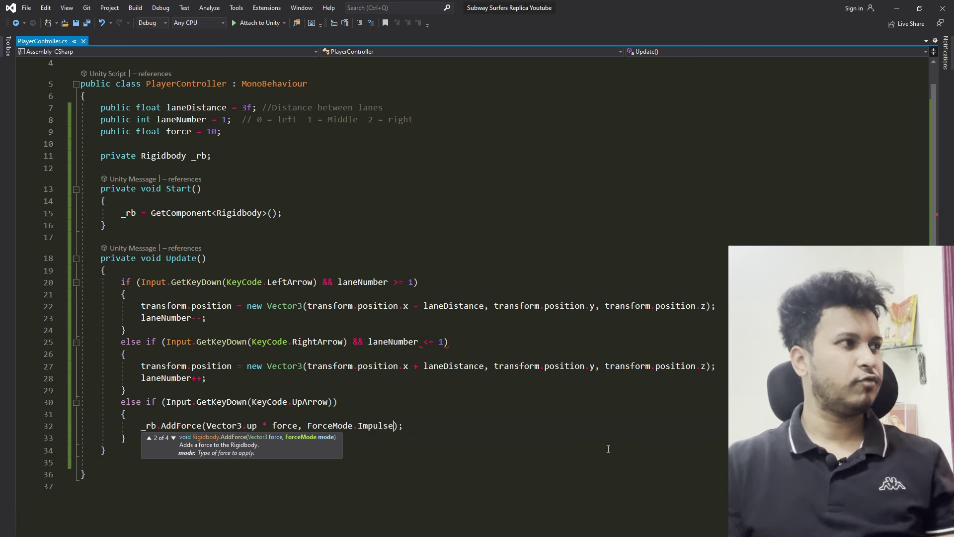
{"action": "left_click", "coordinate": [608, 453]}
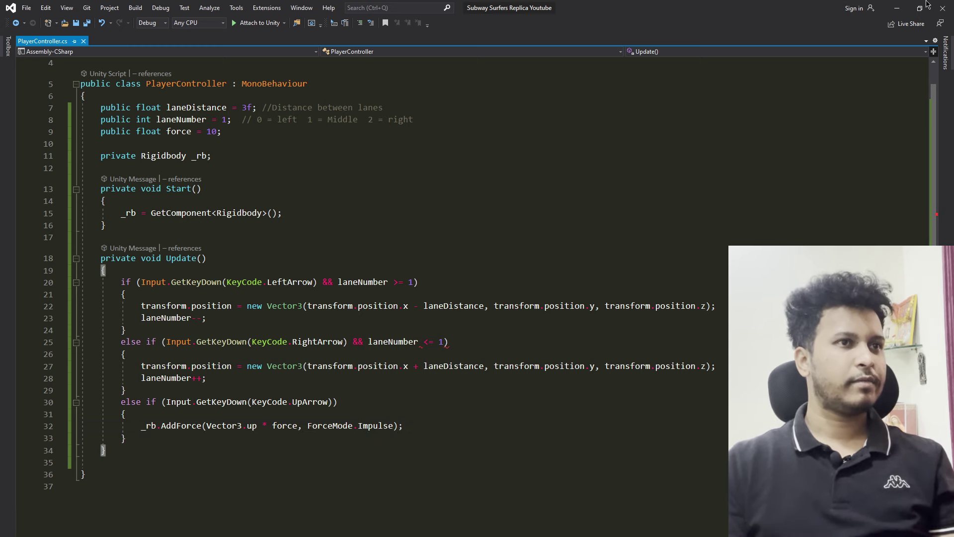
{"action": "left_click", "coordinate": [905, 7]}
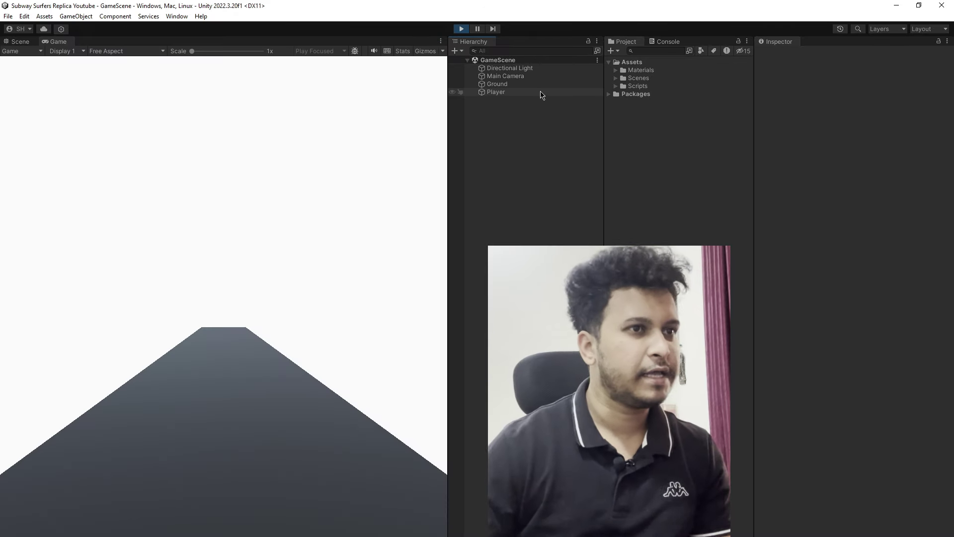
Stop Play mode, change the Player Controller's Force from 500 to 10, and start the game
{"action": "left_click", "coordinate": [541, 95]}
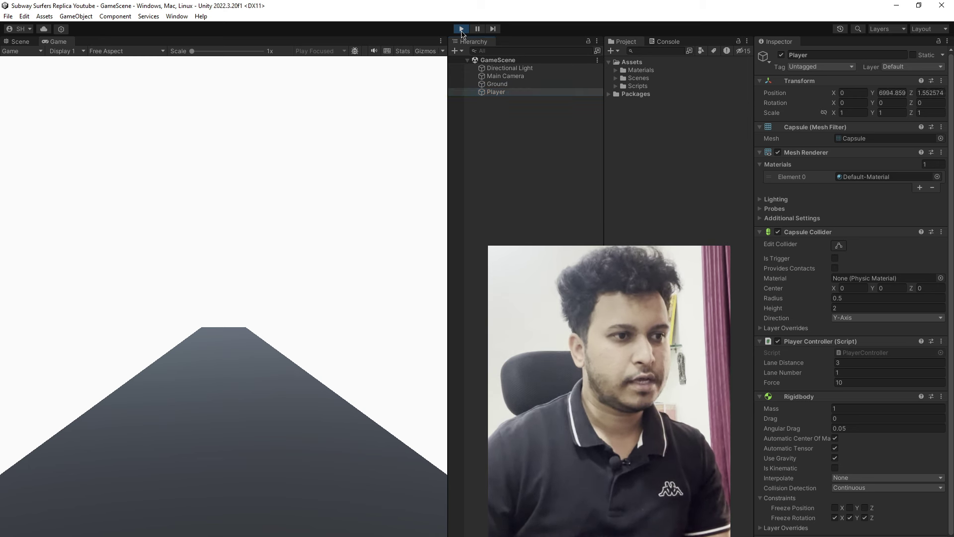
{"action": "left_click", "coordinate": [462, 30]}
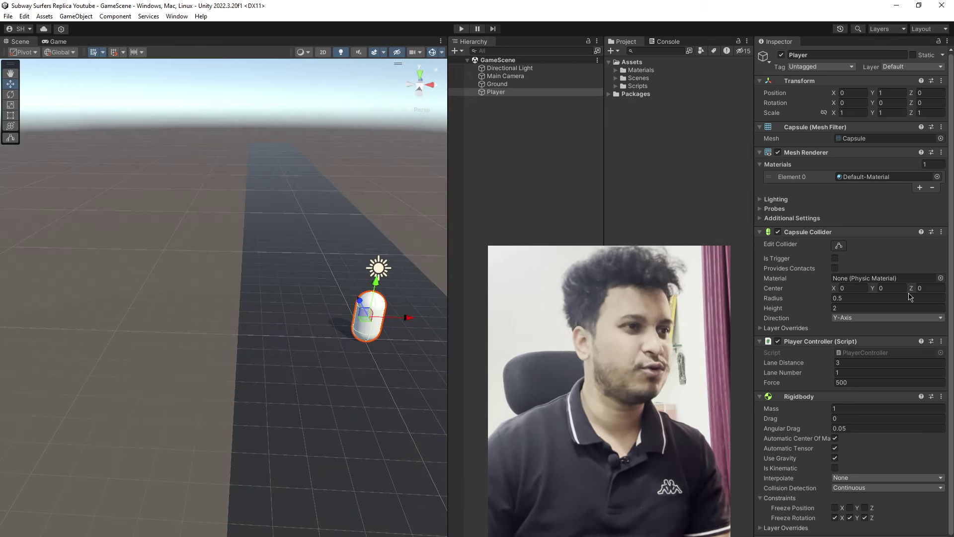
{"action": "left_click", "coordinate": [870, 384]}
{"action": "type", "text": "10"}
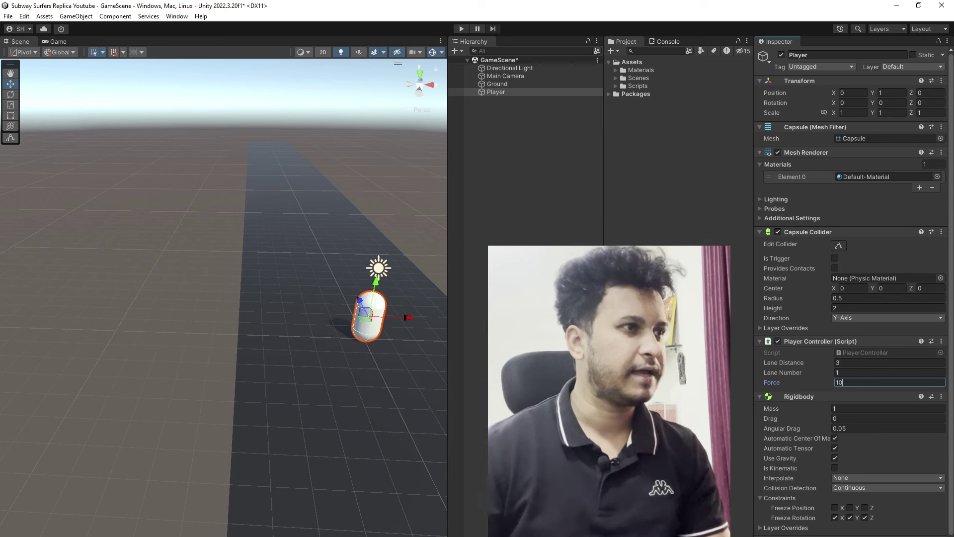
{"action": "left_click", "coordinate": [522, 129]}
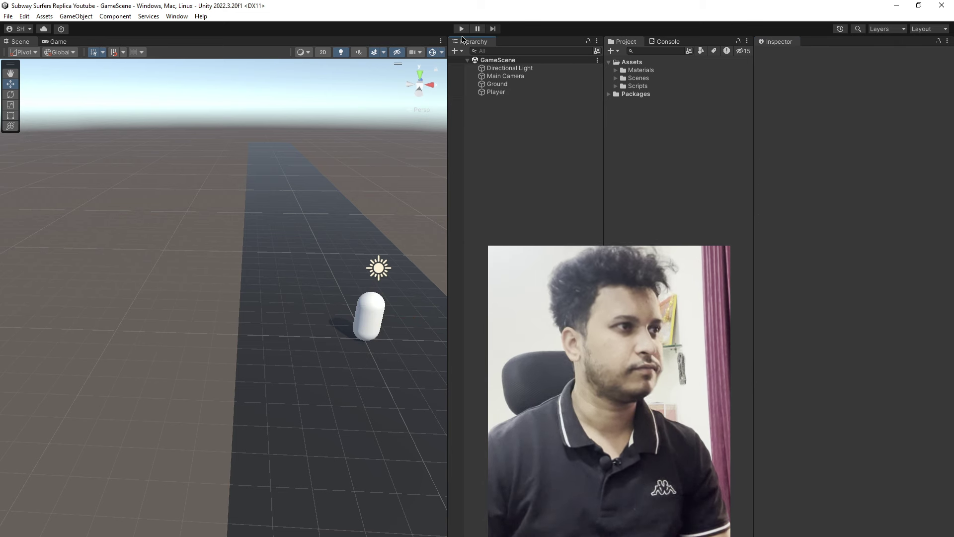
{"action": "left_click", "coordinate": [461, 28]}
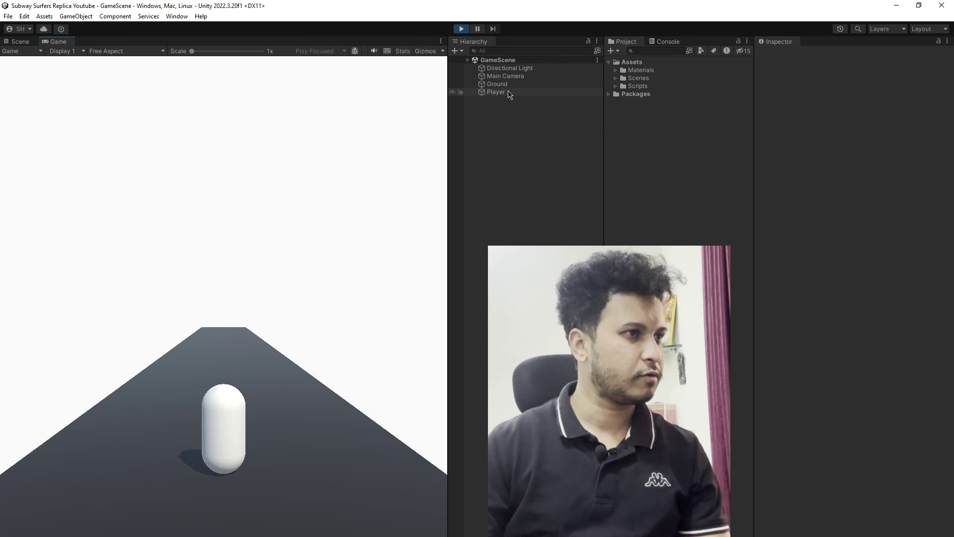
Select the Player and make the capsule jump several times with Space
{"action": "left_click", "coordinate": [508, 92]}
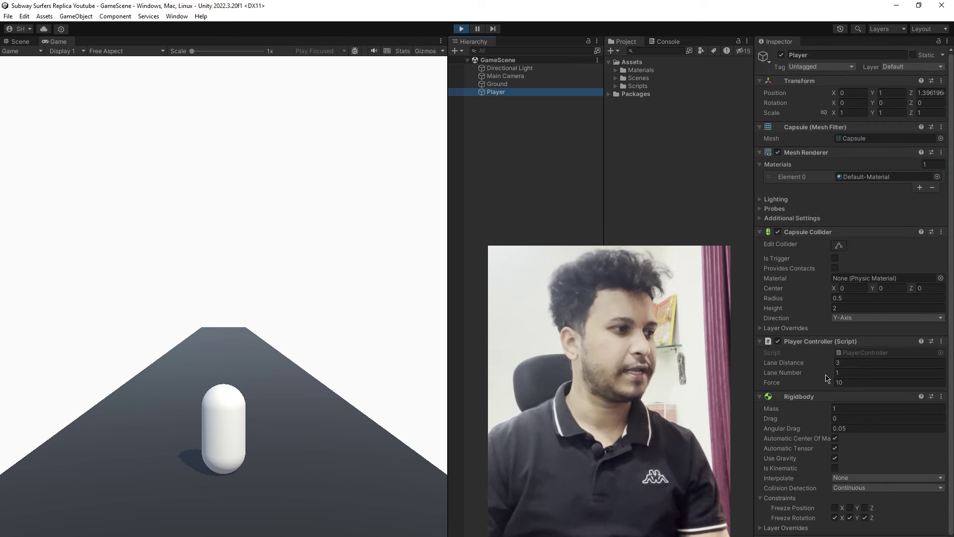
{"action": "key", "text": "space"}
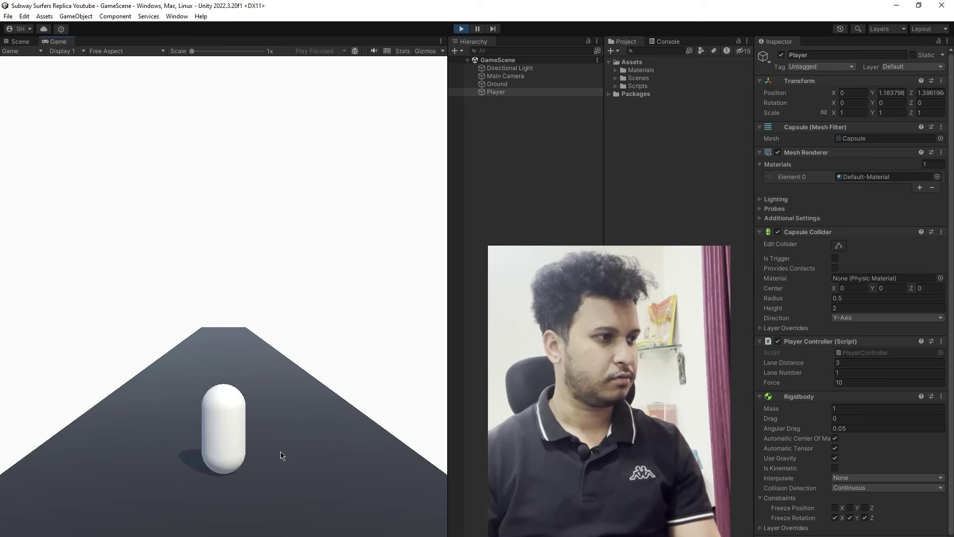
{"action": "key", "text": "space"}
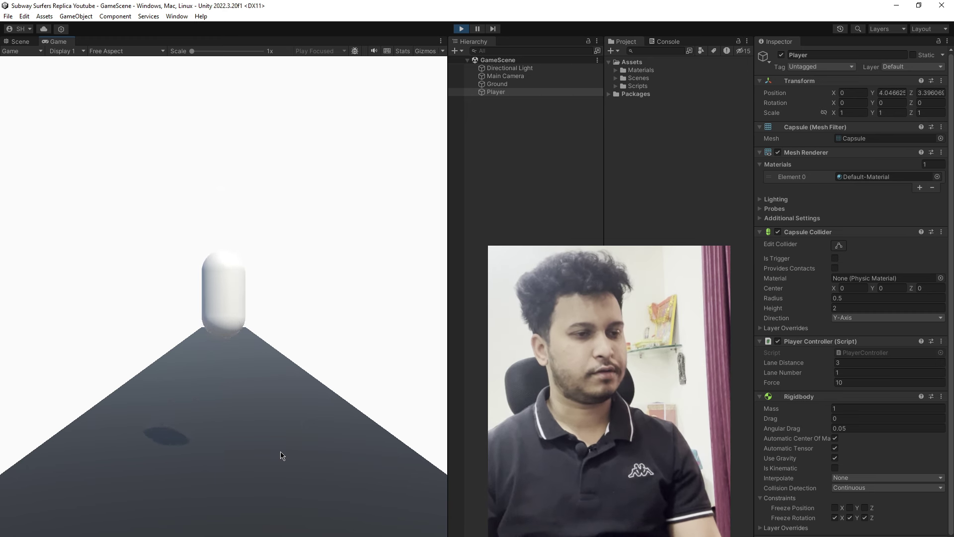
{"action": "key", "text": "space"}
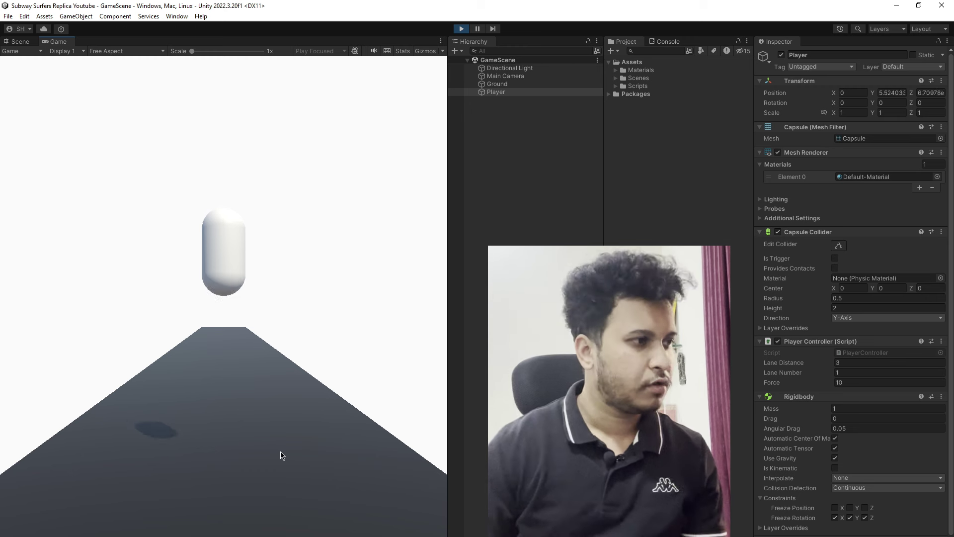
{"action": "key", "text": "space"}
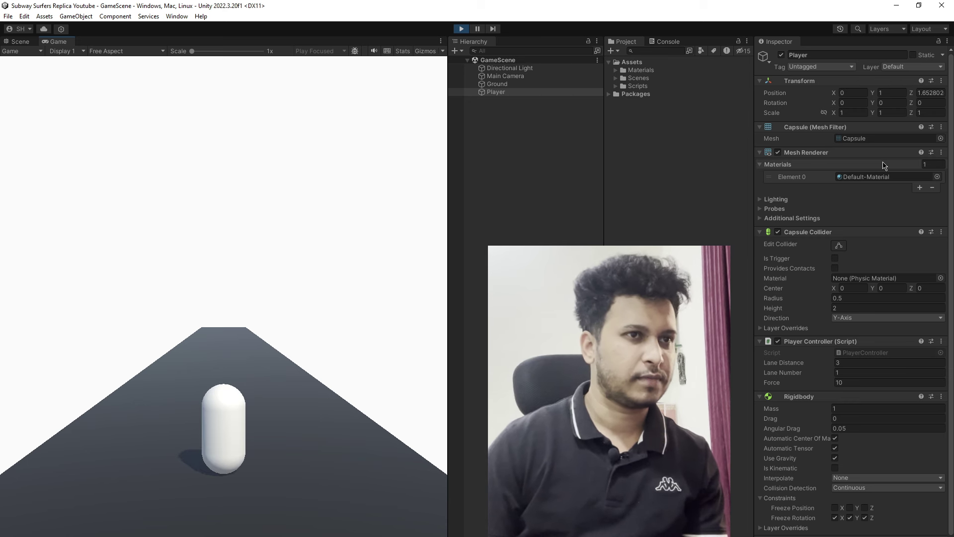
Switch the capsule back and forth between the left, centre and right lanes
{"action": "key", "text": "Left"}
{"action": "key", "text": "Right"}
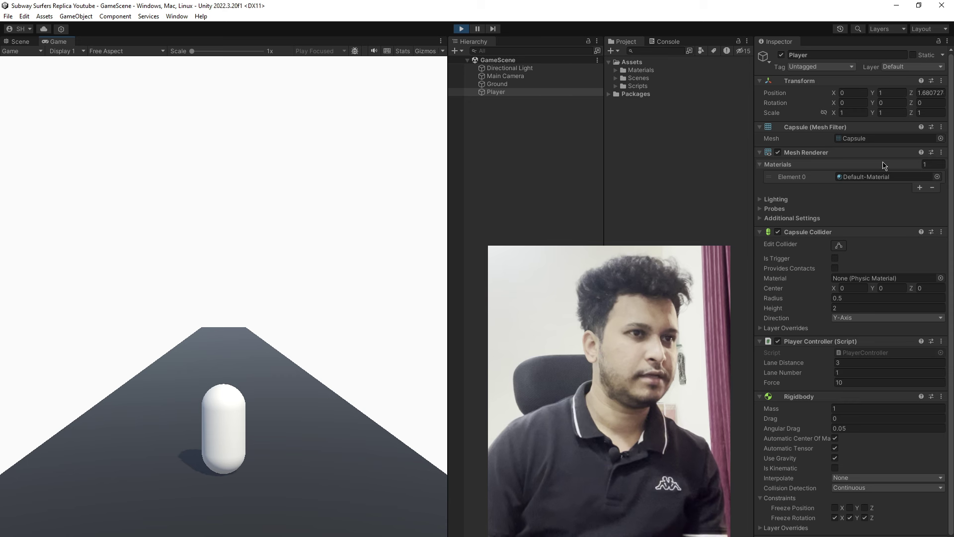
{"action": "key", "text": "Right"}
{"action": "key", "text": "Left"}
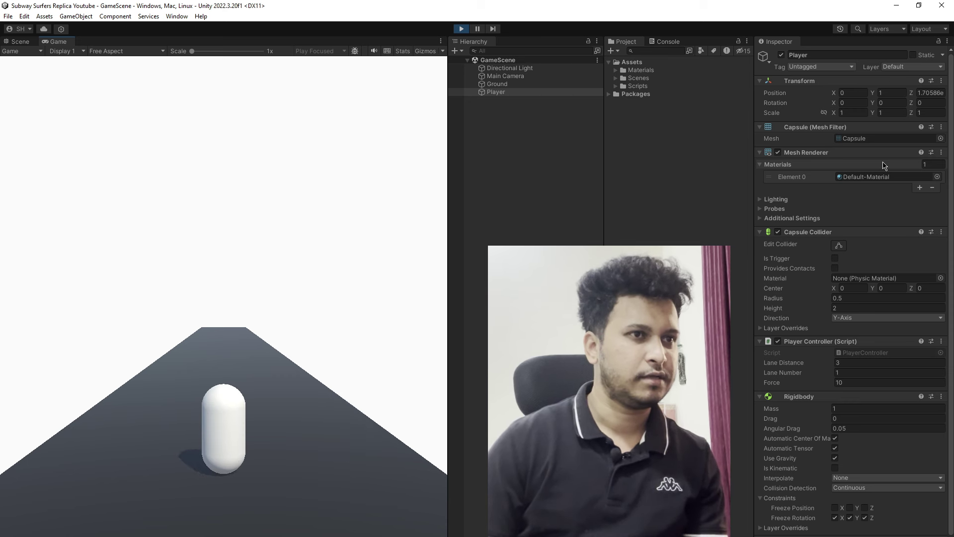
{"action": "key", "text": "Left"}
{"action": "key", "text": "Right"}
{"action": "key", "text": "Right"}
{"action": "key", "text": "Left"}
Make the capsule jump with the Up arrow while switching lanes in mid-air
{"action": "key", "text": "Left"}
{"action": "key", "text": "Right"}
{"action": "key", "text": "Up"}
{"action": "key", "text": "Right"}
{"action": "key", "text": "Left"}
{"action": "key", "text": "Left"}
{"action": "key", "text": "Right"}
{"action": "key", "text": "Right"}
{"action": "key", "text": "Left"}
{"action": "key", "text": "Left"}
{"action": "key", "text": "Up"}
{"action": "key", "text": "Right"}
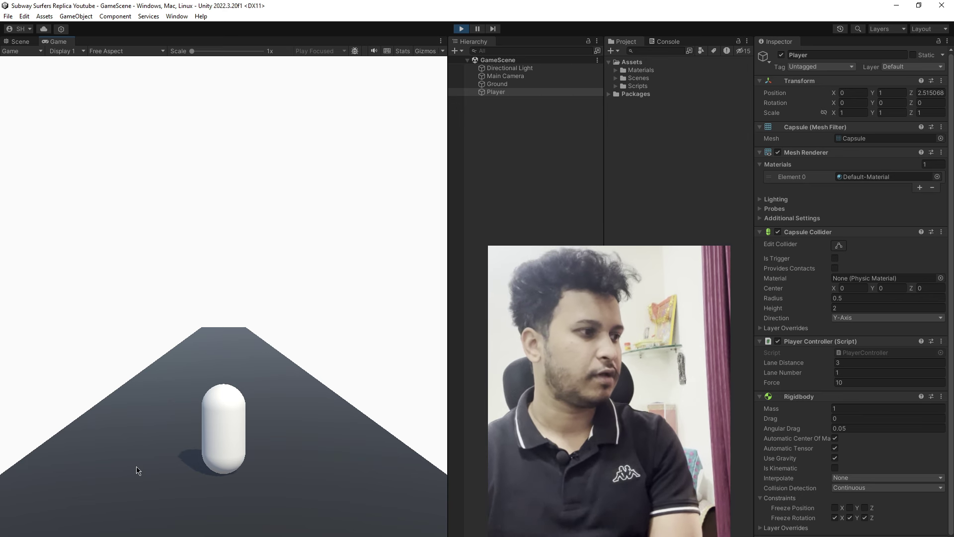
Move across the lanes and jump high, ending in the left lane, then stop the game
{"action": "key", "text": "Left"}
{"action": "key", "text": "Right"}
{"action": "key", "text": "Right"}
{"action": "key", "text": "Left"}
{"action": "key", "text": "Up"}
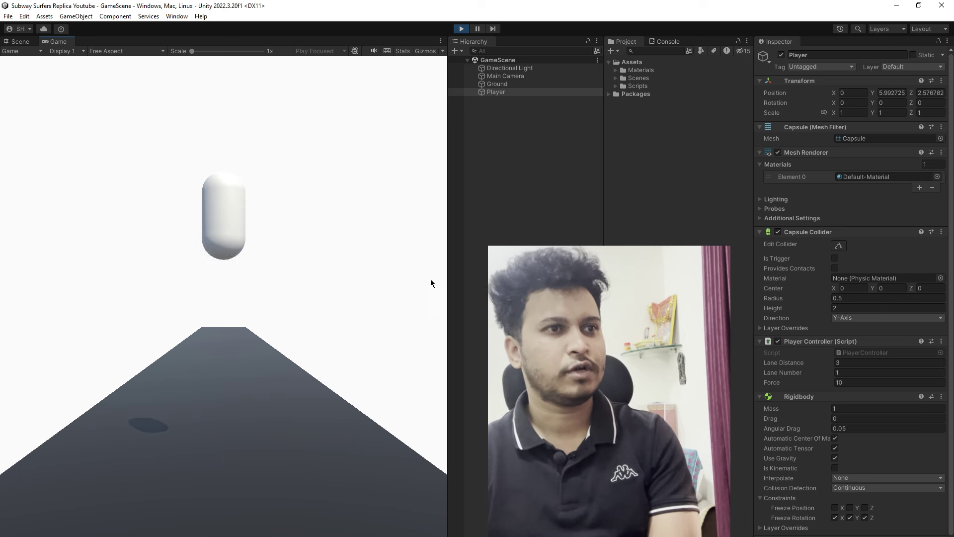
{"action": "key", "text": "Right"}
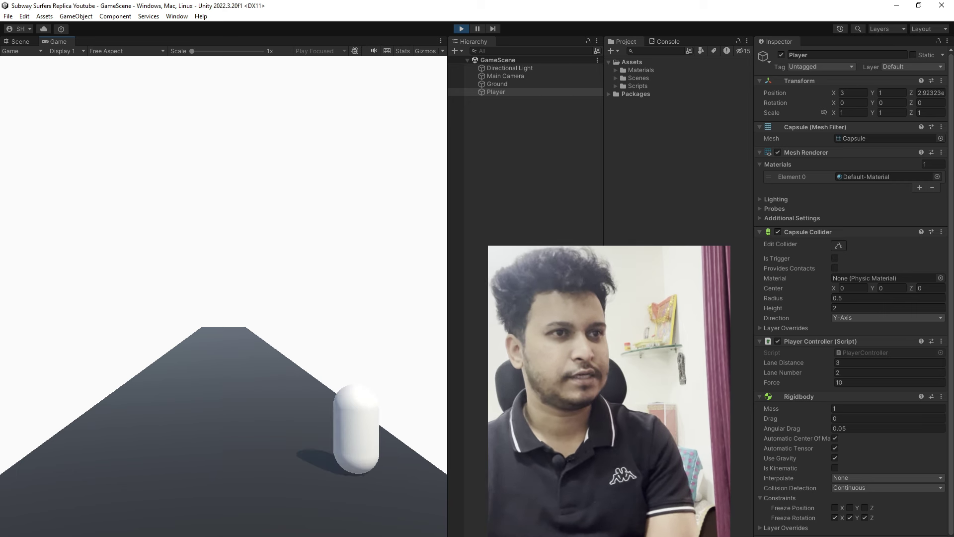
{"action": "key", "text": "Left"}
{"action": "key", "text": "Left"}
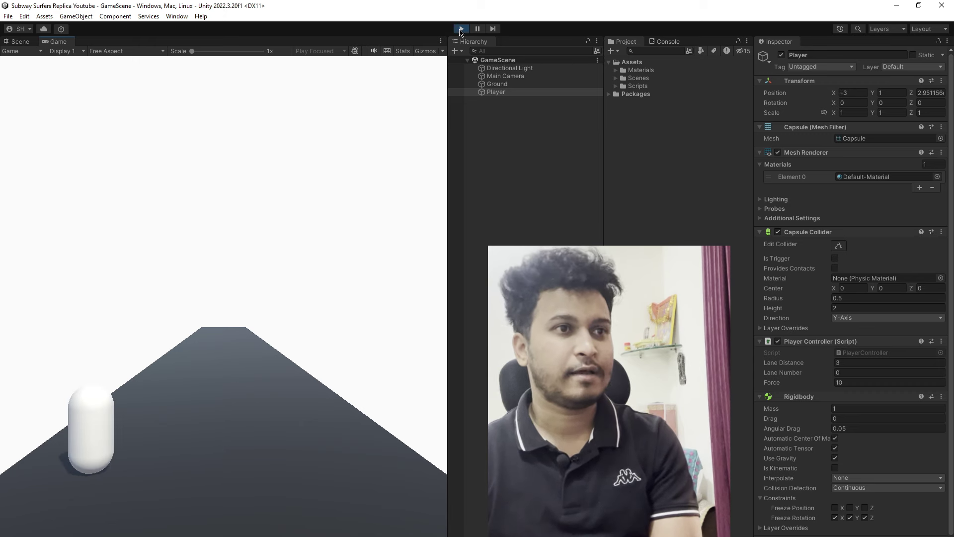
{"action": "left_click", "coordinate": [461, 31]}
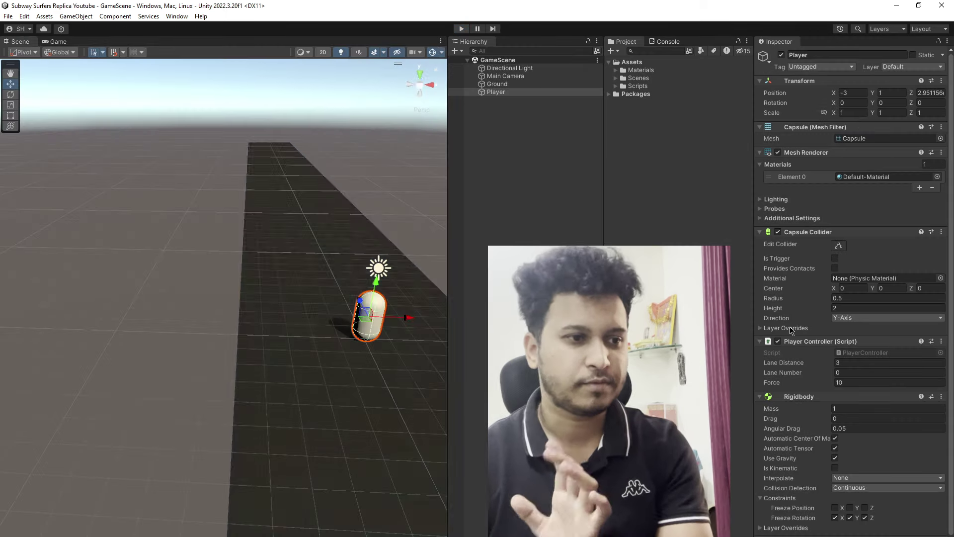
Enable Freeze Position Z on the Player's Rigidbody and save the scene
{"action": "left_click", "coordinate": [866, 517]}
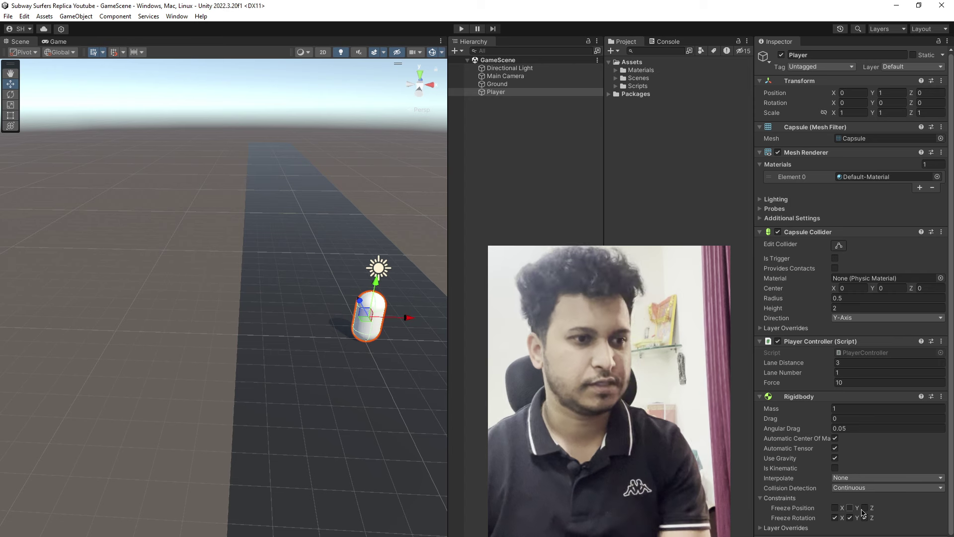
{"action": "left_click", "coordinate": [866, 508]}
{"action": "key", "text": "ctrl+s"}
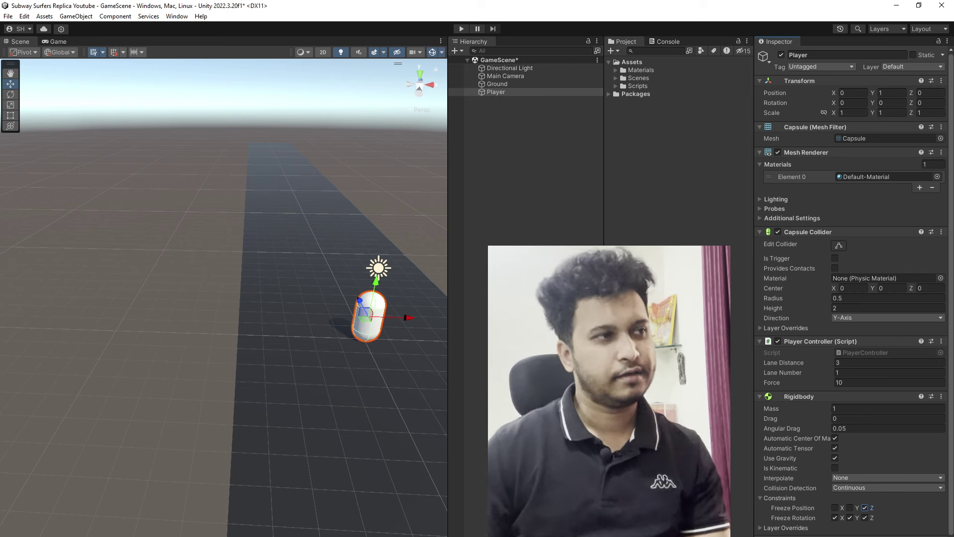